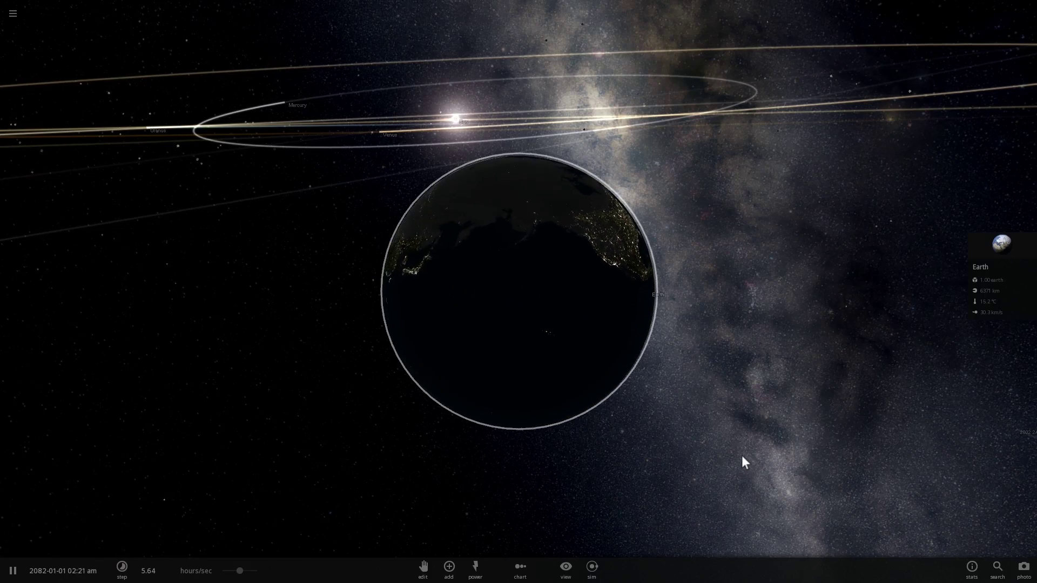
- Slow the simulation speed to about 49 minutes per second while keeping Earth in view
{"action": "left_click_drag", "start_coordinate": [742, 457], "coordinate": [781, 440]}
{"action": "scroll", "coordinate": [779, 439], "scroll_direction": "up", "scroll_amount": 3}
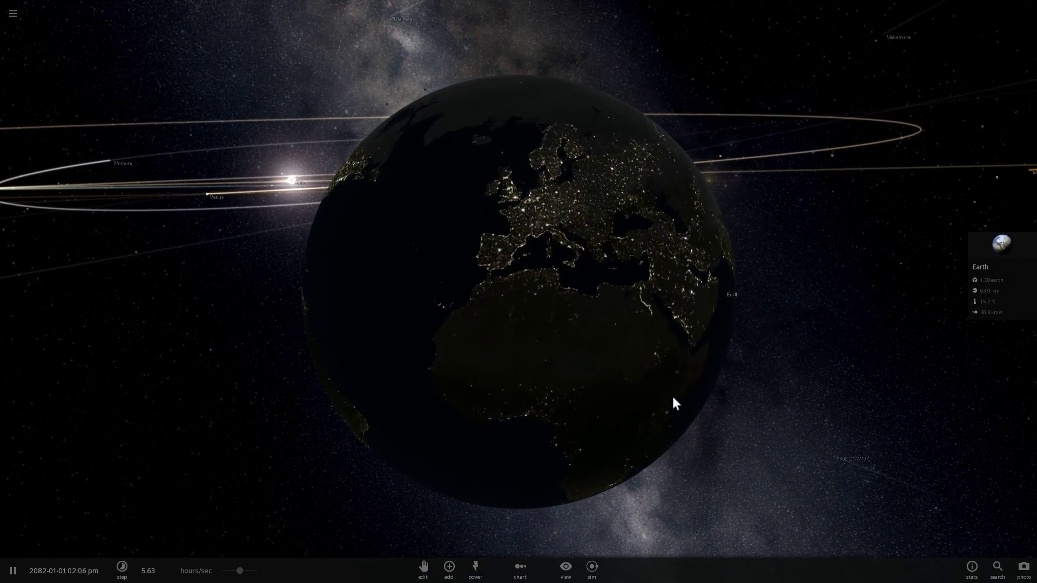
{"action": "left_click_drag", "start_coordinate": [672, 397], "coordinate": [698, 410]}
{"action": "scroll", "coordinate": [698, 409], "scroll_direction": "down", "scroll_amount": 3}
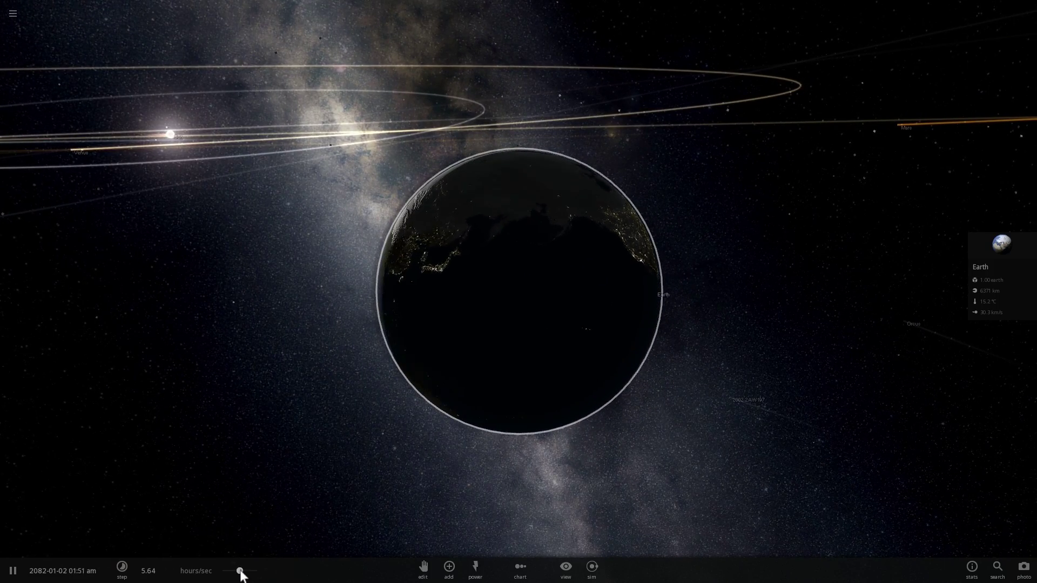
{"action": "left_click_drag", "start_coordinate": [240, 571], "coordinate": [226, 567]}
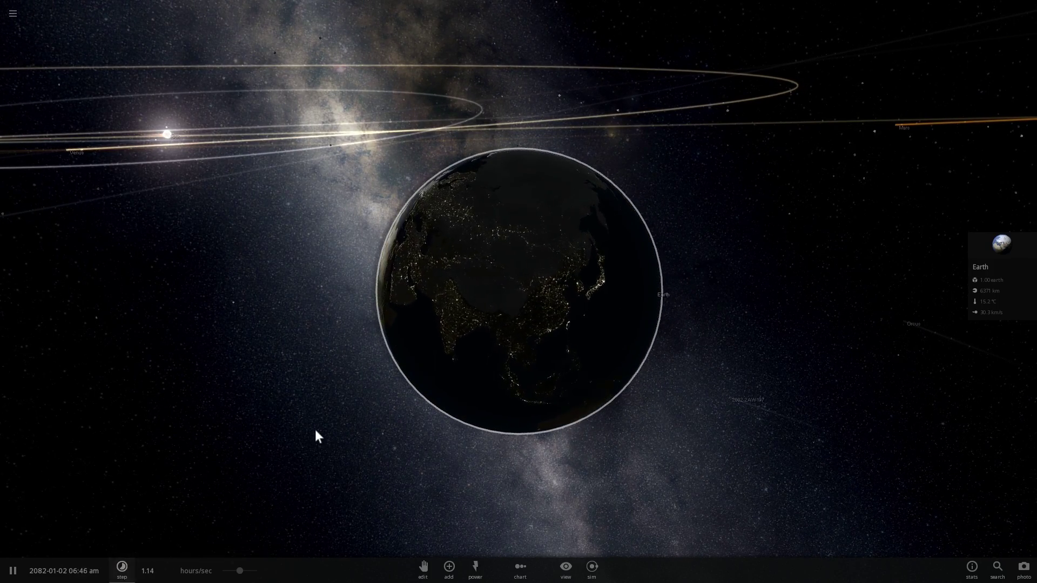
- Open Earth's properties and display its material composition
{"action": "scroll", "coordinate": [316, 432], "scroll_direction": "up", "scroll_amount": 5}
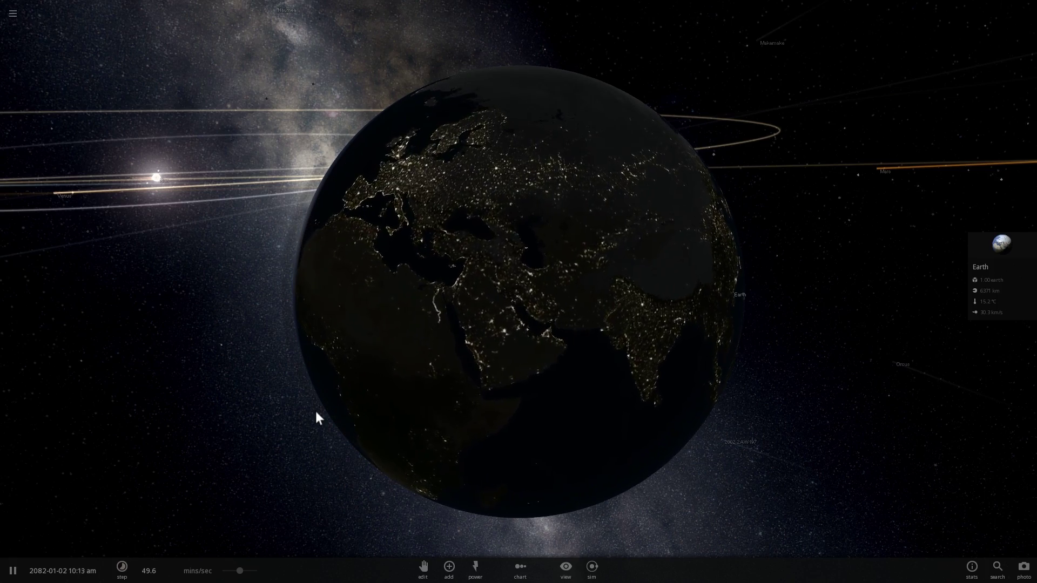
{"action": "left_click_drag", "start_coordinate": [315, 409], "coordinate": [419, 403]}
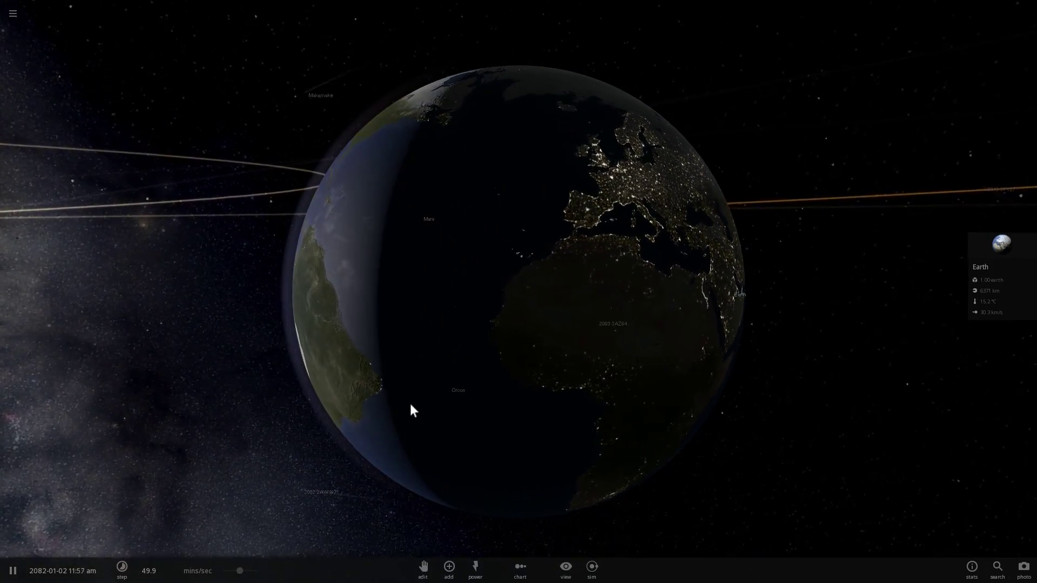
{"action": "left_click", "coordinate": [1002, 244]}
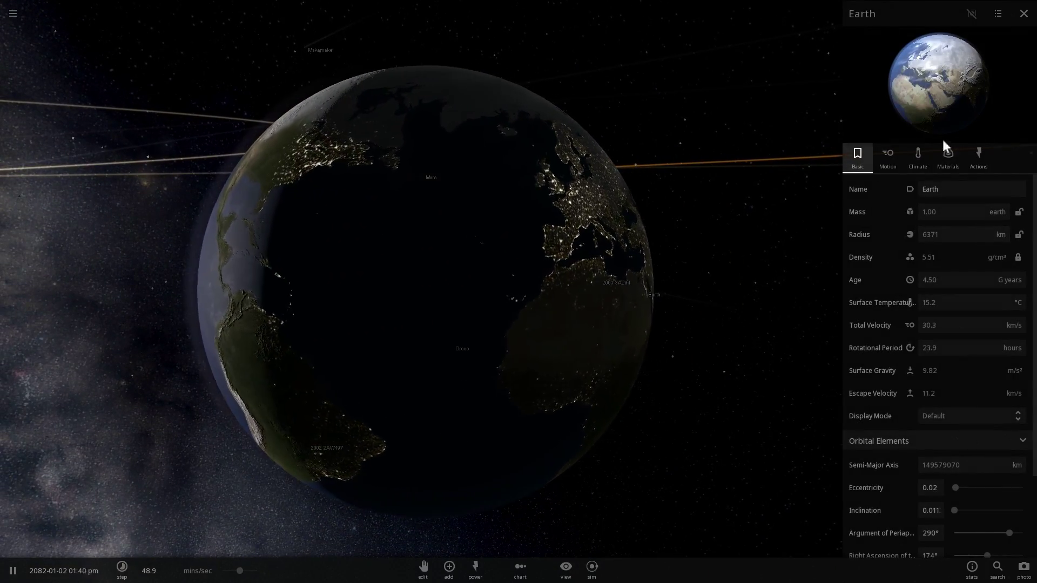
{"action": "left_click", "coordinate": [946, 155]}
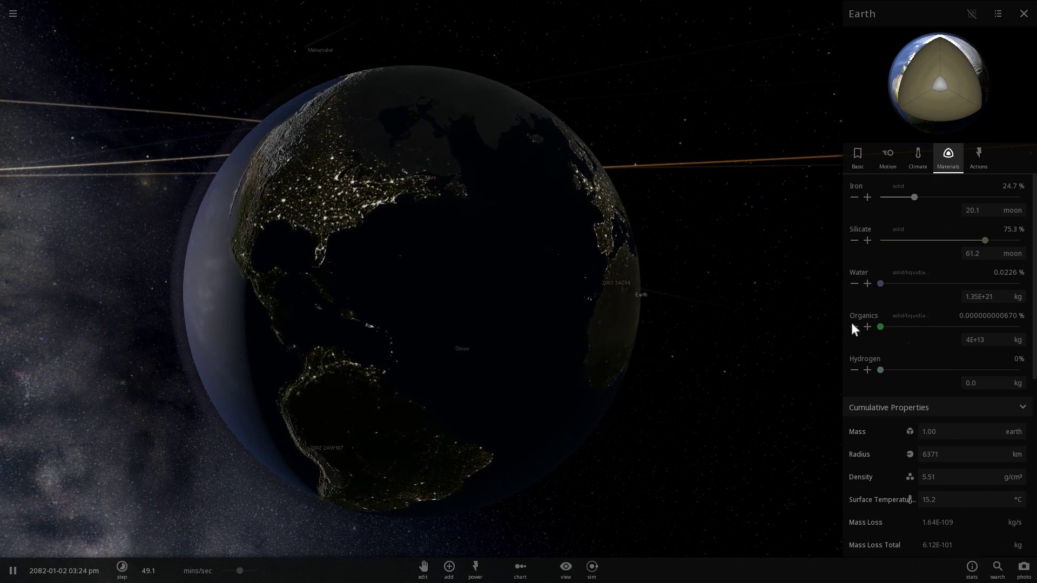
- Examine the city lights on Earth's night side over the Americas, the Pacific and Asia
{"action": "scroll", "coordinate": [523, 332], "scroll_direction": "up", "scroll_amount": 4}
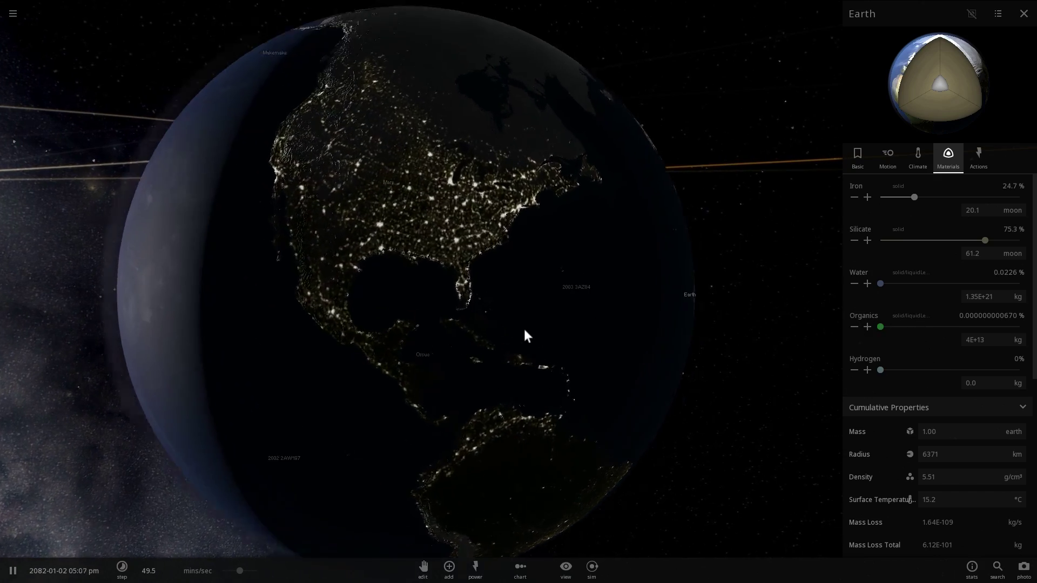
{"action": "scroll", "coordinate": [502, 332], "scroll_direction": "down", "scroll_amount": 3}
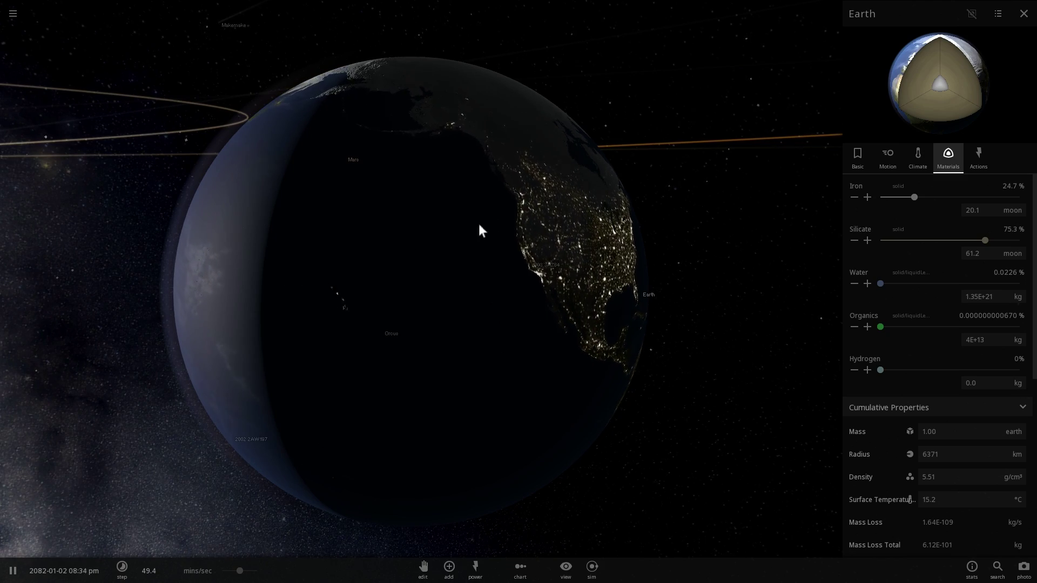
{"action": "left_click_drag", "start_coordinate": [540, 219], "coordinate": [482, 220]}
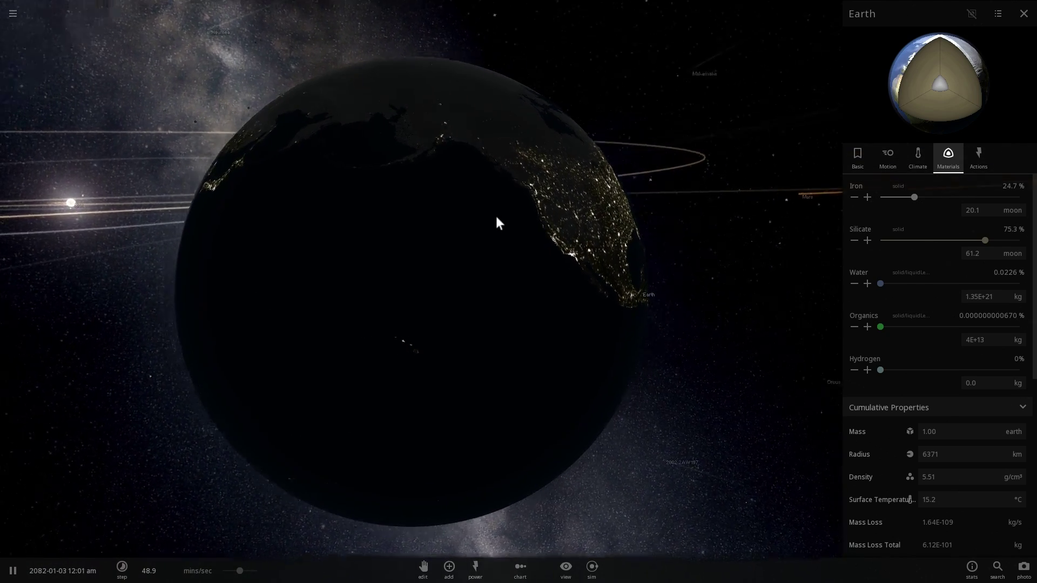
{"action": "left_click_drag", "start_coordinate": [497, 224], "coordinate": [342, 271]}
{"action": "scroll", "coordinate": [332, 265], "scroll_direction": "up", "scroll_amount": 3}
{"action": "scroll", "coordinate": [345, 273], "scroll_direction": "down", "scroll_amount": 3}
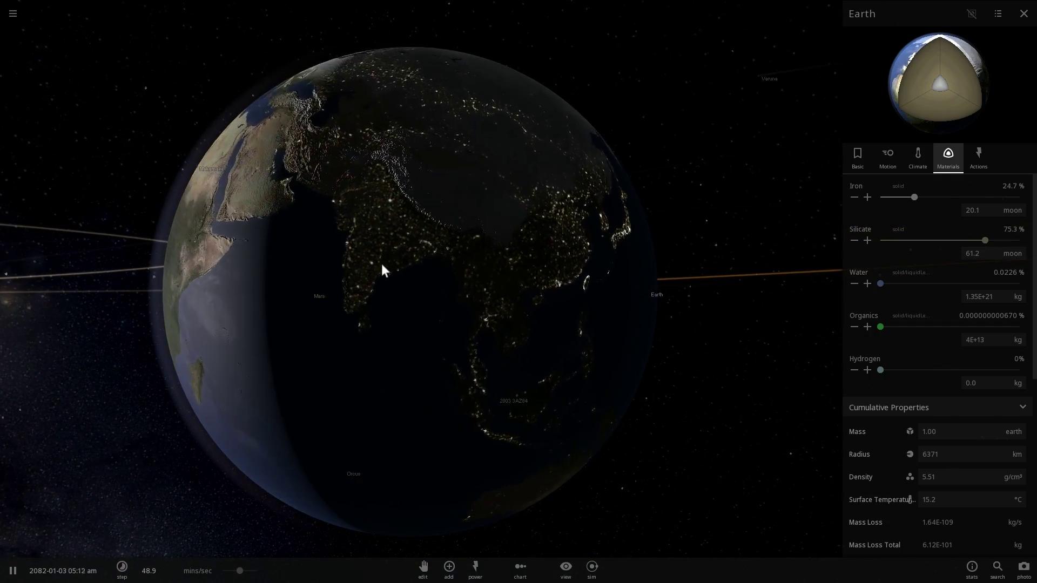
{"action": "scroll", "coordinate": [382, 264], "scroll_direction": "up", "scroll_amount": 3}
{"action": "left_click_drag", "start_coordinate": [381, 264], "coordinate": [385, 231]}
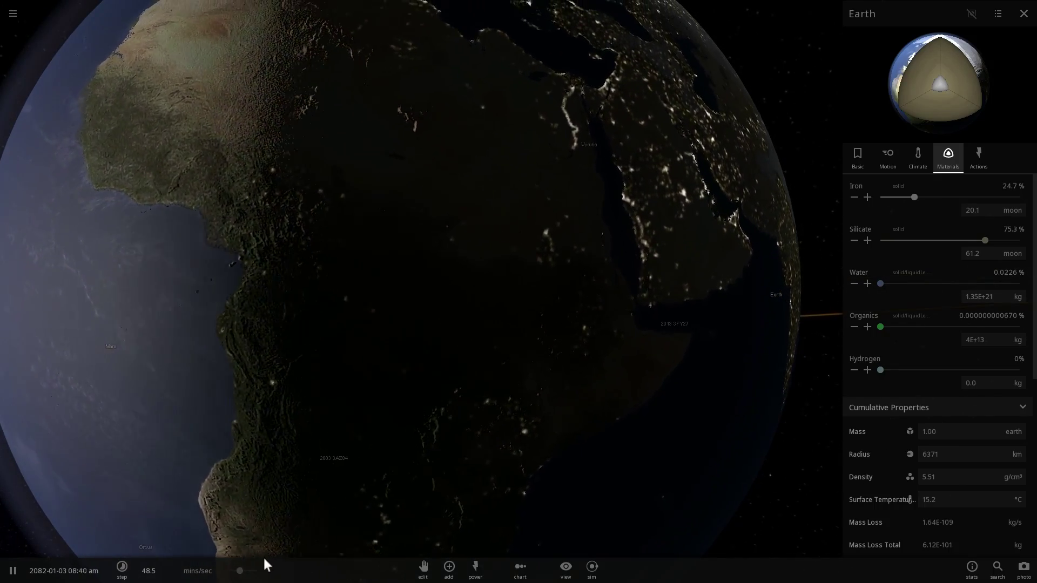
- Slow the simulation speed to about 6 minutes per second and inspect South America's daylit surface up close
{"action": "left_click_drag", "start_coordinate": [241, 570], "coordinate": [227, 569]}
{"action": "left_click_drag", "start_coordinate": [281, 371], "coordinate": [310, 377]}
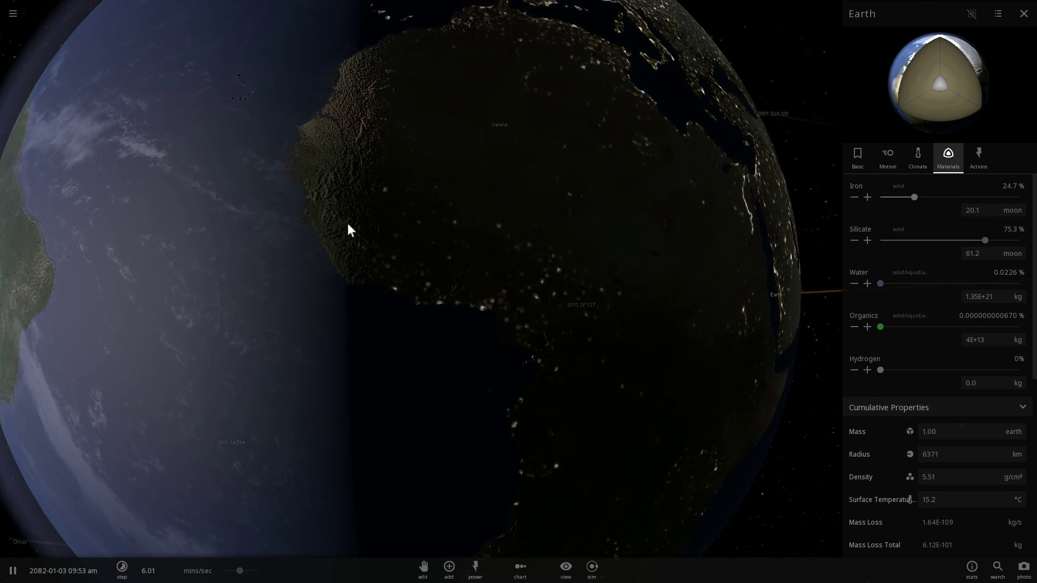
{"action": "scroll", "coordinate": [390, 222], "scroll_direction": "down", "scroll_amount": 5}
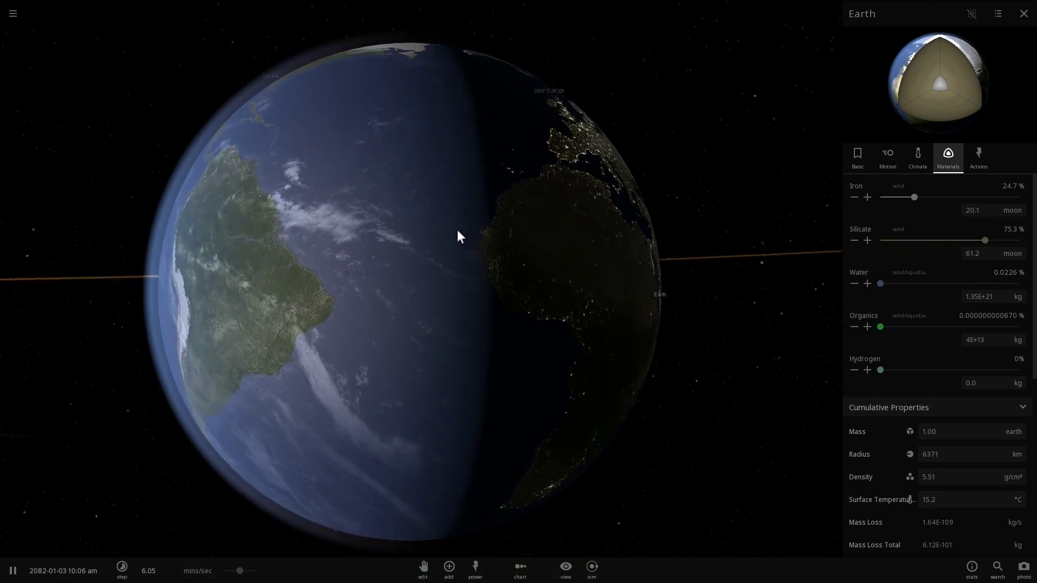
{"action": "scroll", "coordinate": [457, 237], "scroll_direction": "up", "scroll_amount": 5}
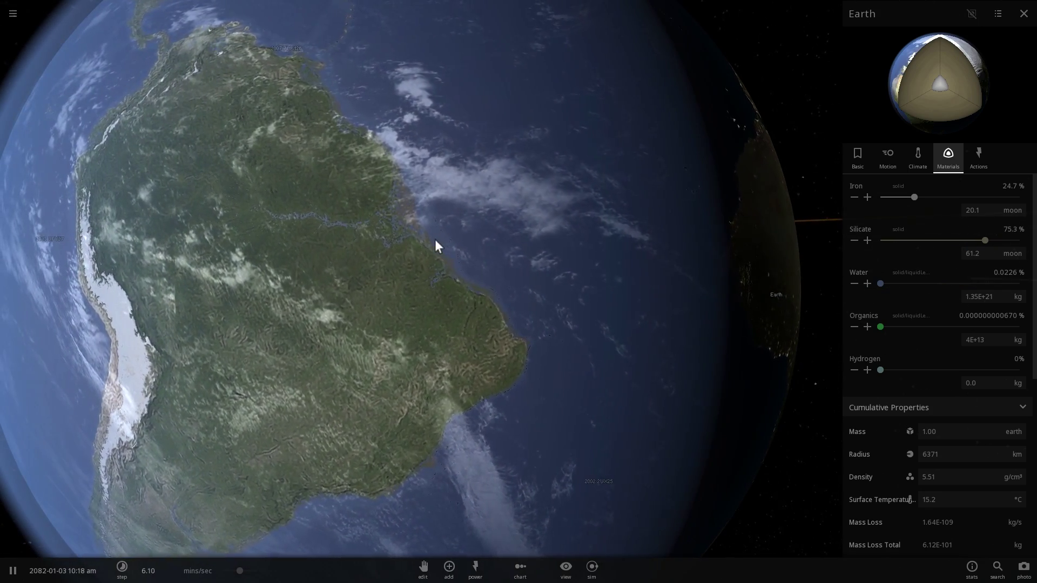
{"action": "left_click_drag", "start_coordinate": [436, 238], "coordinate": [409, 235]}
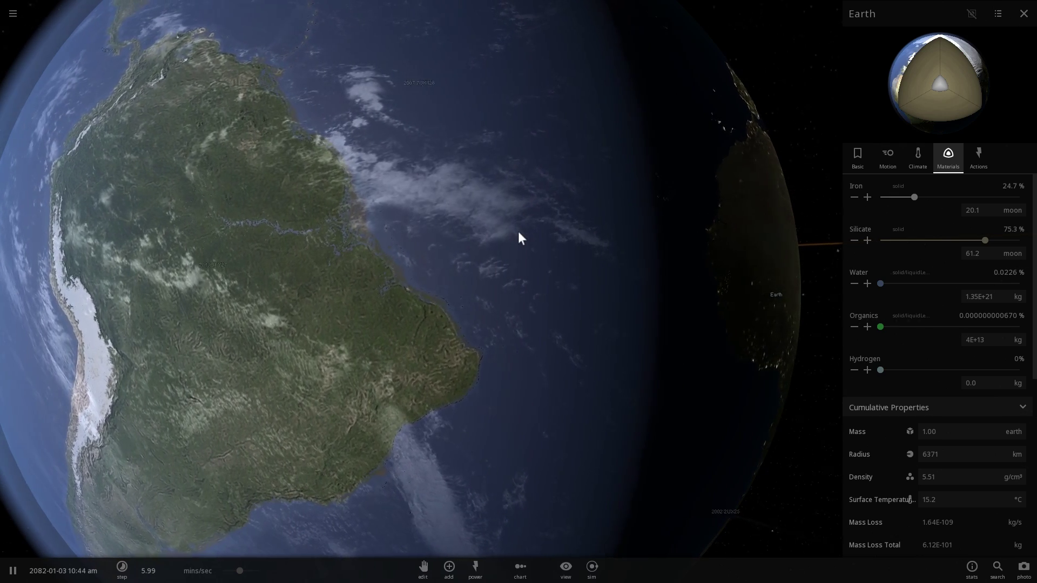
{"action": "scroll", "coordinate": [419, 231], "scroll_direction": "down", "scroll_amount": 3}
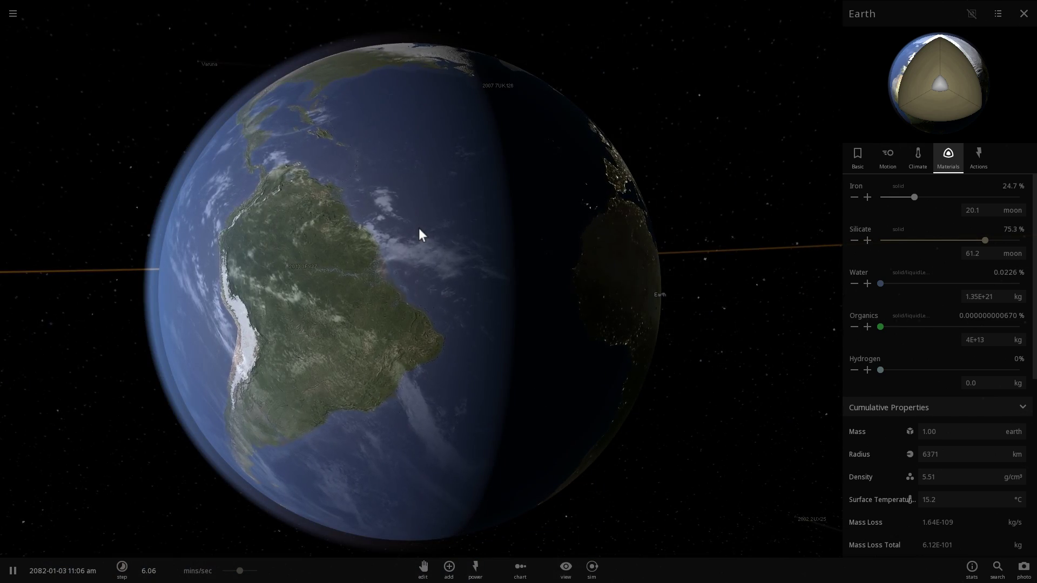
{"action": "scroll", "coordinate": [419, 228], "scroll_direction": "up", "scroll_amount": 5}
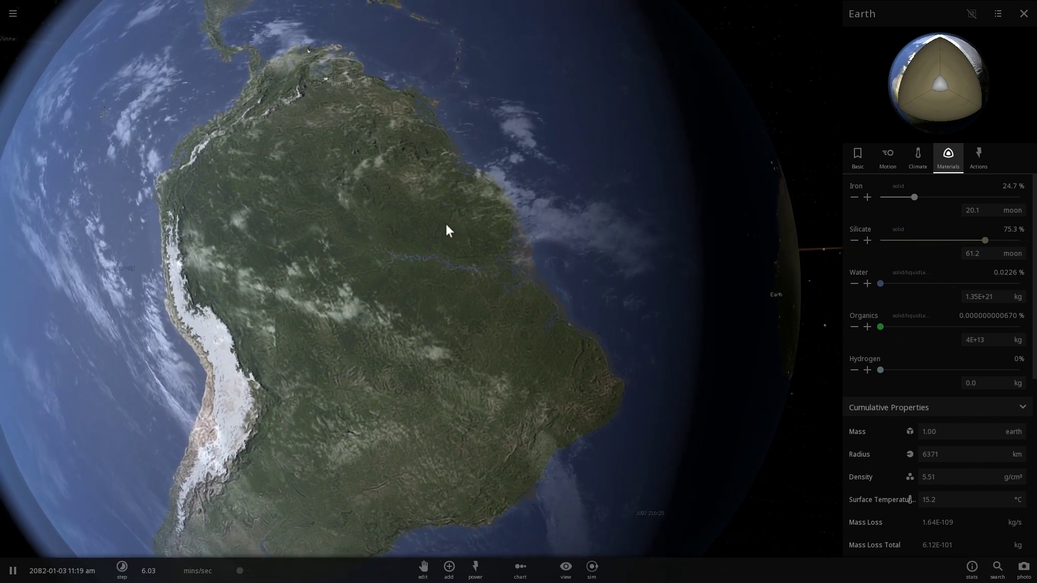
- Slow the simulation speed to about 2.2 minutes per second and display Earth's greenhouse gas and advanced climate settings
{"action": "mouse_move", "coordinate": [235, 571]}
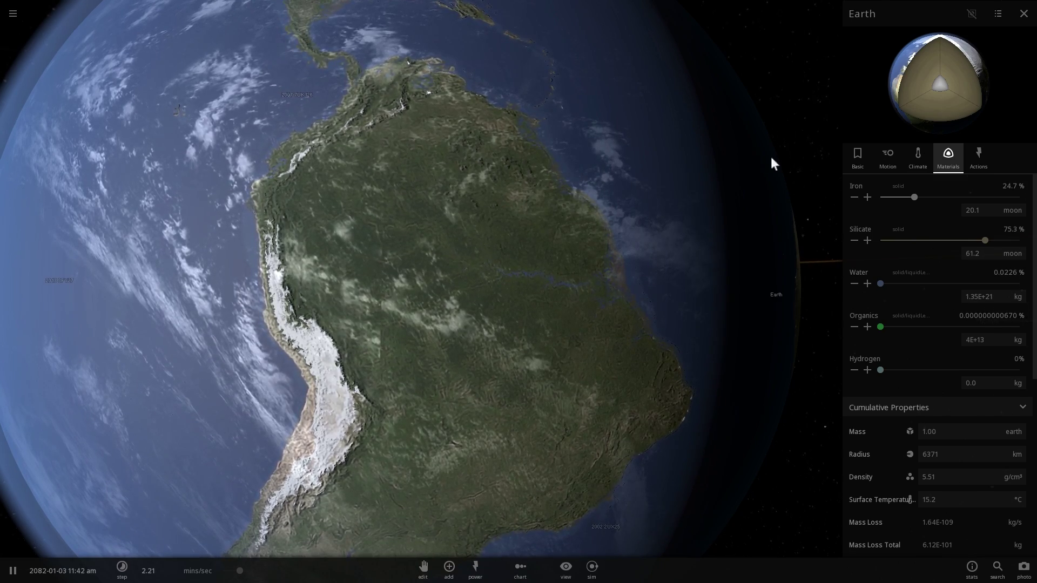
{"action": "left_click", "coordinate": [918, 156]}
{"action": "scroll", "coordinate": [948, 254], "scroll_direction": "down", "scroll_amount": 5}
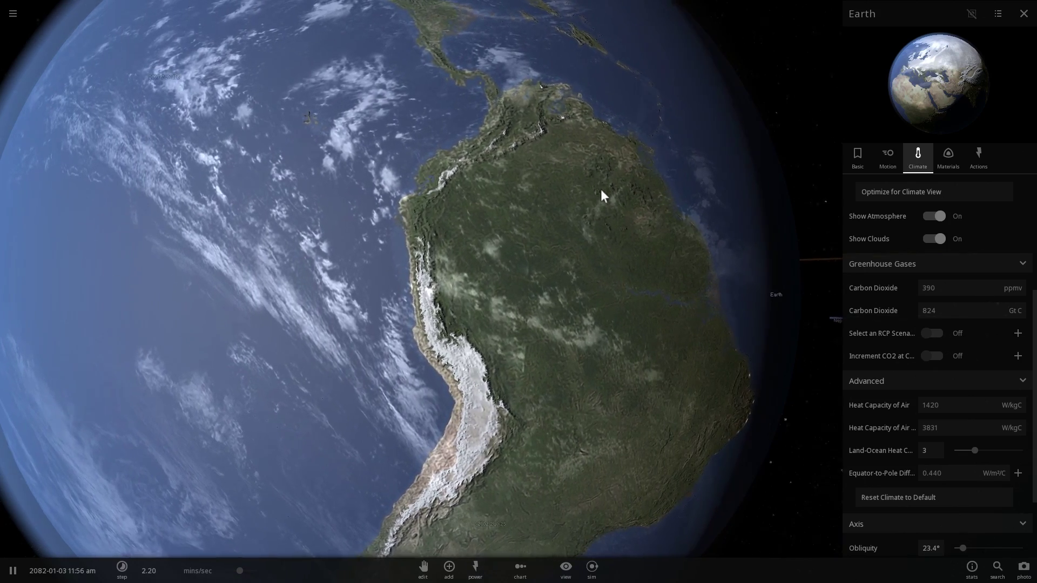
- Examine the terrain and cloud cover over South America and the Pacific Ocean
{"action": "left_click_drag", "start_coordinate": [599, 189], "coordinate": [592, 191]}
{"action": "scroll", "coordinate": [592, 191], "scroll_direction": "down", "scroll_amount": 3}
{"action": "scroll", "coordinate": [476, 203], "scroll_direction": "up", "scroll_amount": 3}
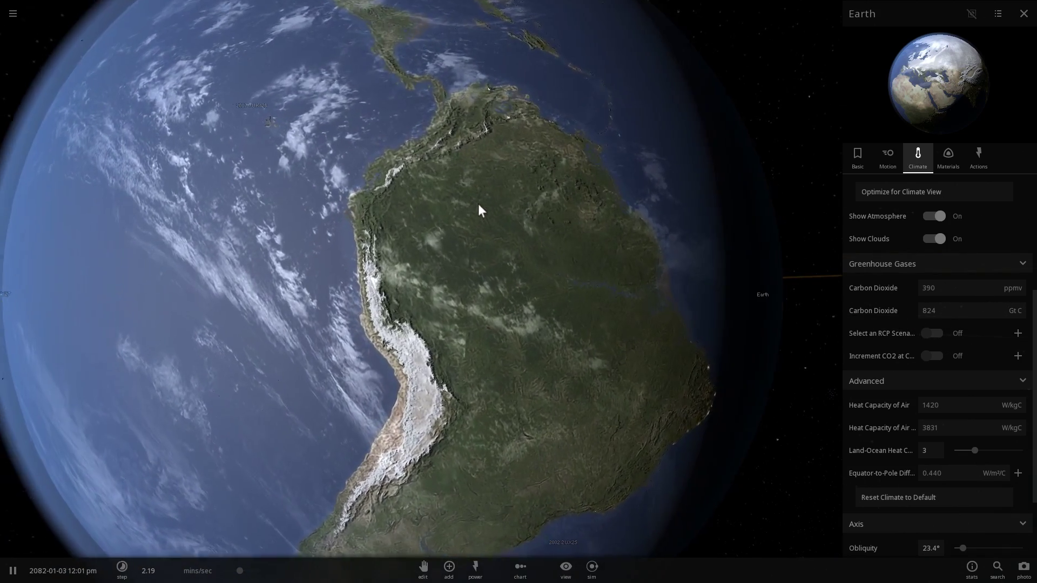
{"action": "left_click_drag", "start_coordinate": [492, 220], "coordinate": [470, 212]}
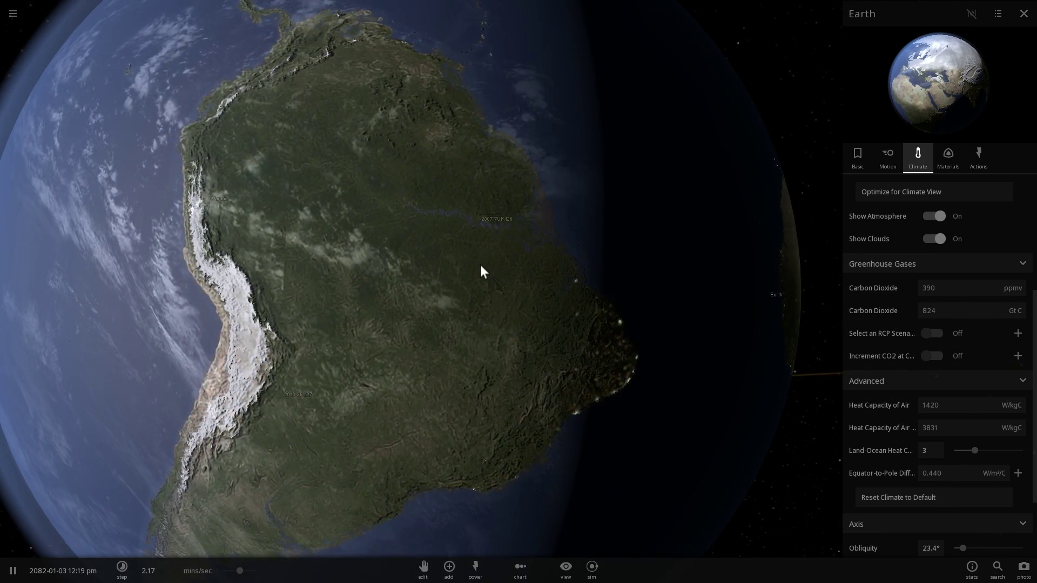
{"action": "left_click_drag", "start_coordinate": [349, 257], "coordinate": [405, 270]}
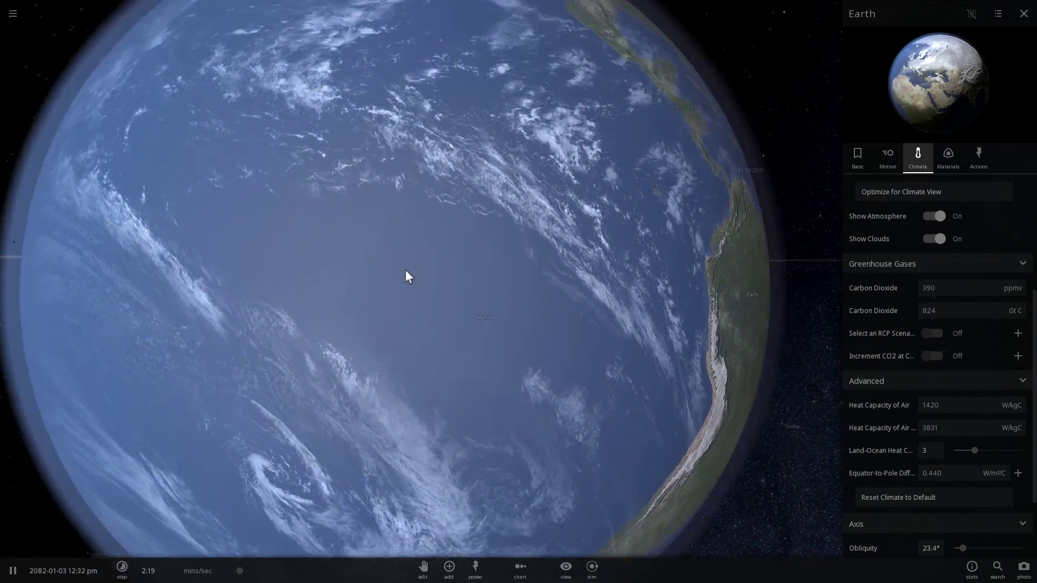
{"action": "scroll", "coordinate": [398, 267], "scroll_direction": "down", "scroll_amount": 3}
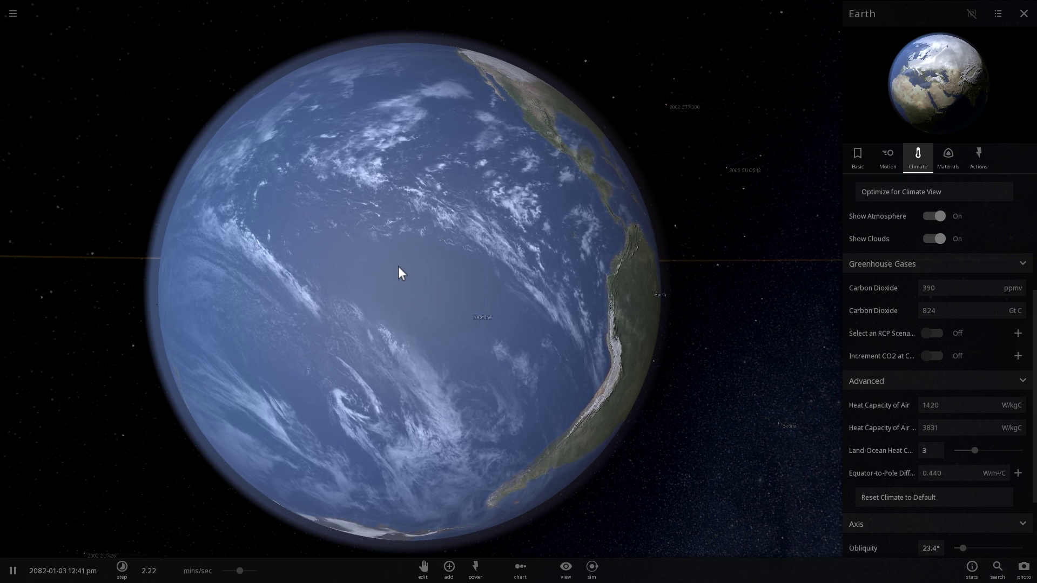
{"action": "left_click_drag", "start_coordinate": [400, 267], "coordinate": [579, 309]}
{"action": "scroll", "coordinate": [451, 254], "scroll_direction": "down", "scroll_amount": 3}
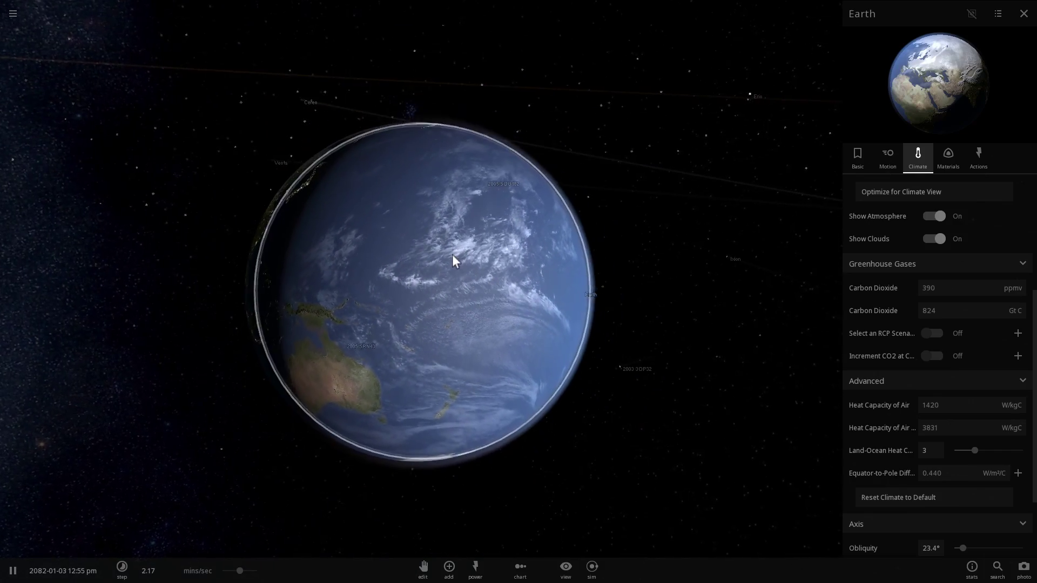
{"action": "left_click_drag", "start_coordinate": [452, 255], "coordinate": [509, 294]}
{"action": "scroll", "coordinate": [509, 294], "scroll_direction": "up", "scroll_amount": 5}
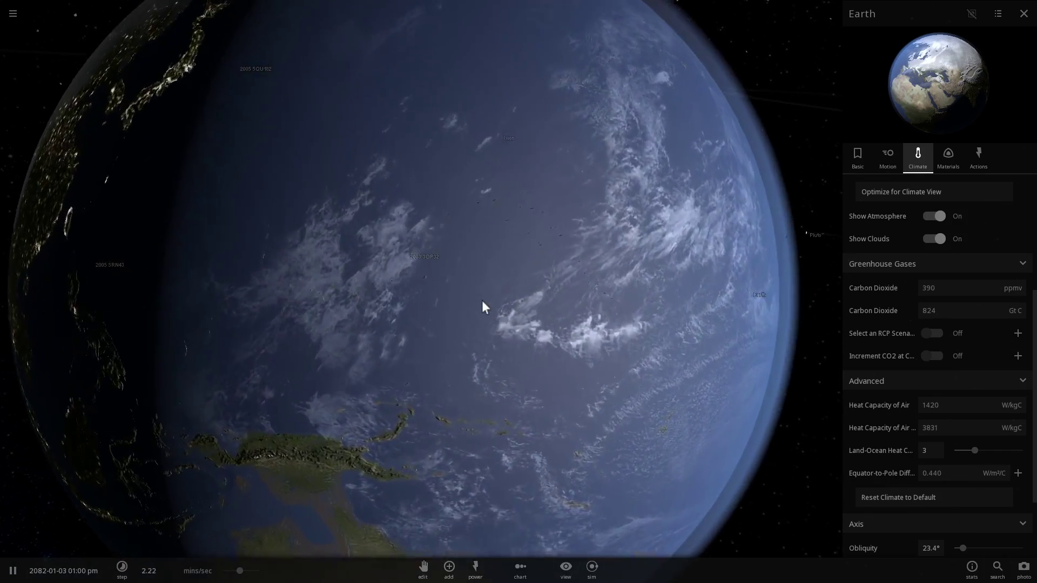
- Inspect the night lights across Asia and the daylit Pacific around Australia
{"action": "scroll", "coordinate": [481, 306], "scroll_direction": "down", "scroll_amount": 3}
{"action": "left_click_drag", "start_coordinate": [389, 301], "coordinate": [504, 285]}
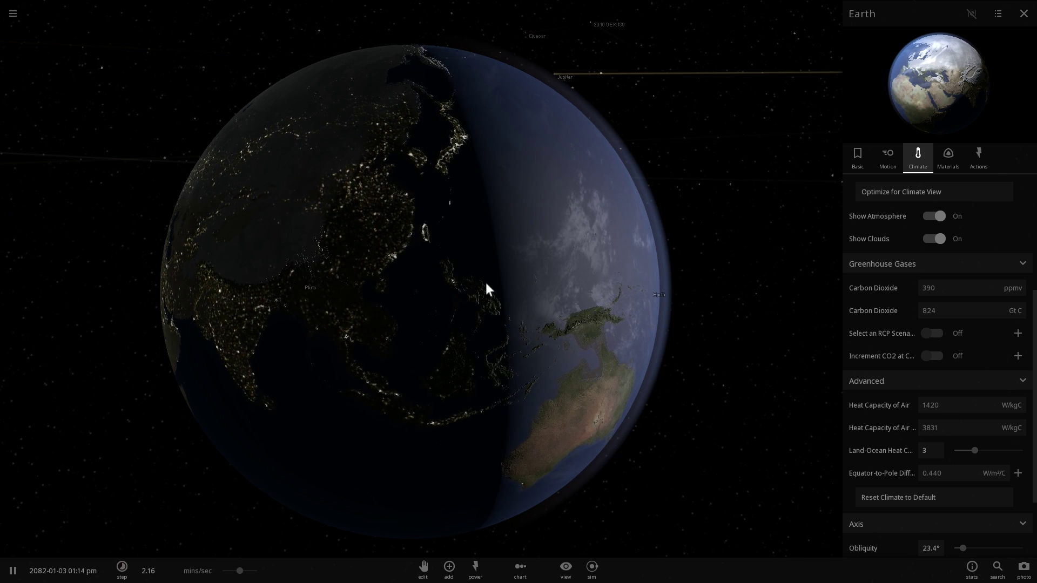
{"action": "left_click_drag", "start_coordinate": [463, 282], "coordinate": [502, 288]}
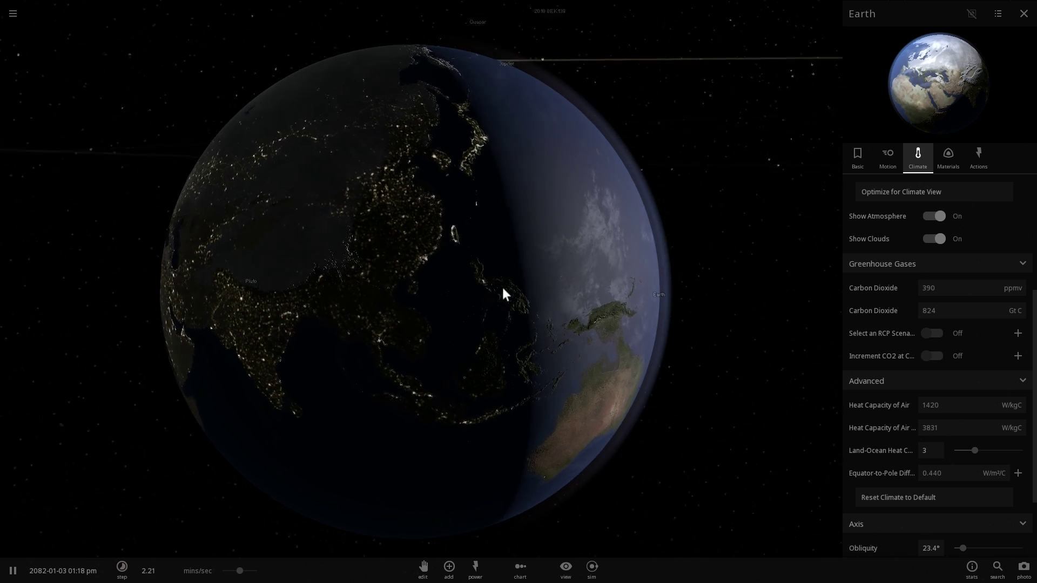
{"action": "scroll", "coordinate": [504, 282], "scroll_direction": "up", "scroll_amount": 3}
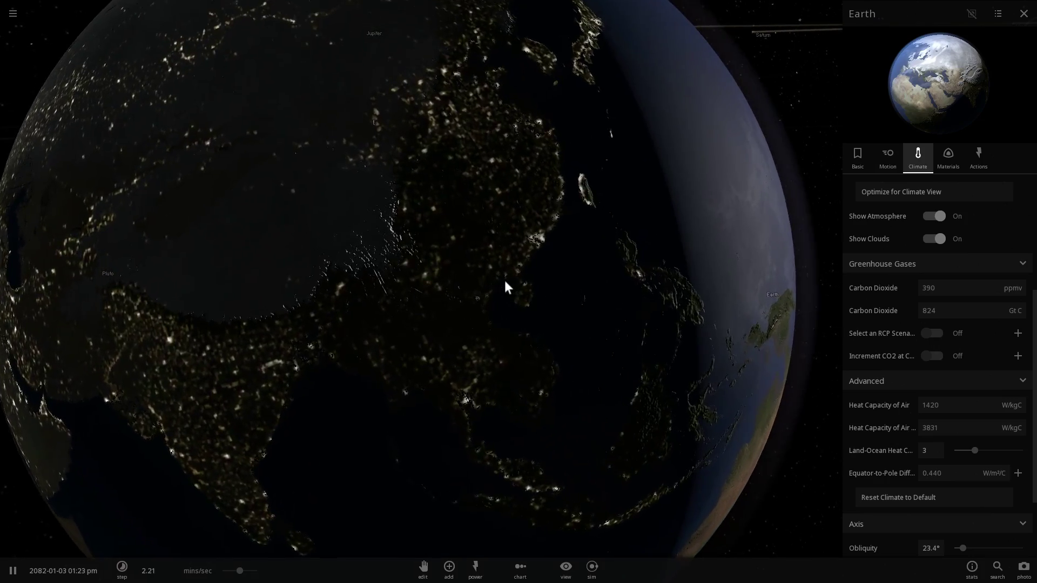
{"action": "left_click_drag", "start_coordinate": [526, 267], "coordinate": [549, 261]}
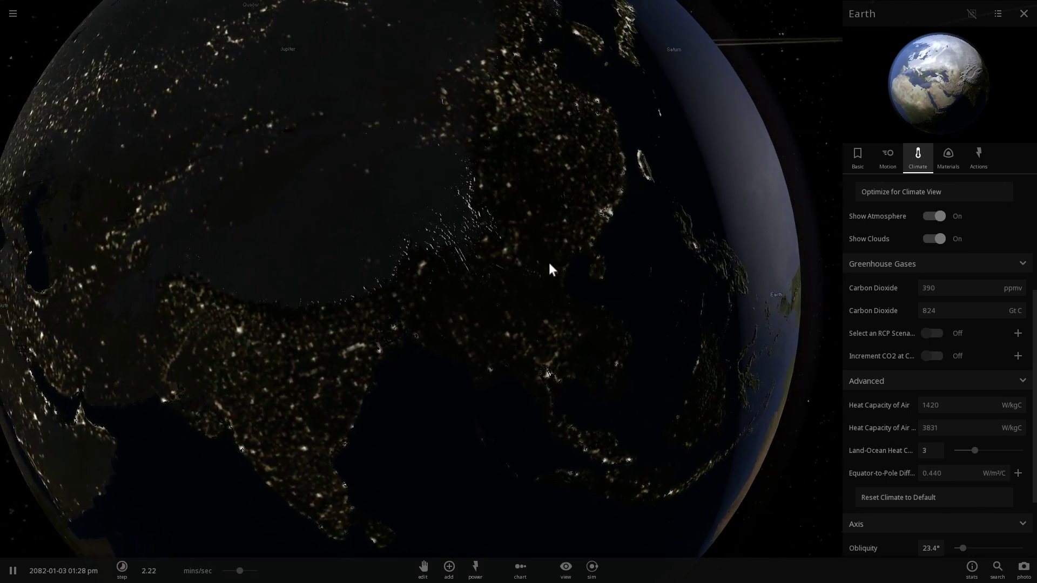
{"action": "left_click_drag", "start_coordinate": [648, 243], "coordinate": [414, 257]}
{"action": "scroll", "coordinate": [475, 285], "scroll_direction": "down", "scroll_amount": 3}
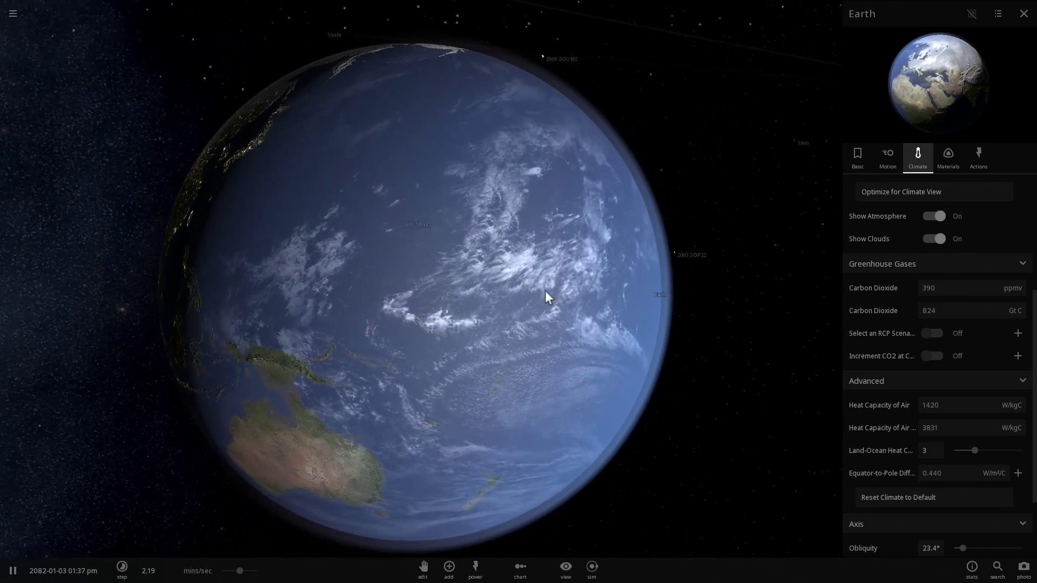
{"action": "left_click_drag", "start_coordinate": [544, 292], "coordinate": [498, 276]}
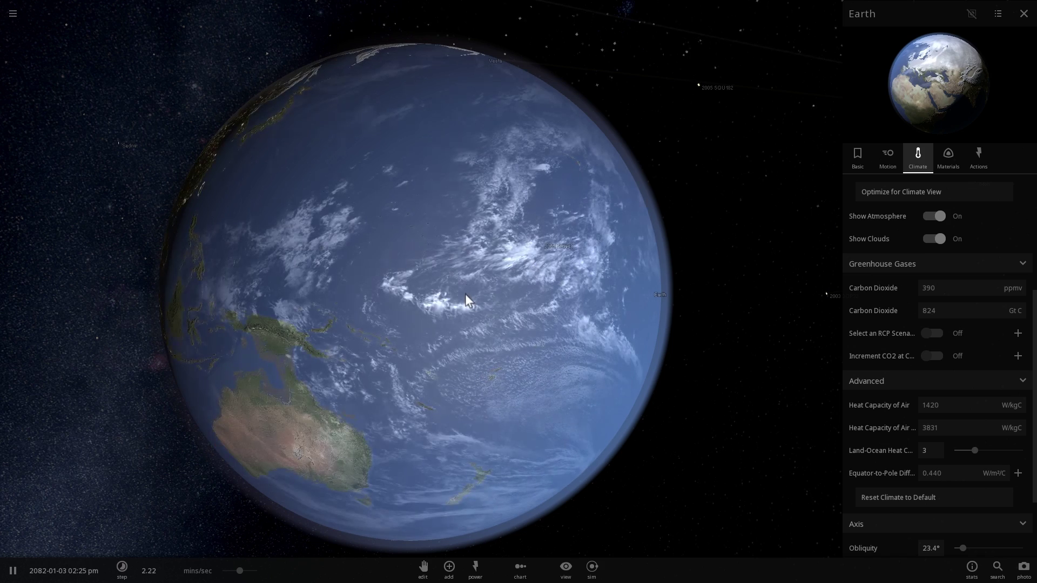
{"action": "left_click_drag", "start_coordinate": [458, 288], "coordinate": [436, 270]}
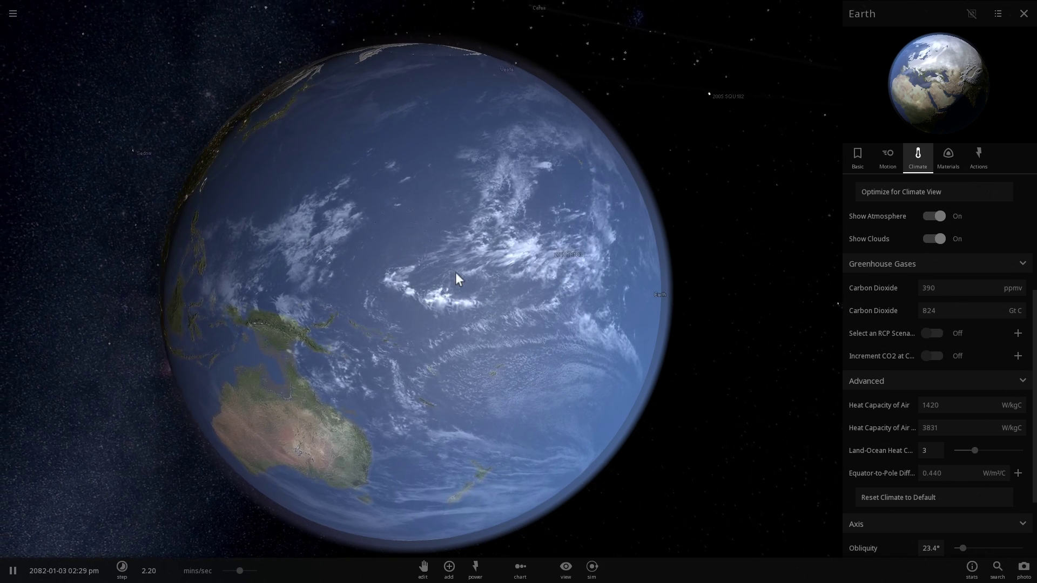
{"action": "scroll", "coordinate": [455, 271], "scroll_direction": "up", "scroll_amount": 3}
{"action": "scroll", "coordinate": [436, 272], "scroll_direction": "down", "scroll_amount": 3}
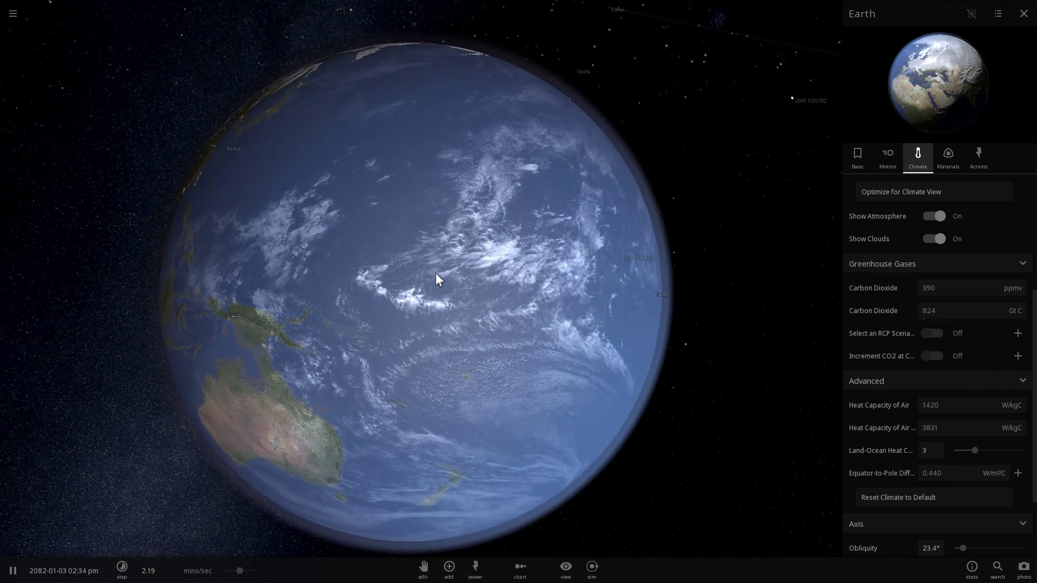
{"action": "left_click_drag", "start_coordinate": [371, 279], "coordinate": [594, 283]}
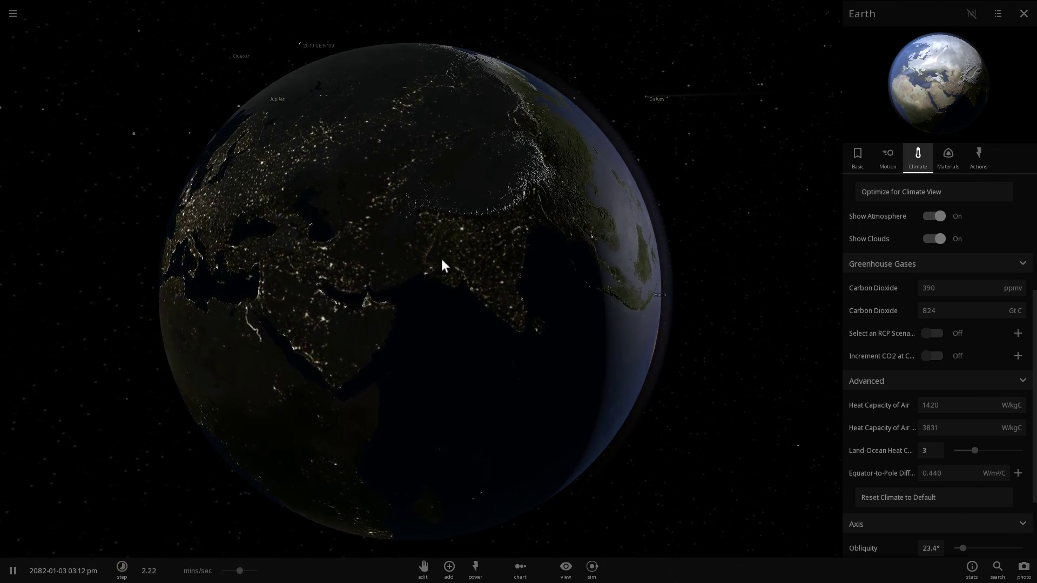
- Look through the library's planets and small bodies, and place a 65 kg body named HUMAN in orbit around Earth
{"action": "left_click_drag", "start_coordinate": [442, 259], "coordinate": [415, 254]}
{"action": "left_click", "coordinate": [450, 569]}
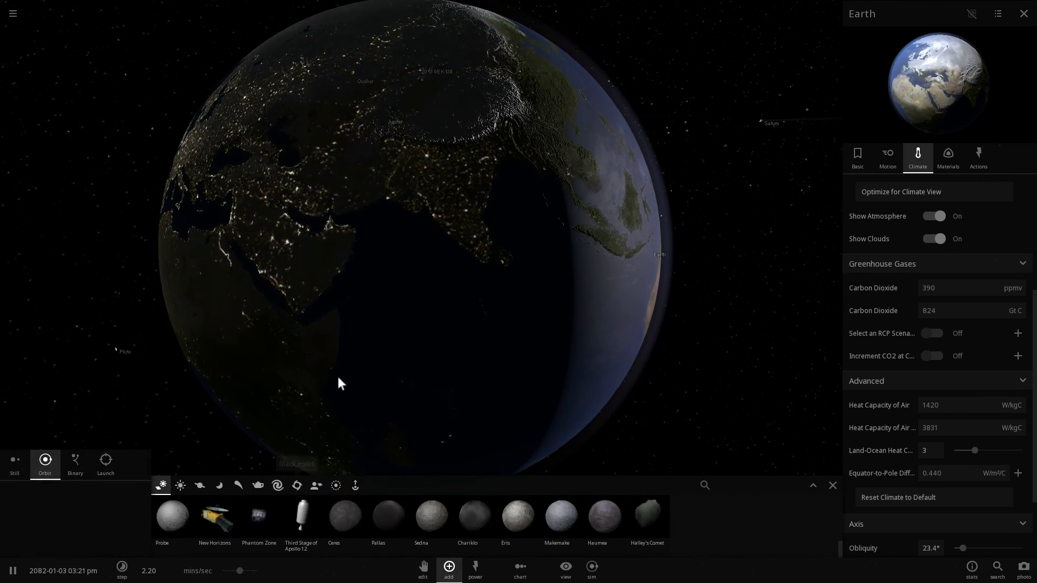
{"action": "left_click_drag", "start_coordinate": [437, 335], "coordinate": [366, 341]}
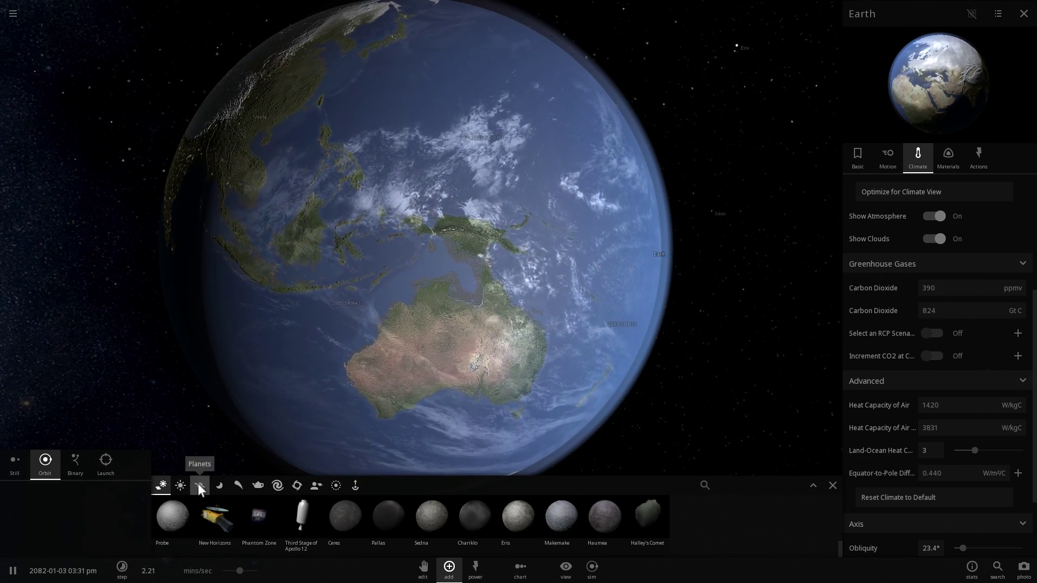
{"action": "left_click", "coordinate": [200, 484]}
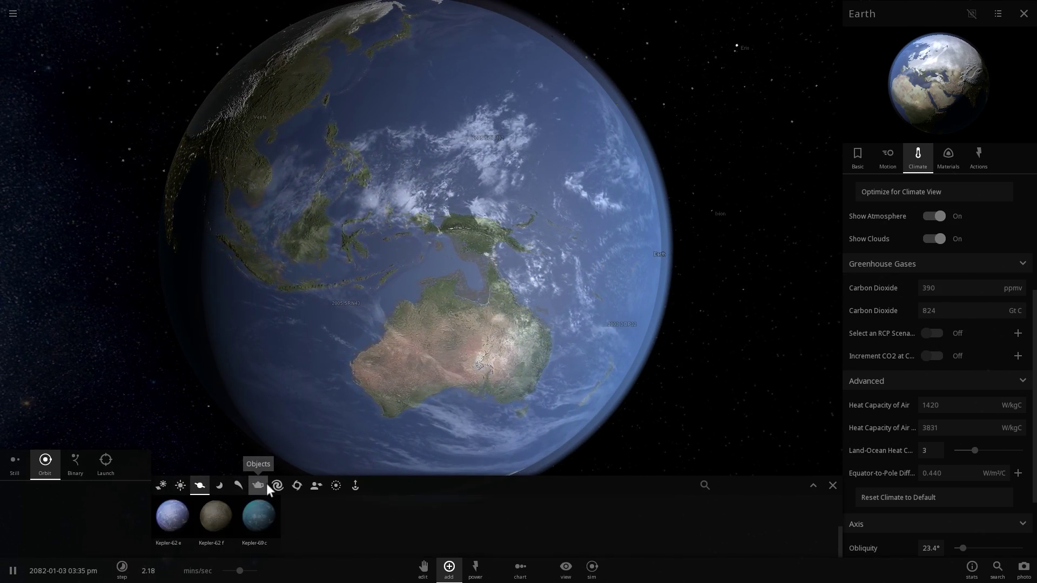
{"action": "left_click", "coordinate": [236, 486]}
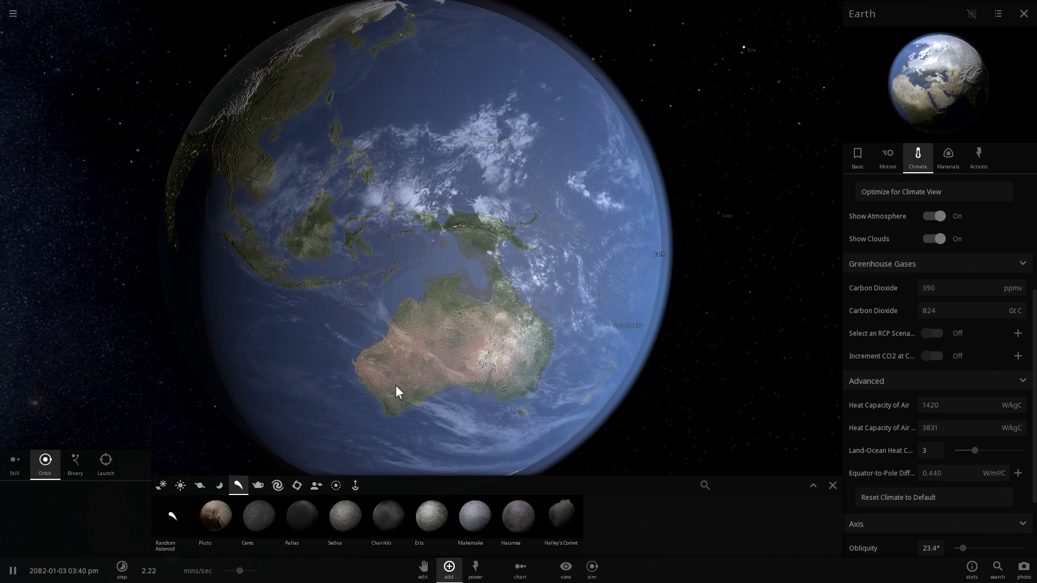
{"action": "scroll", "coordinate": [401, 386], "scroll_direction": "up", "scroll_amount": 3}
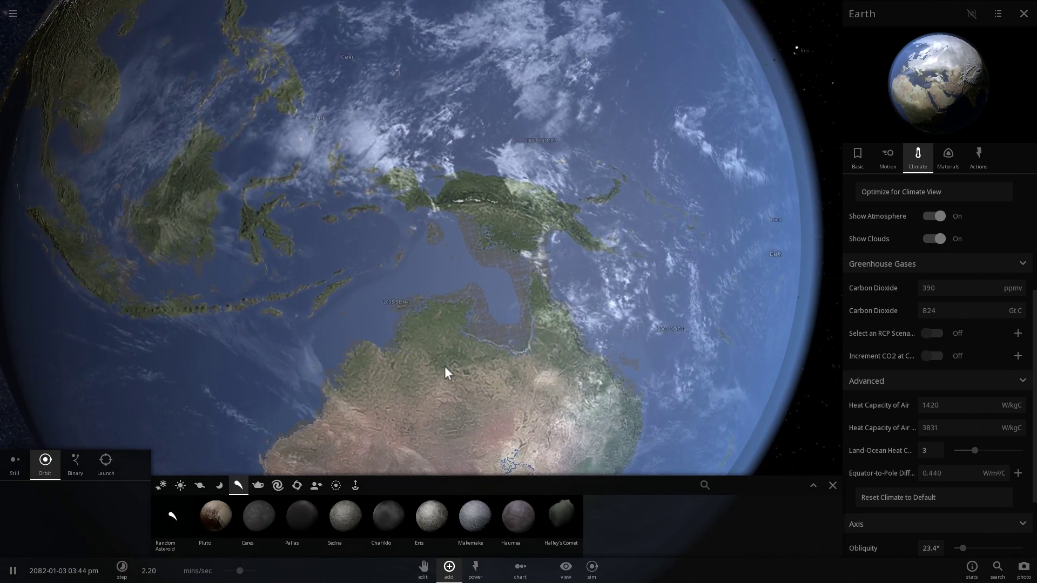
{"action": "left_click_drag", "start_coordinate": [443, 366], "coordinate": [349, 397]}
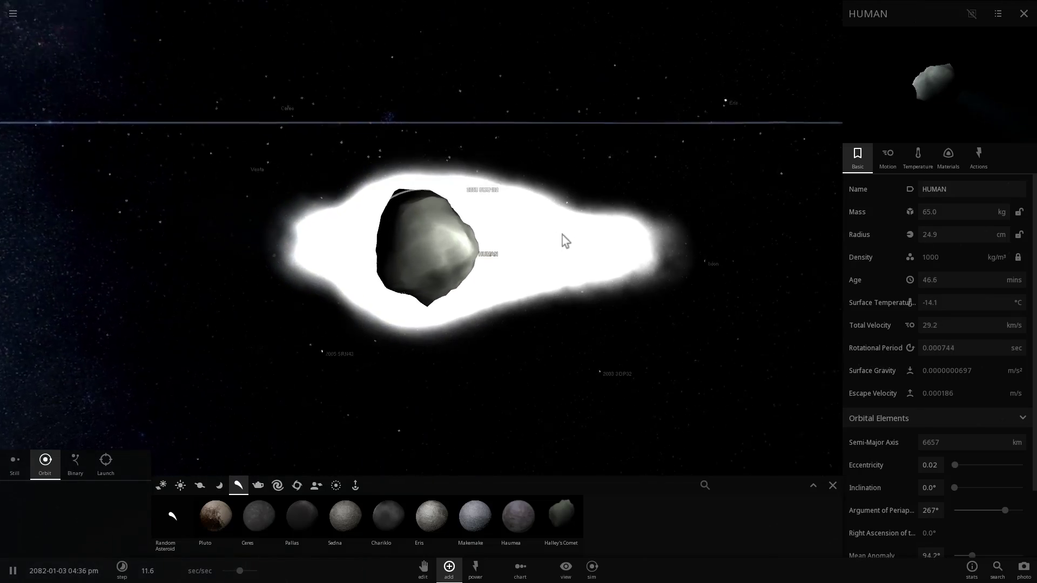
- Examine the HUMAN body and the bright cloud around it from several sides and distances against Earth
{"action": "scroll", "coordinate": [628, 248], "scroll_direction": "up", "scroll_amount": 3}
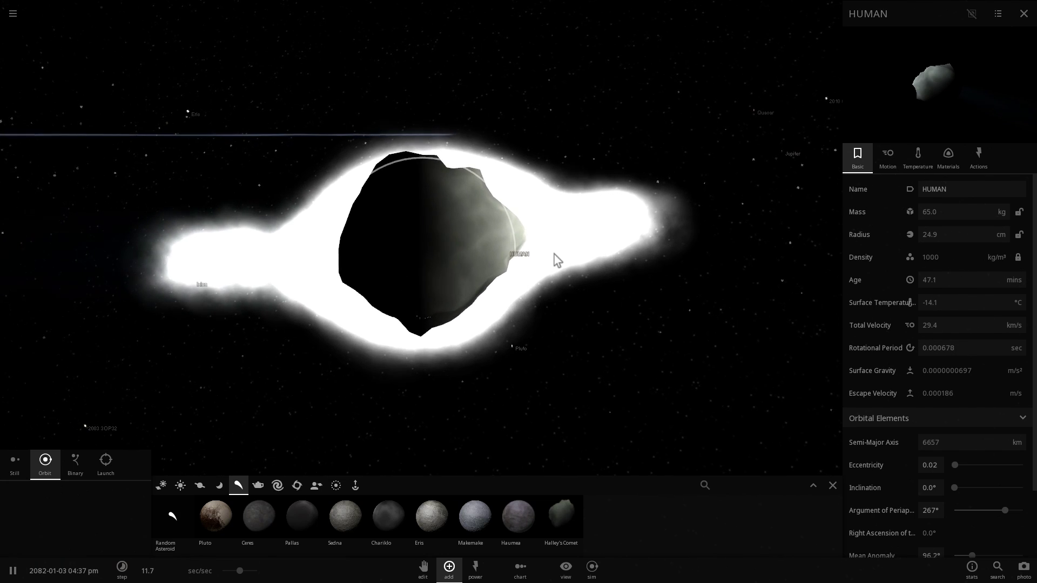
{"action": "left_click_drag", "start_coordinate": [510, 254], "coordinate": [453, 255]}
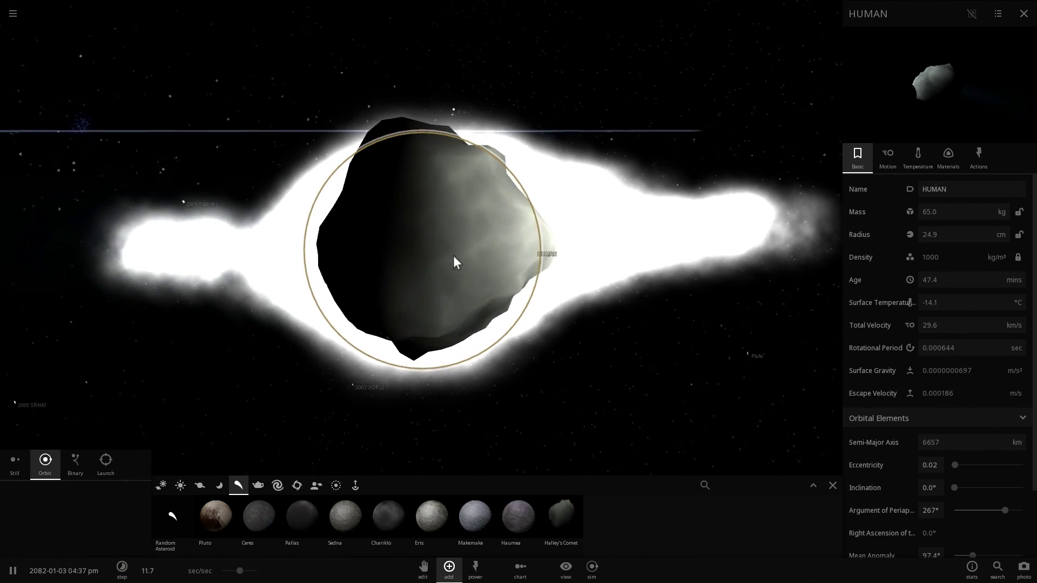
{"action": "left_click_drag", "start_coordinate": [542, 229], "coordinate": [430, 220]}
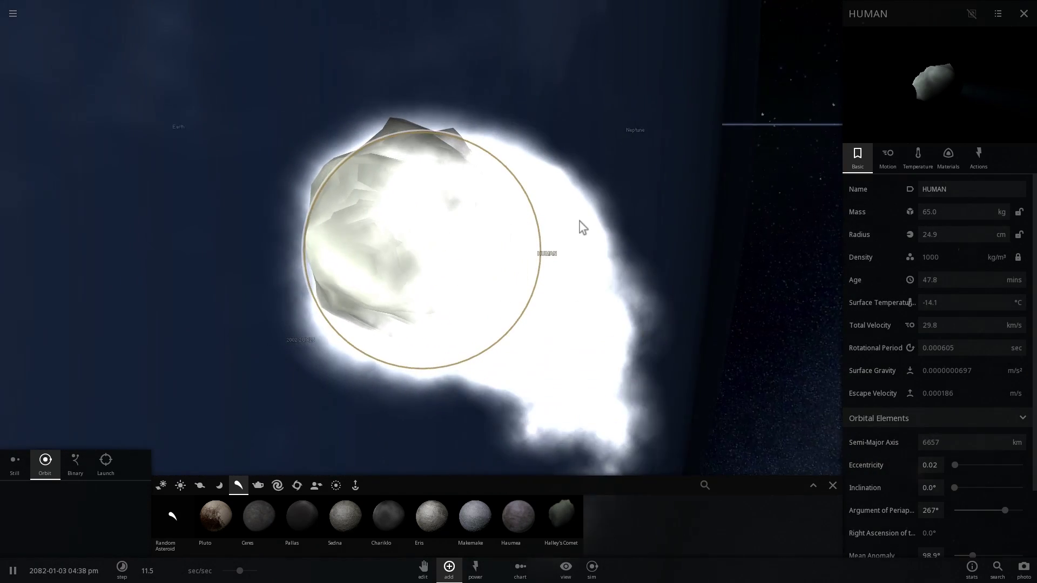
{"action": "scroll", "coordinate": [580, 221], "scroll_direction": "down", "scroll_amount": 3}
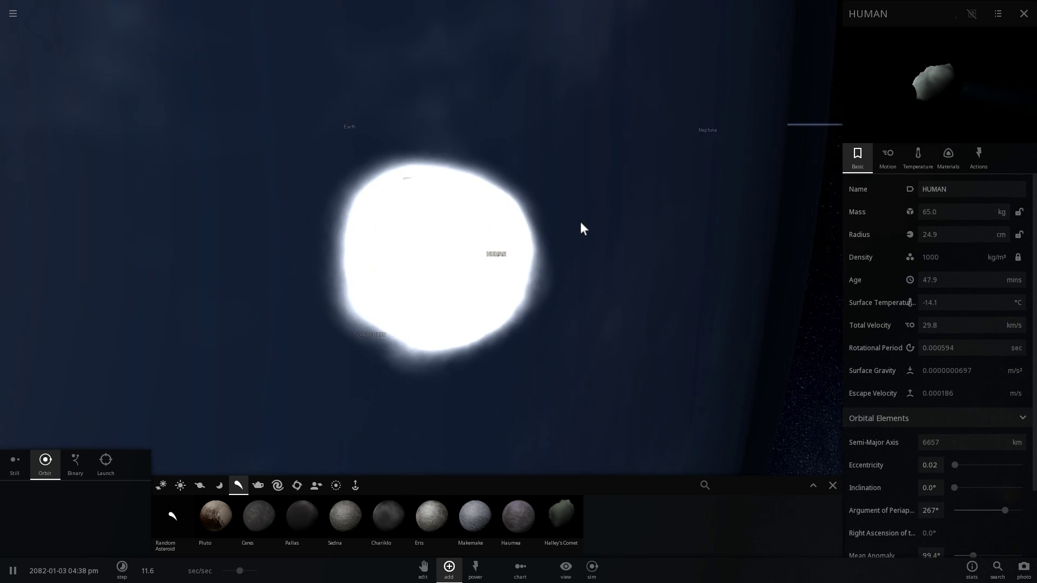
{"action": "left_click_drag", "start_coordinate": [580, 222], "coordinate": [472, 252]}
{"action": "scroll", "coordinate": [500, 248], "scroll_direction": "down", "scroll_amount": 3}
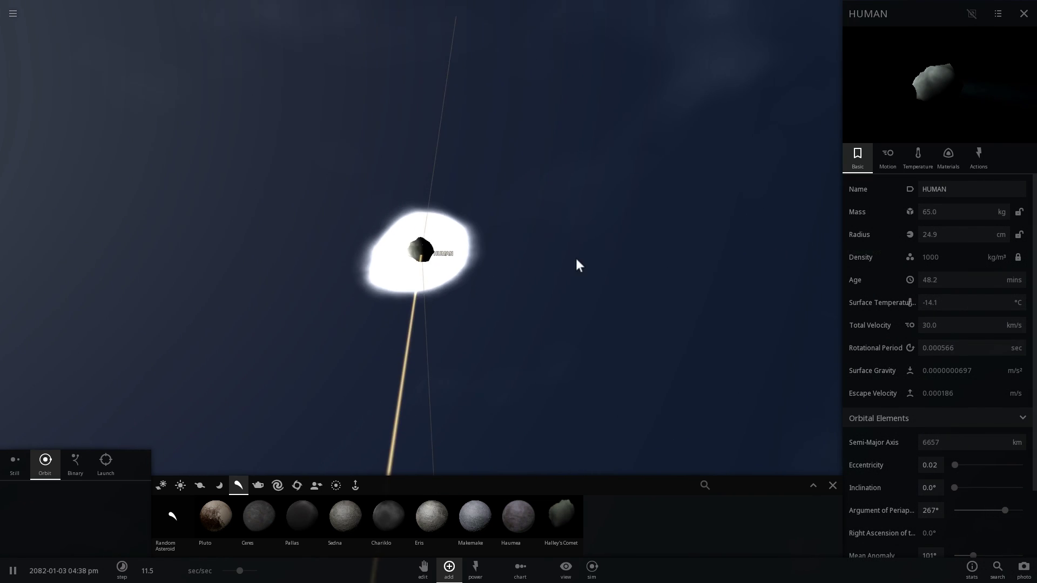
{"action": "left_click_drag", "start_coordinate": [577, 259], "coordinate": [395, 264]}
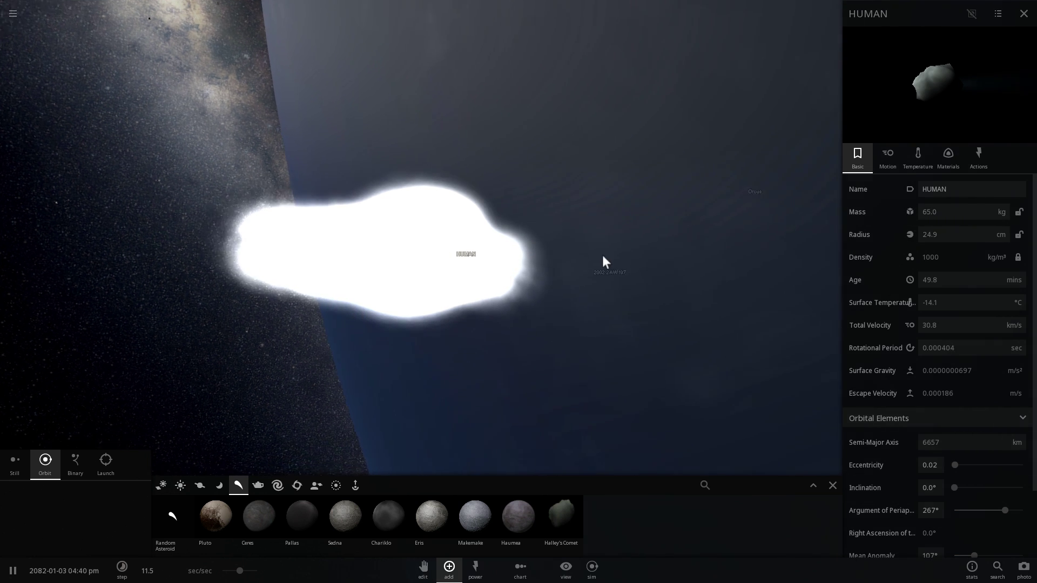
{"action": "scroll", "coordinate": [441, 260], "scroll_direction": "up", "scroll_amount": 3}
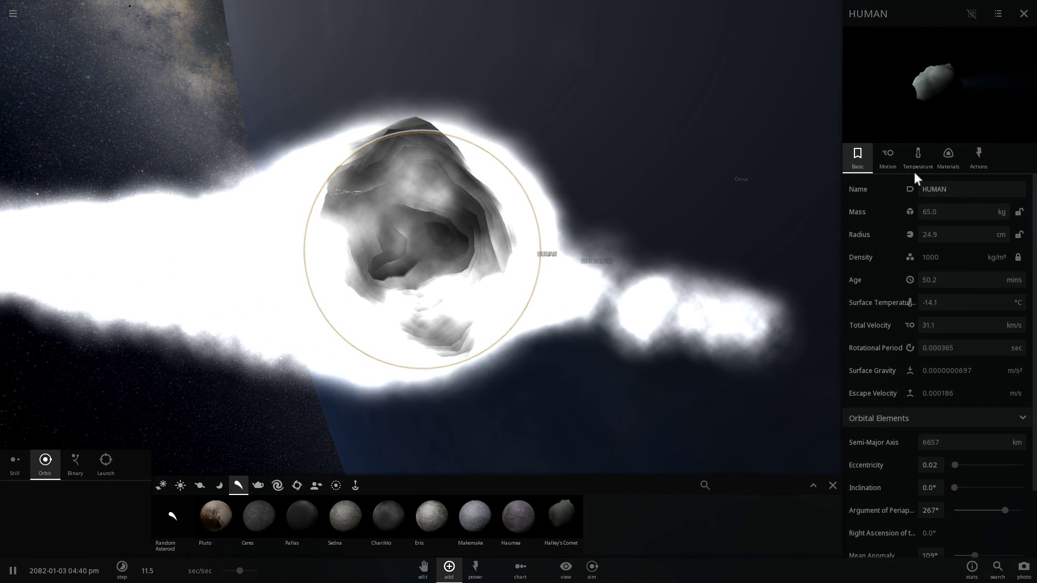
- Display the HUMAN body's material composition and view its dark side against the Sun and Earth
{"action": "left_click", "coordinate": [942, 157]}
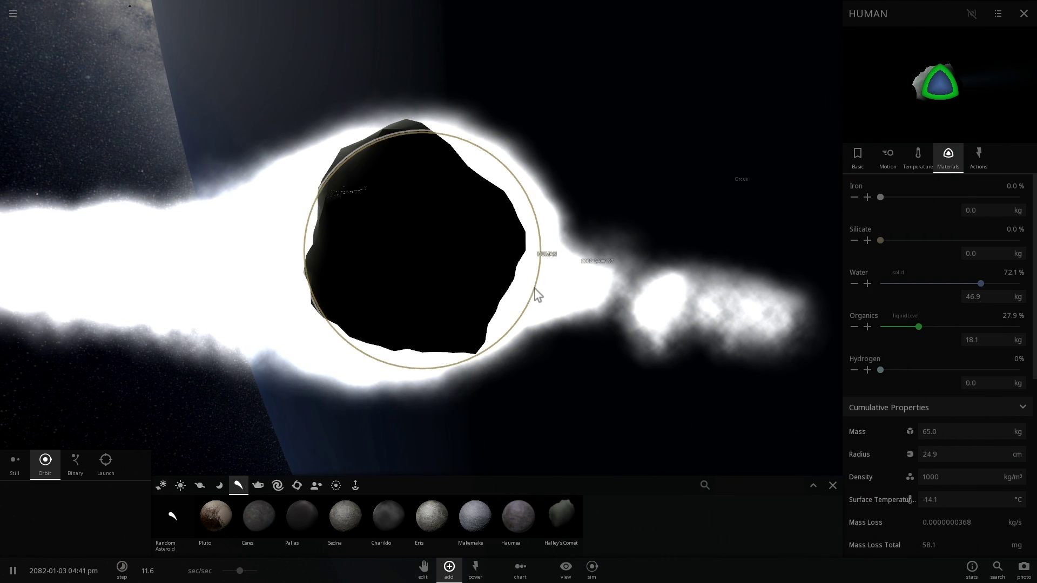
{"action": "left_click_drag", "start_coordinate": [495, 284], "coordinate": [428, 271]}
{"action": "scroll", "coordinate": [428, 271], "scroll_direction": "down", "scroll_amount": 4}
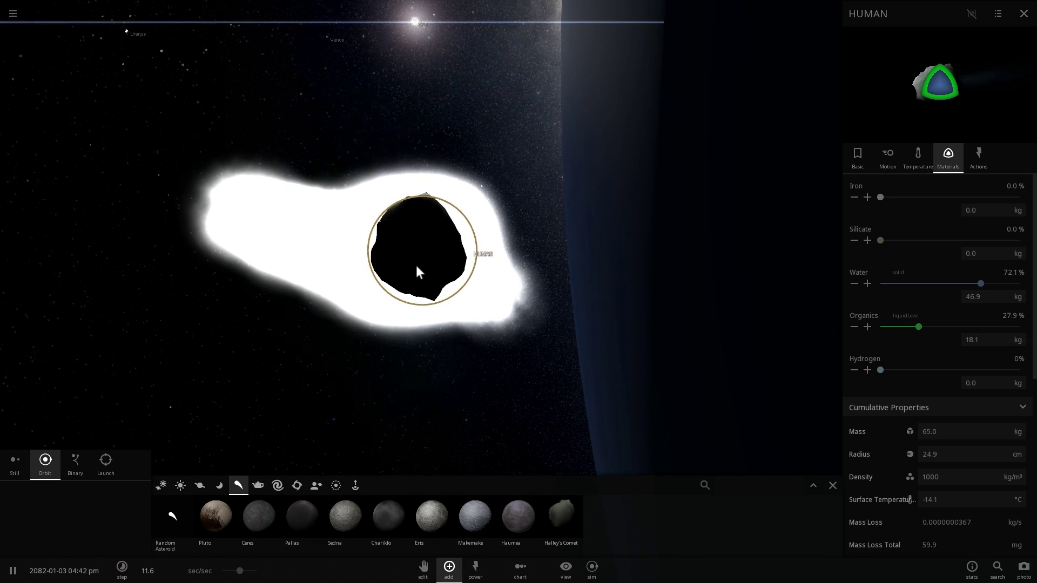
{"action": "right_click_drag", "start_coordinate": [413, 264], "coordinate": [429, 275]}
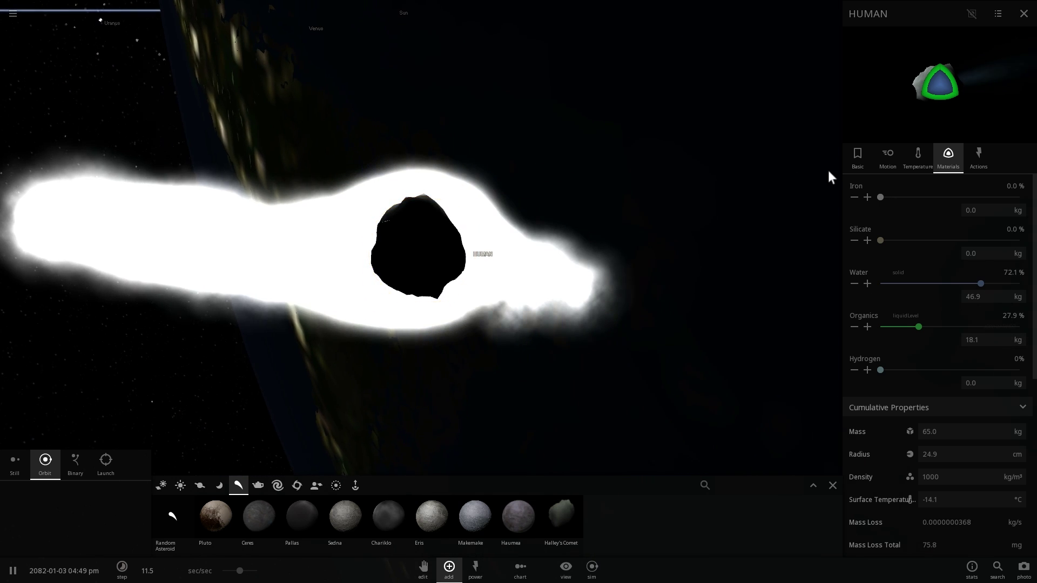
- Enlarge the HUMAN body to a radius of 486 m in its basic properties and inspect its surface
{"action": "left_click", "coordinate": [862, 161]}
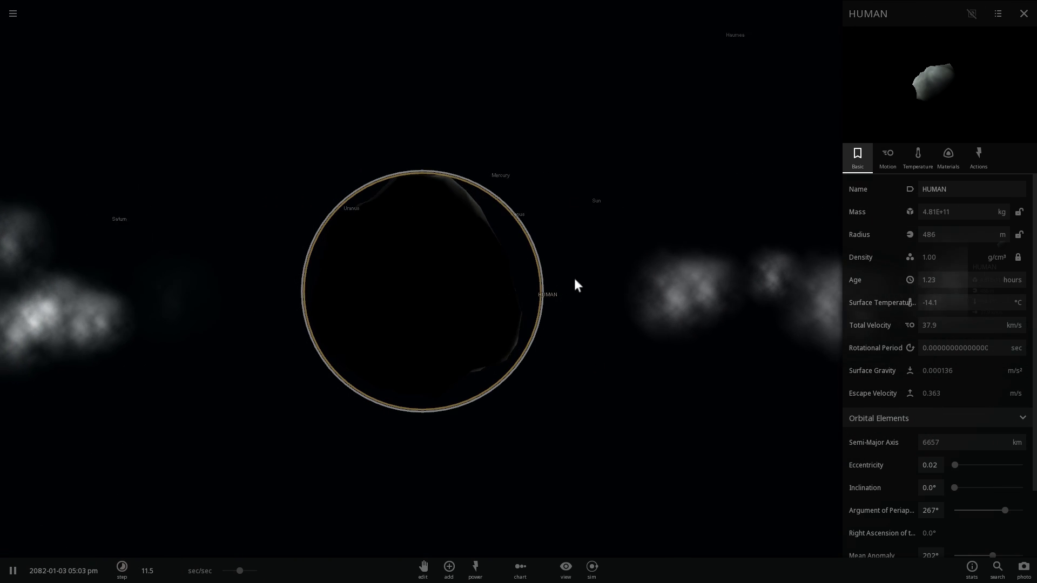
{"action": "left_click_drag", "start_coordinate": [580, 279], "coordinate": [614, 281]}
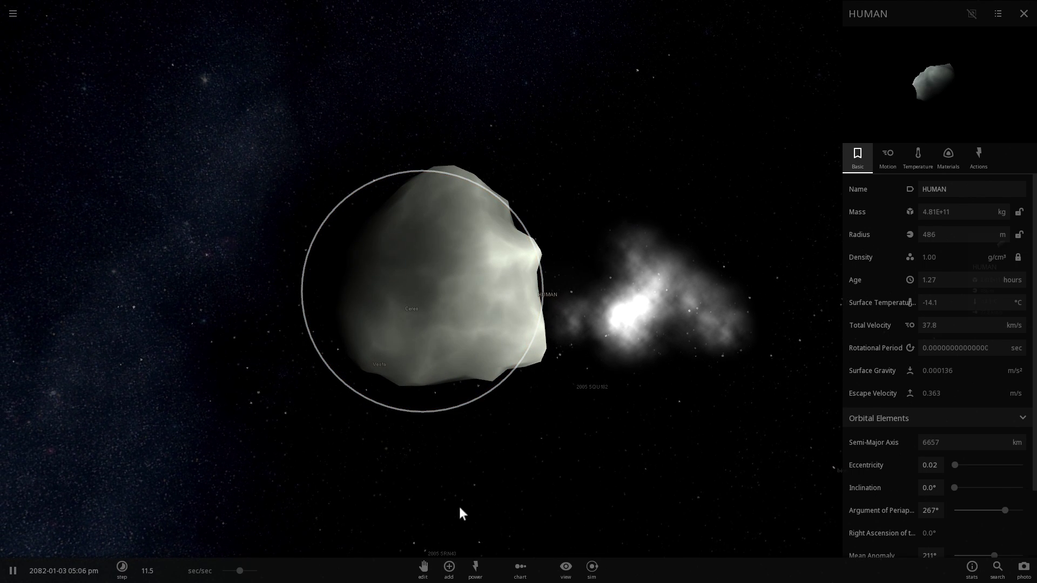
- Place the Third Stage of Apollo 12 in orbit close to the HUMAN body, with the simulation at about 2.2 seconds per second
{"action": "left_click", "coordinate": [449, 568]}
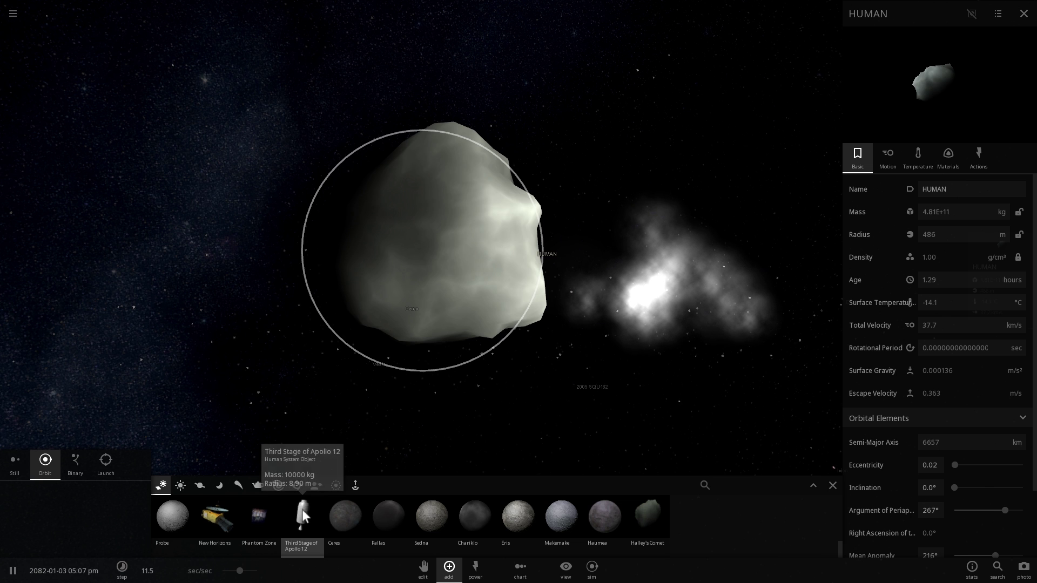
{"action": "right_click_drag", "start_coordinate": [306, 374], "coordinate": [466, 435]}
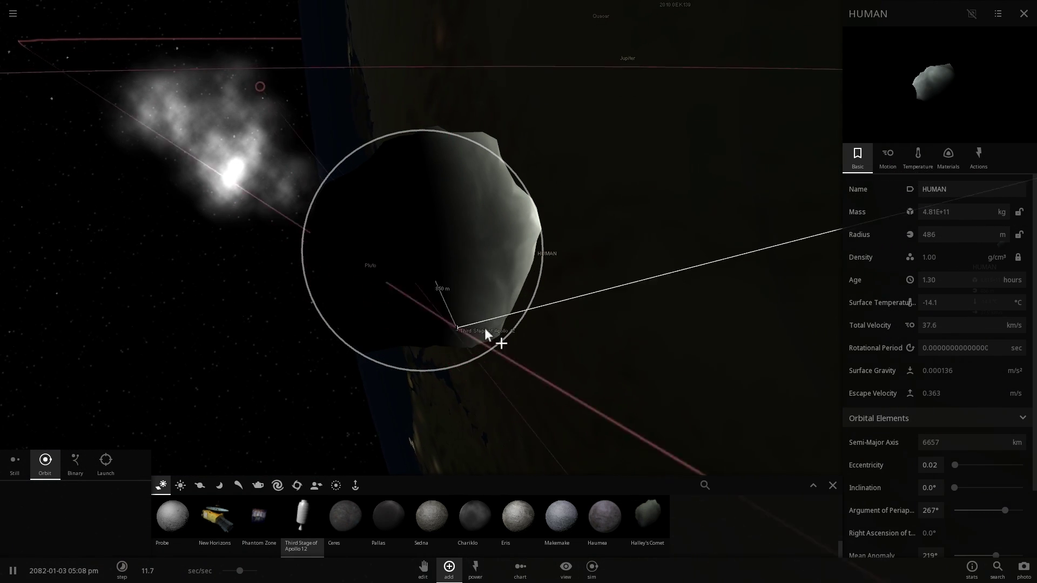
{"action": "right_click_drag", "start_coordinate": [498, 325], "coordinate": [370, 326]}
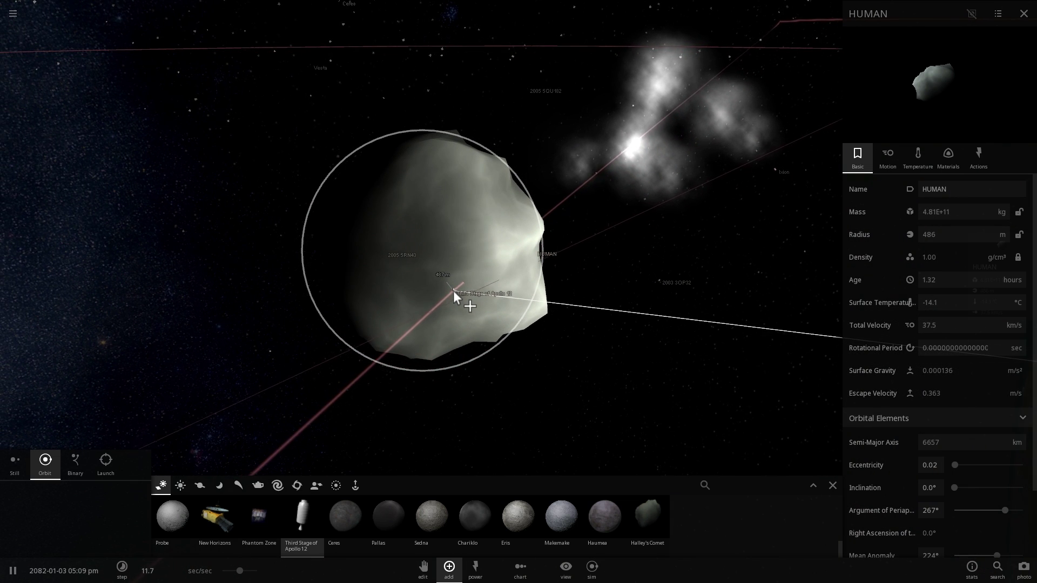
{"action": "key", "text": "space"}
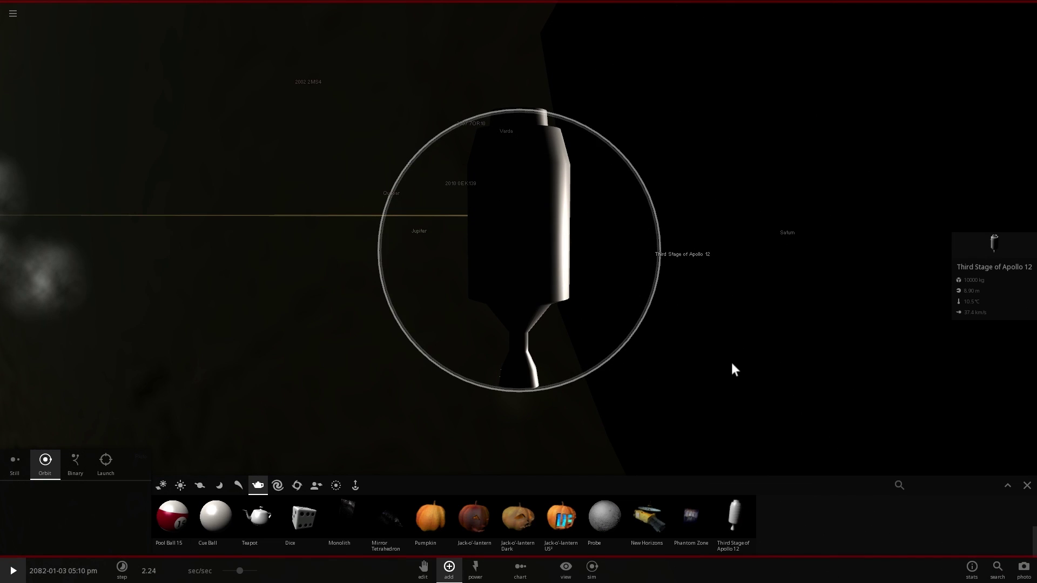
{"action": "key", "text": "space"}
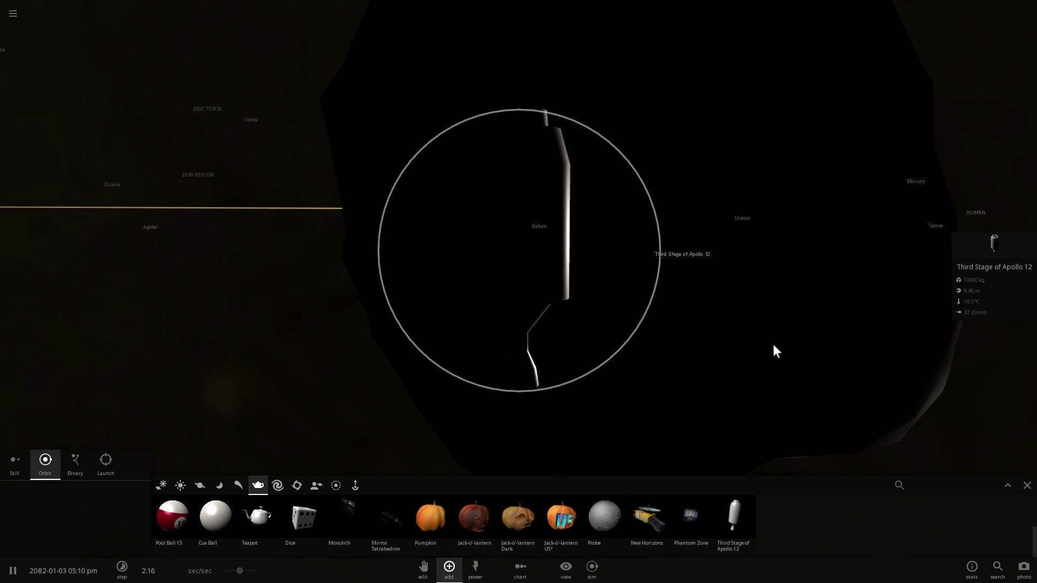
- Compare the Apollo 12 stage with the HUMAN body behind it, and select the HUMAN body to show its properties
{"action": "scroll", "coordinate": [773, 345], "scroll_direction": "down", "scroll_amount": 3}
{"action": "left_click_drag", "start_coordinate": [736, 329], "coordinate": [693, 315]}
{"action": "scroll", "coordinate": [693, 316], "scroll_direction": "down", "scroll_amount": 3}
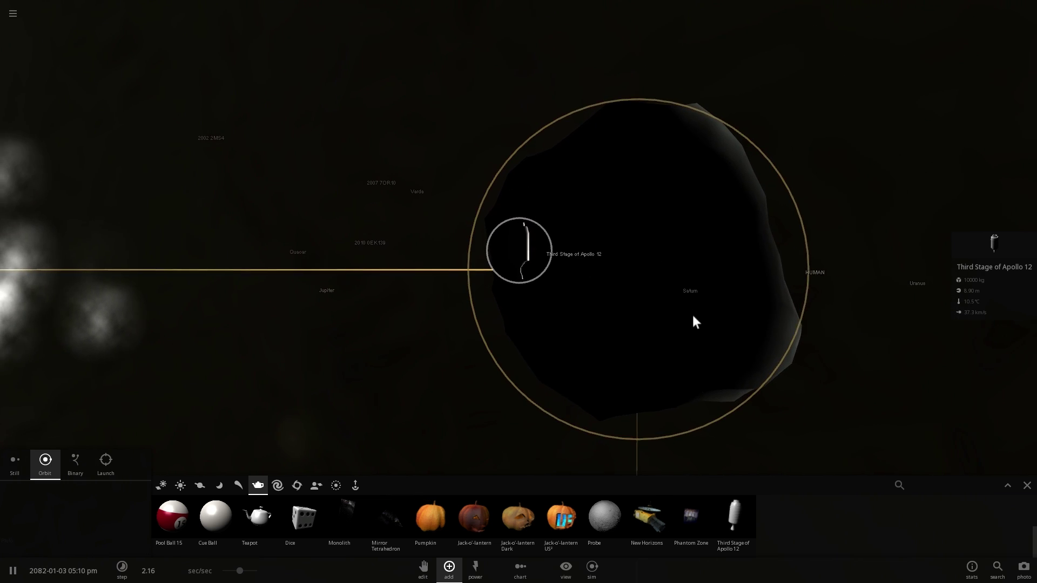
{"action": "left_click_drag", "start_coordinate": [694, 319], "coordinate": [696, 331]}
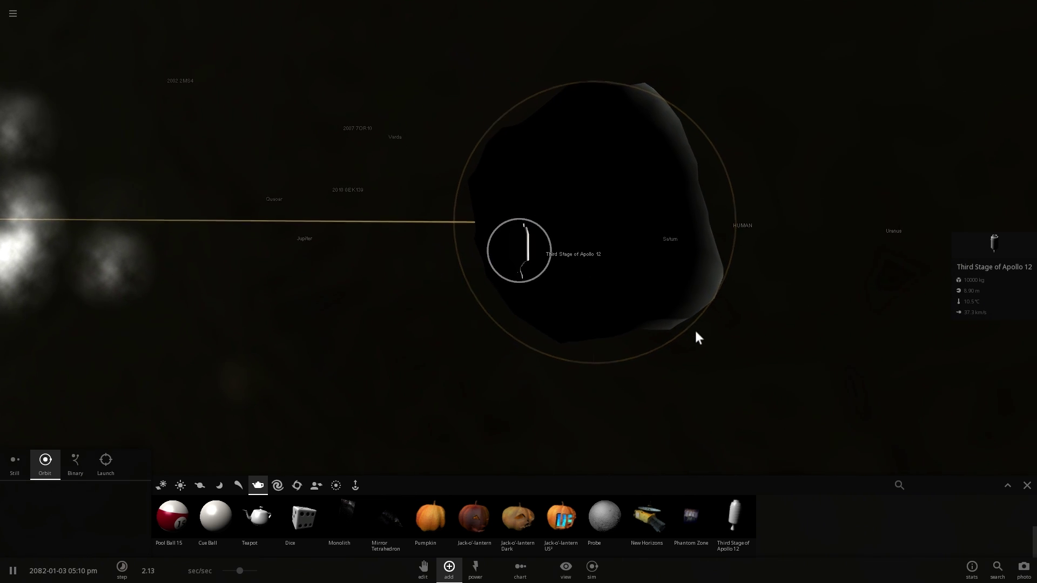
{"action": "left_click", "coordinate": [624, 246]}
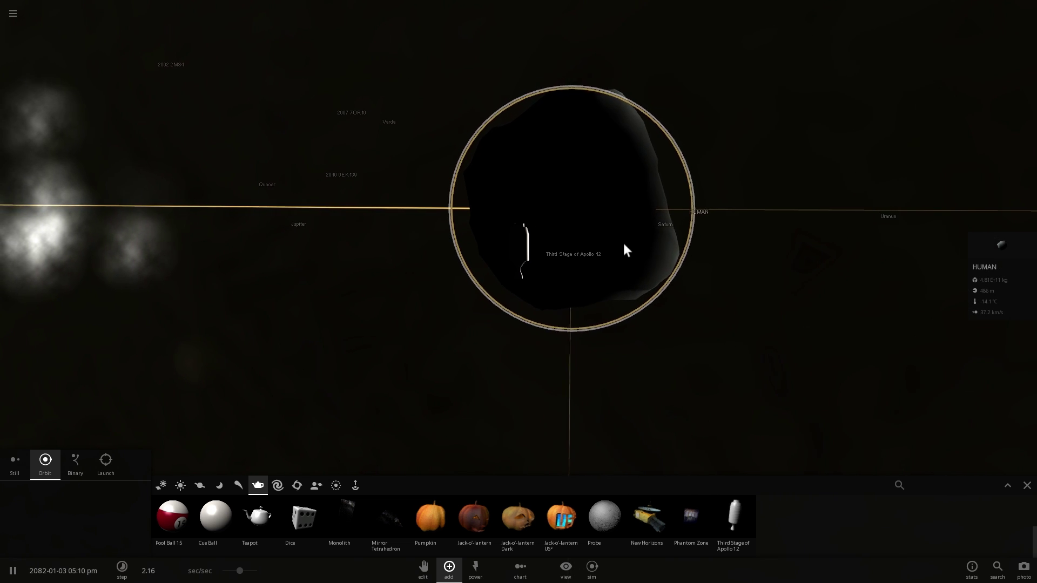
{"action": "left_click_drag", "start_coordinate": [794, 335], "coordinate": [779, 329]}
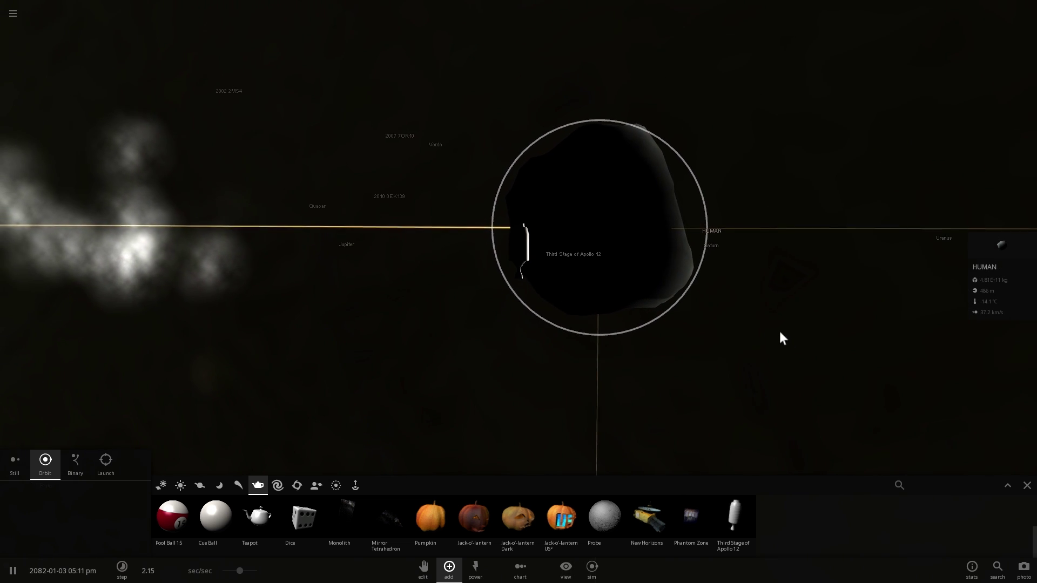
{"action": "left_click", "coordinate": [675, 300]}
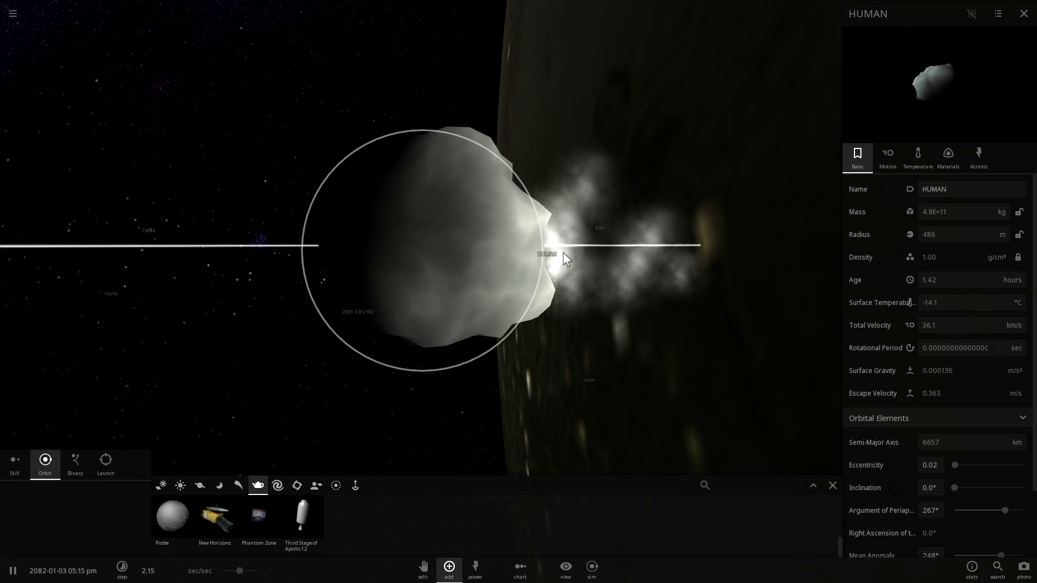
- Inspect the HUMAN body and its surrounding clouds near Earth's night side at different distances
{"action": "left_click_drag", "start_coordinate": [563, 252], "coordinate": [548, 250]}
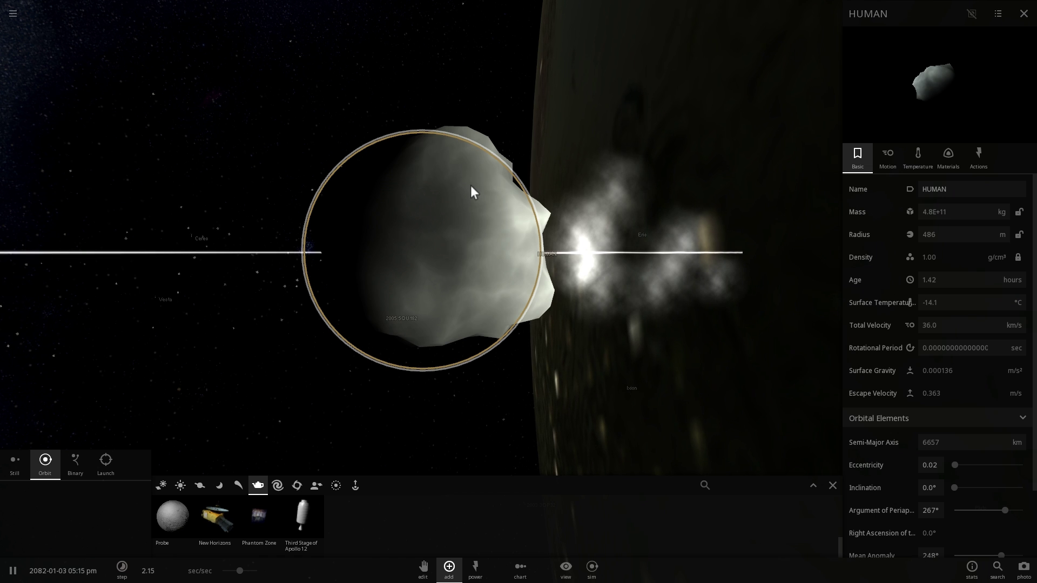
{"action": "left_click_drag", "start_coordinate": [459, 193], "coordinate": [474, 217]}
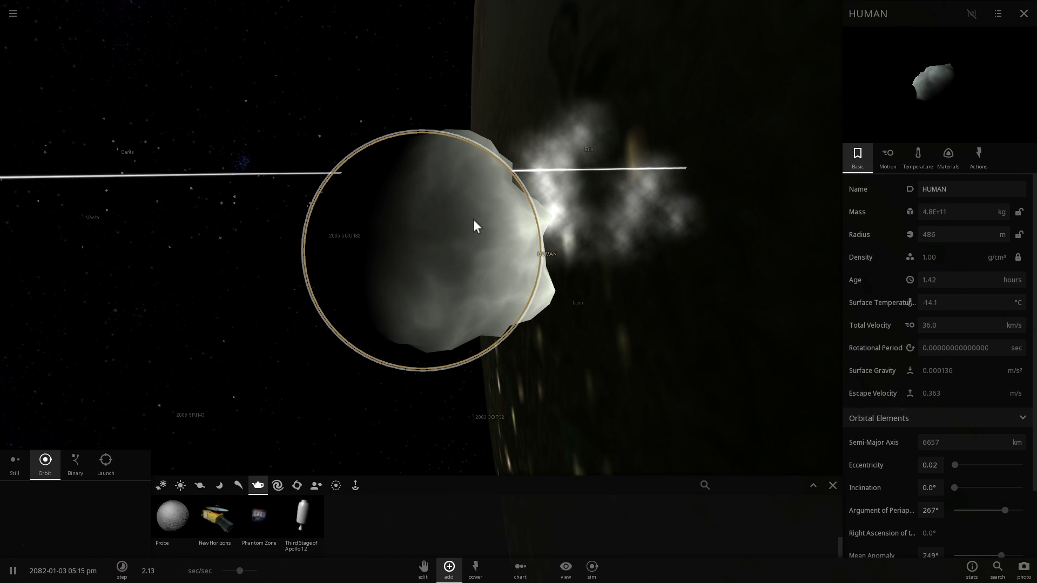
{"action": "scroll", "coordinate": [458, 210], "scroll_direction": "down", "scroll_amount": 3}
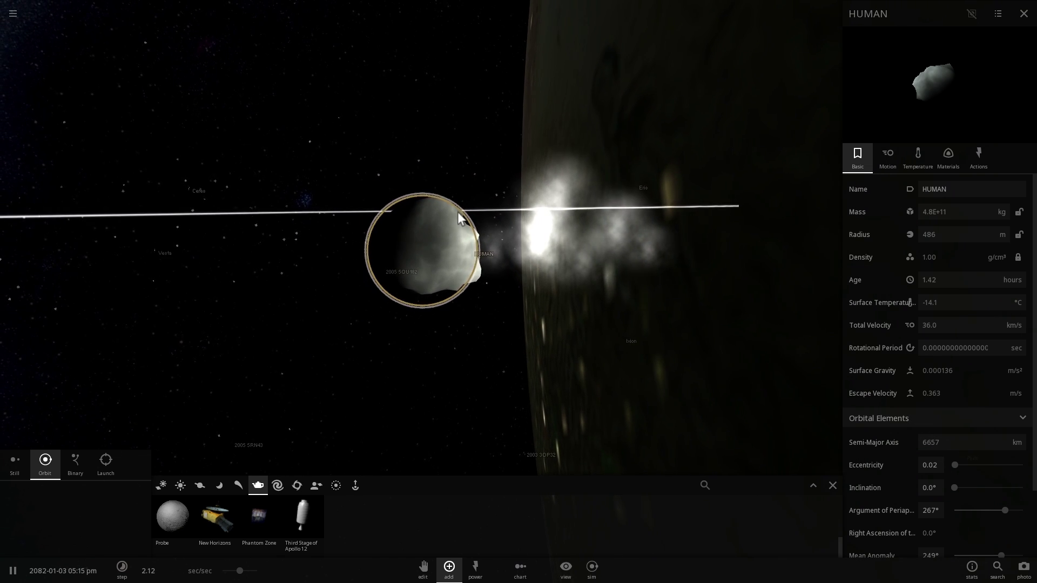
{"action": "scroll", "coordinate": [456, 220], "scroll_direction": "up", "scroll_amount": 3}
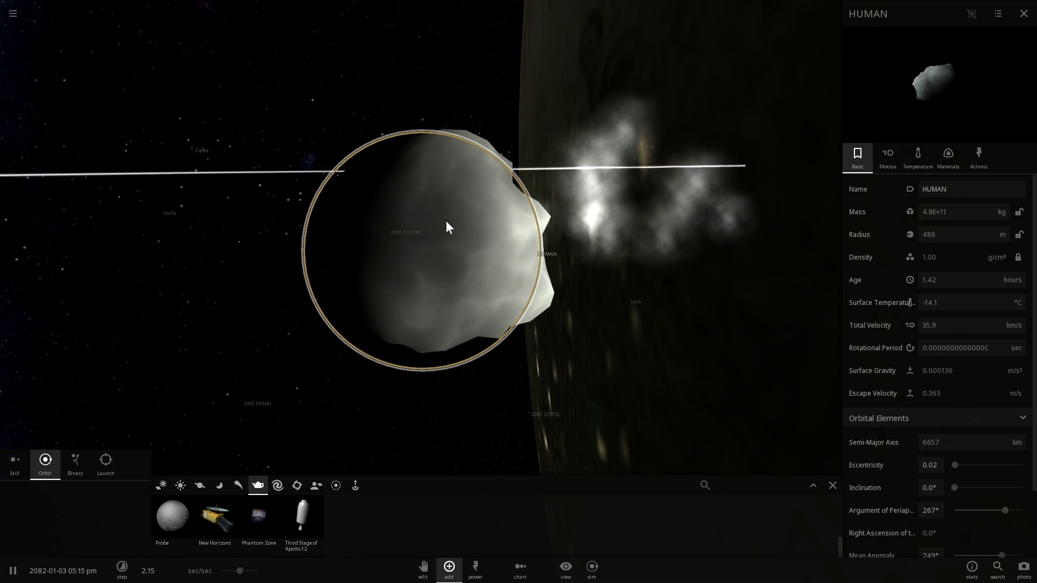
{"action": "scroll", "coordinate": [451, 228], "scroll_direction": "down", "scroll_amount": 3}
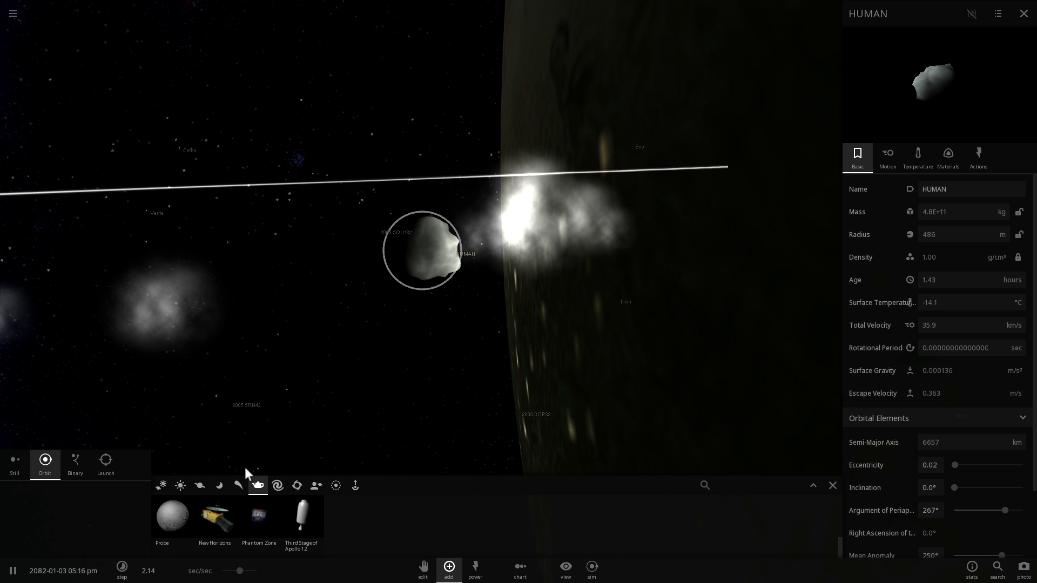
{"action": "left_click_drag", "start_coordinate": [351, 341], "coordinate": [370, 354]}
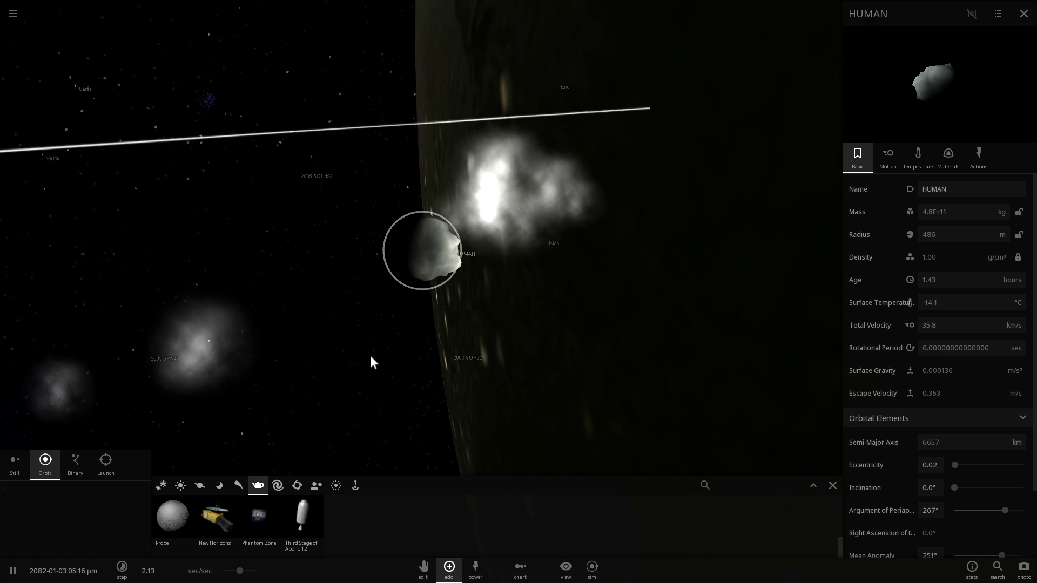
{"action": "scroll", "coordinate": [370, 357], "scroll_direction": "up", "scroll_amount": 2}
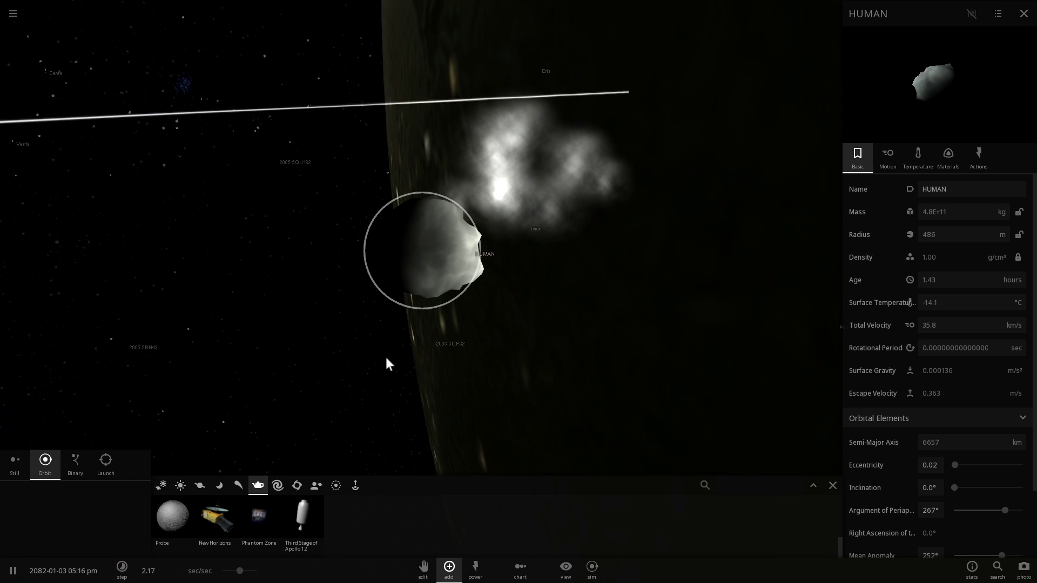
- Select the HUMAN body and the CATTLE body in turn to compare their properties, and view CATTLE at different distances
{"action": "scroll", "coordinate": [390, 358], "scroll_direction": "up", "scroll_amount": 3}
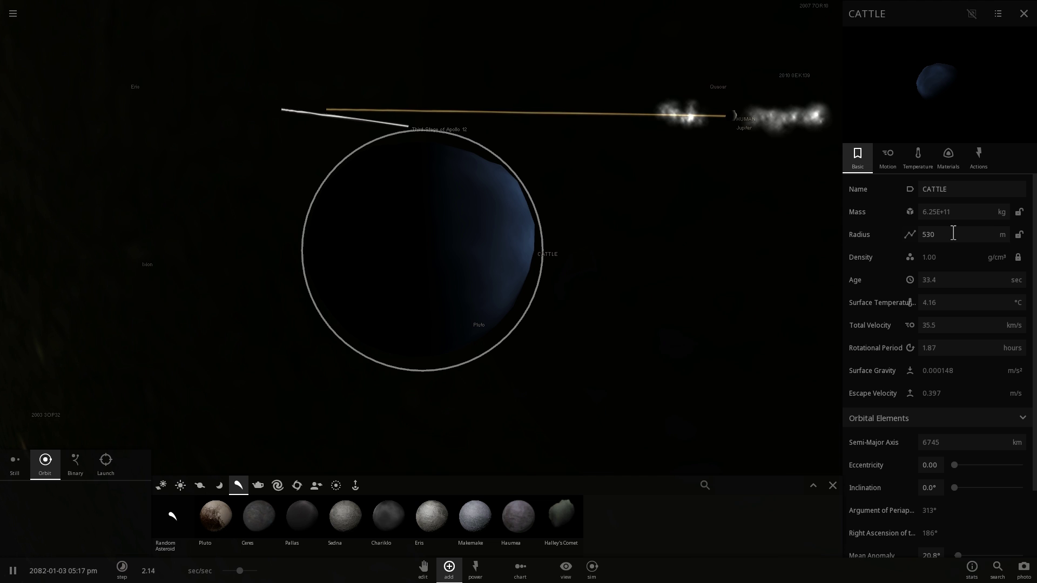
{"action": "left_click", "coordinate": [736, 116]}
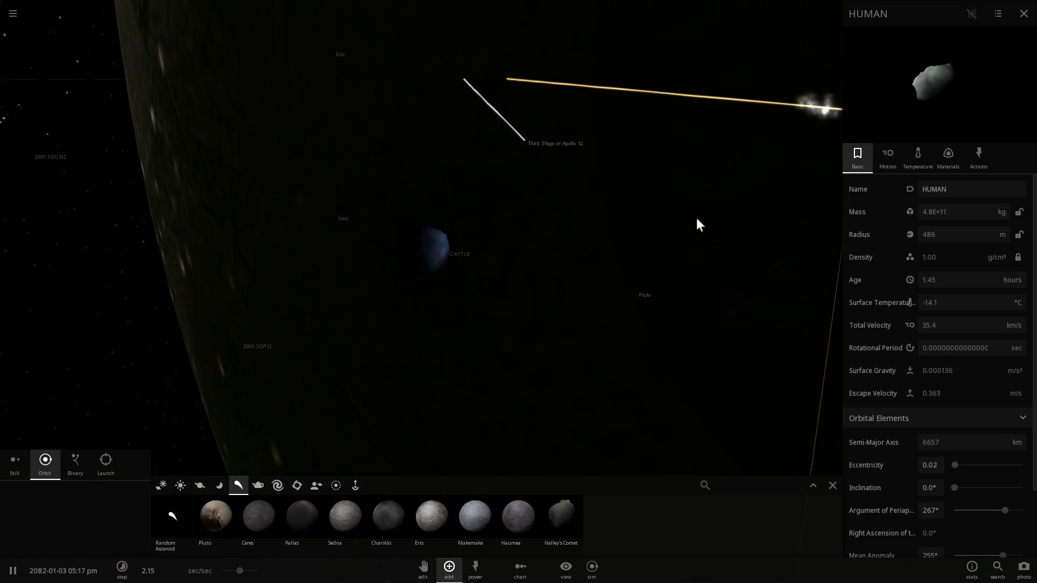
{"action": "left_click", "coordinate": [413, 256]}
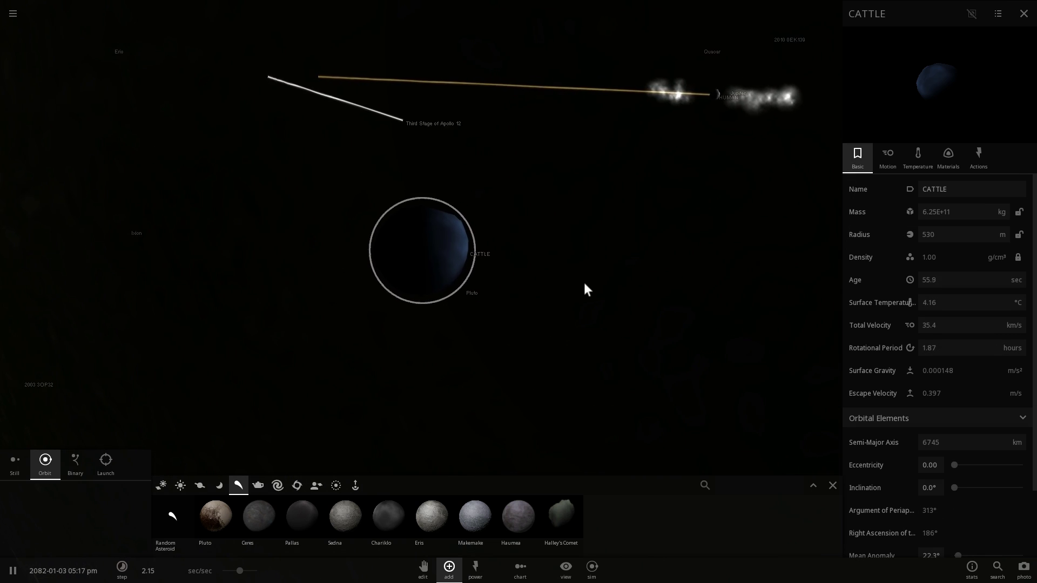
{"action": "scroll", "coordinate": [585, 283], "scroll_direction": "up", "scroll_amount": 3}
{"action": "right_click_drag", "start_coordinate": [579, 281], "coordinate": [596, 260]}
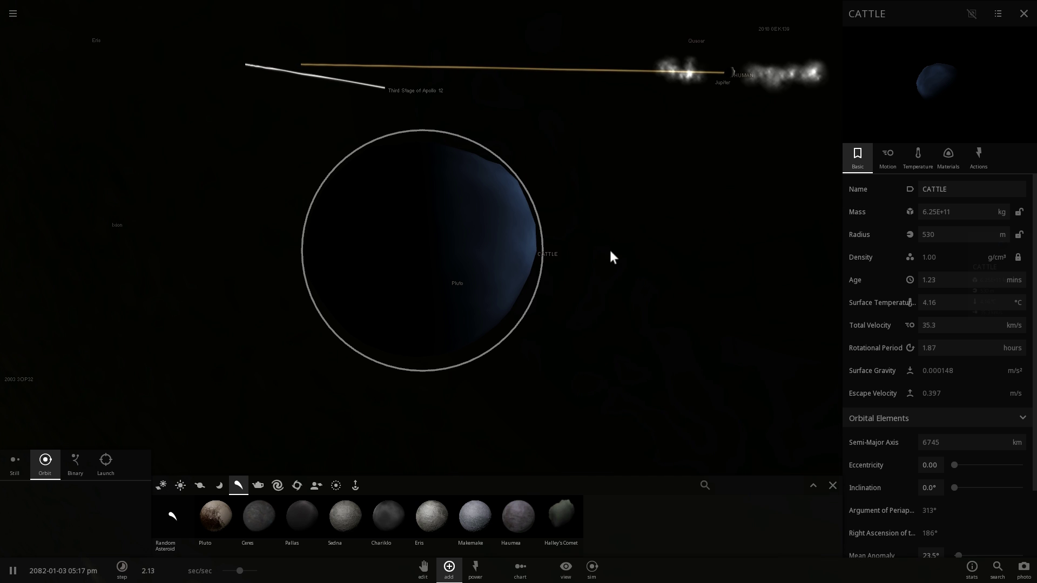
{"action": "scroll", "coordinate": [610, 251], "scroll_direction": "down", "scroll_amount": 2}
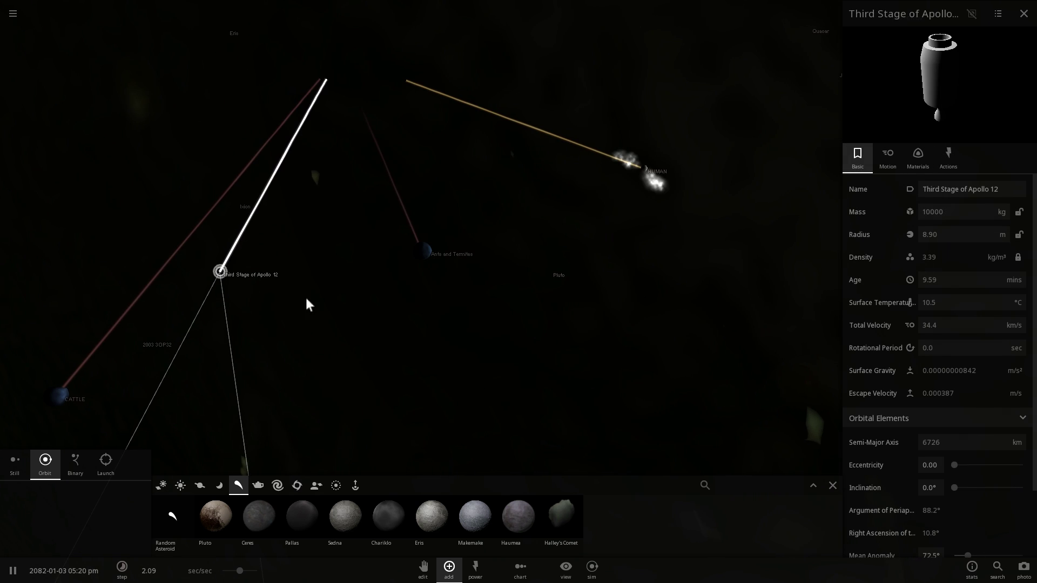
- Focus on the Ants and Termites body and inspect its surface and properties near the HUMAN body's orbit path
{"action": "double_click", "coordinate": [424, 260]}
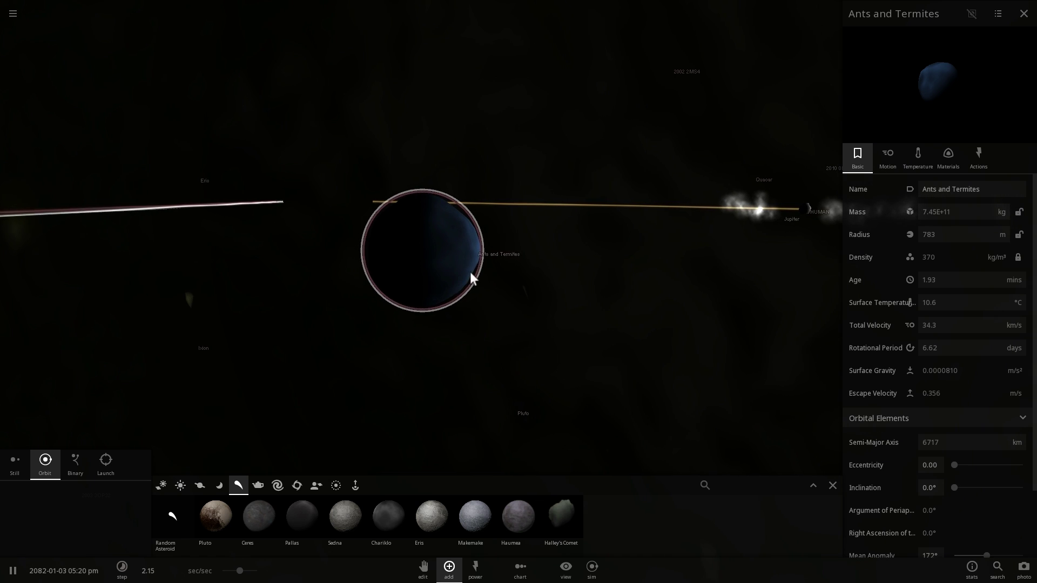
{"action": "right_click_drag", "start_coordinate": [478, 271], "coordinate": [550, 271]}
{"action": "scroll", "coordinate": [494, 295], "scroll_direction": "up", "scroll_amount": 2}
{"action": "scroll", "coordinate": [502, 309], "scroll_direction": "up", "scroll_amount": 3}
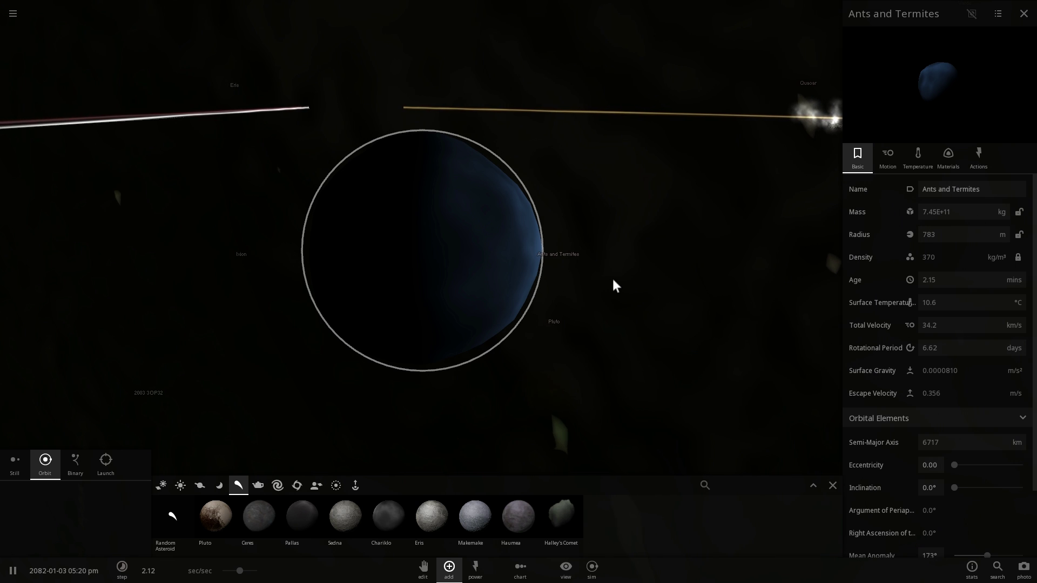
{"action": "scroll", "coordinate": [613, 278], "scroll_direction": "down", "scroll_amount": 3}
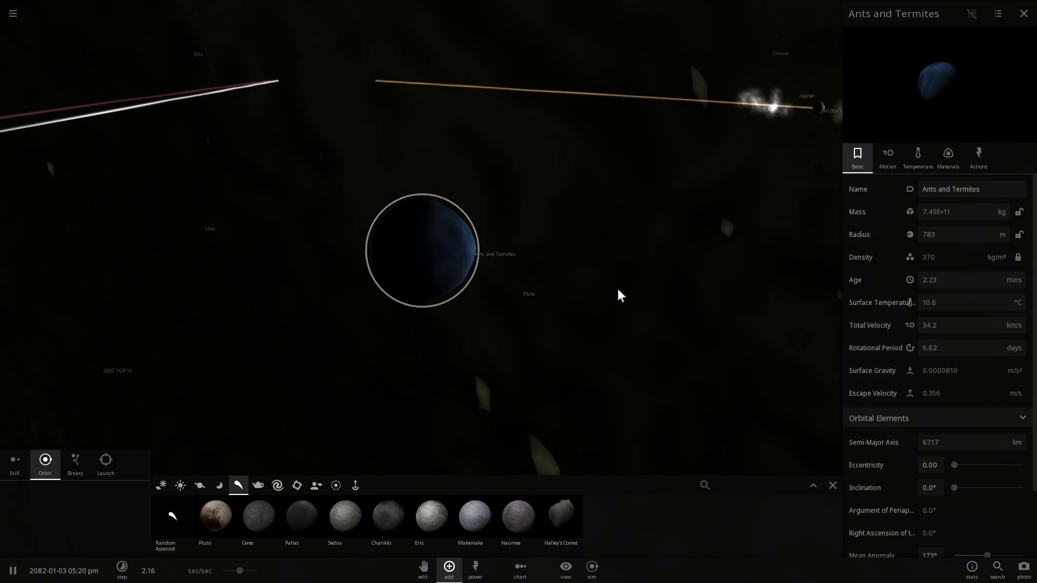
{"action": "scroll", "coordinate": [598, 277], "scroll_direction": "up", "scroll_amount": 3}
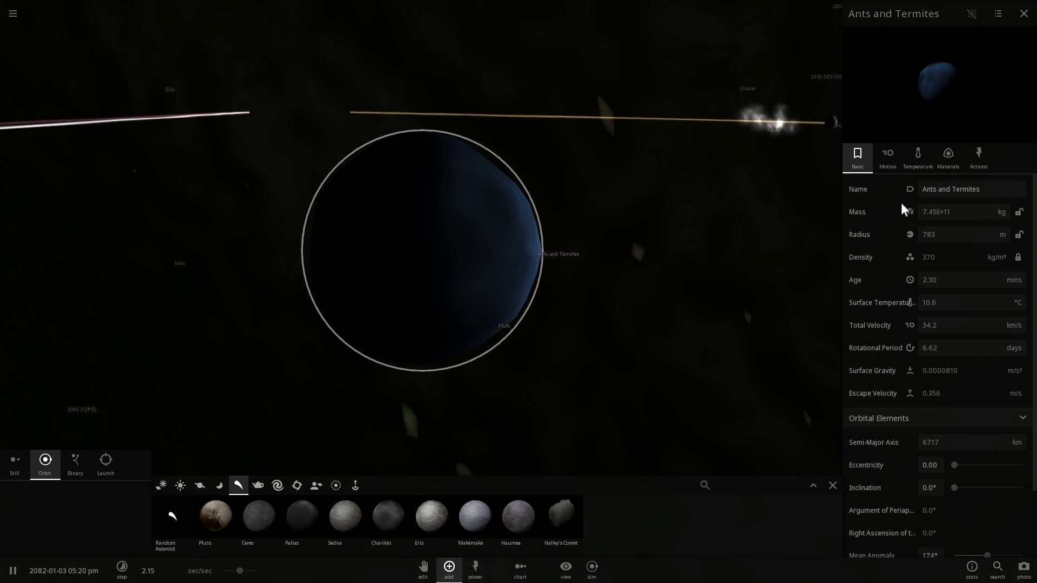
{"action": "scroll", "coordinate": [750, 215], "scroll_direction": "down", "scroll_amount": 2}
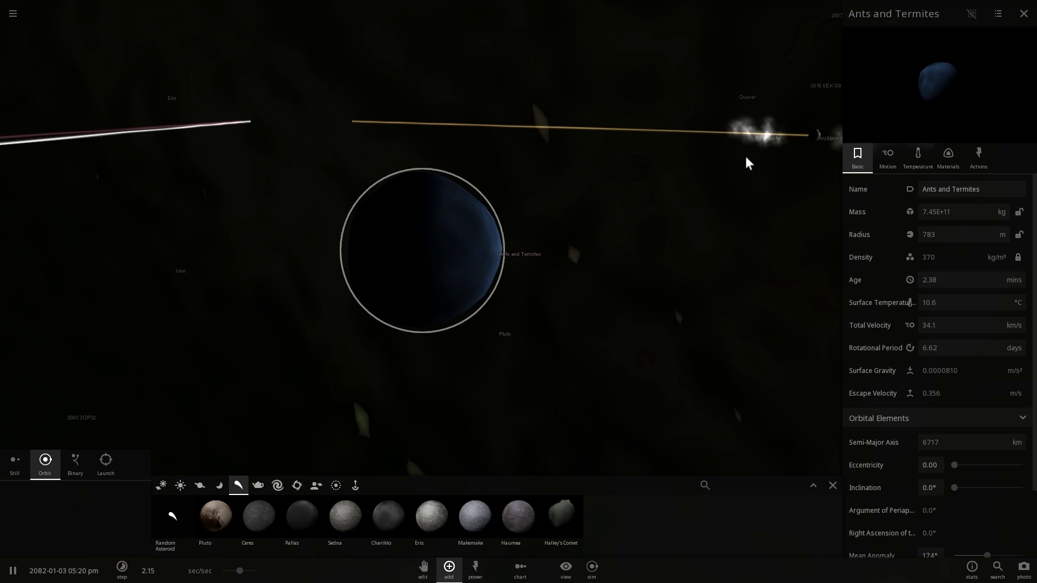
{"action": "right_click_drag", "start_coordinate": [745, 158], "coordinate": [767, 168]}
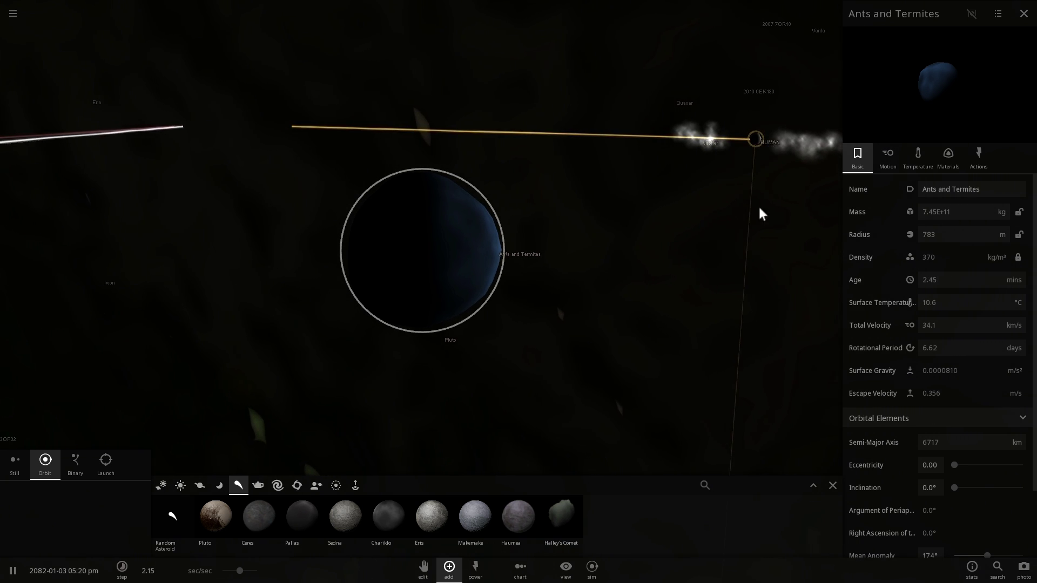
{"action": "scroll", "coordinate": [661, 273], "scroll_direction": "down", "scroll_amount": 2}
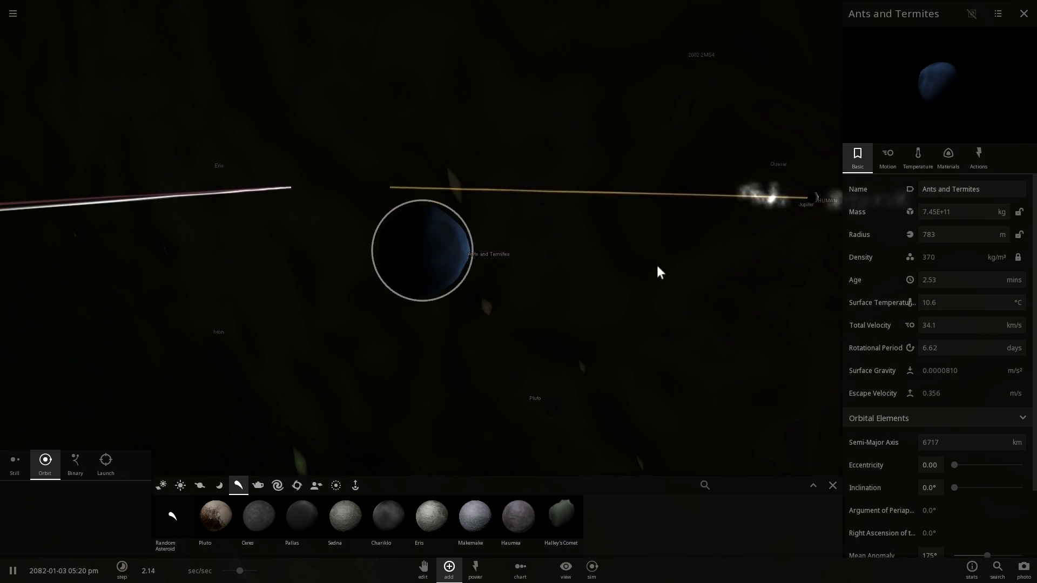
{"action": "scroll", "coordinate": [653, 265], "scroll_direction": "down", "scroll_amount": 3}
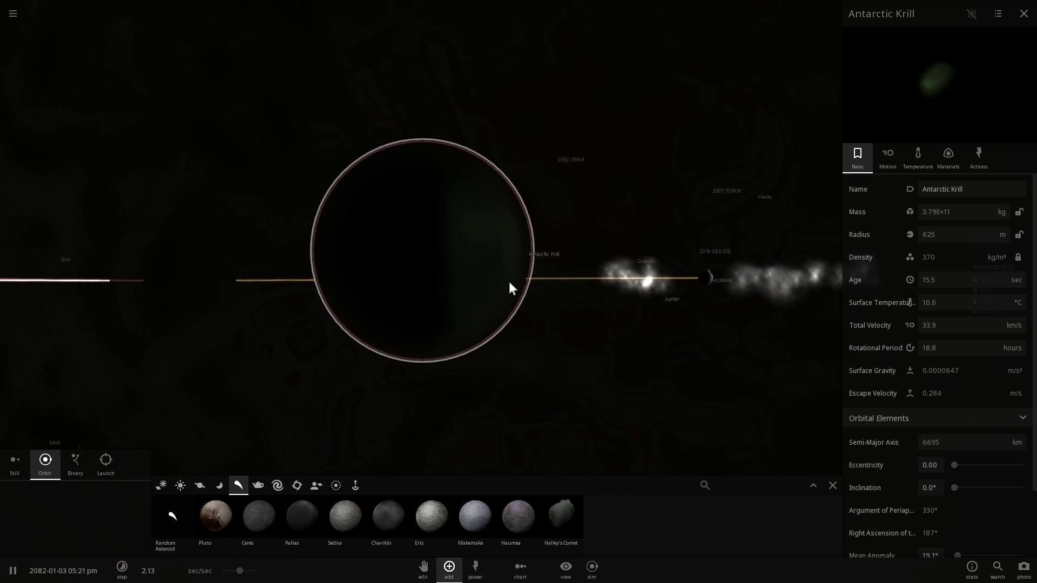
- Inspect the green Antarctic Krill body from several sides, both close up and from farther away
{"action": "scroll", "coordinate": [509, 281], "scroll_direction": "down", "scroll_amount": 3}
{"action": "left_click_drag", "start_coordinate": [510, 283], "coordinate": [449, 272]}
{"action": "left_click_drag", "start_coordinate": [387, 281], "coordinate": [510, 287]}
{"action": "scroll", "coordinate": [414, 293], "scroll_direction": "up", "scroll_amount": 3}
{"action": "scroll", "coordinate": [509, 287], "scroll_direction": "down", "scroll_amount": 3}
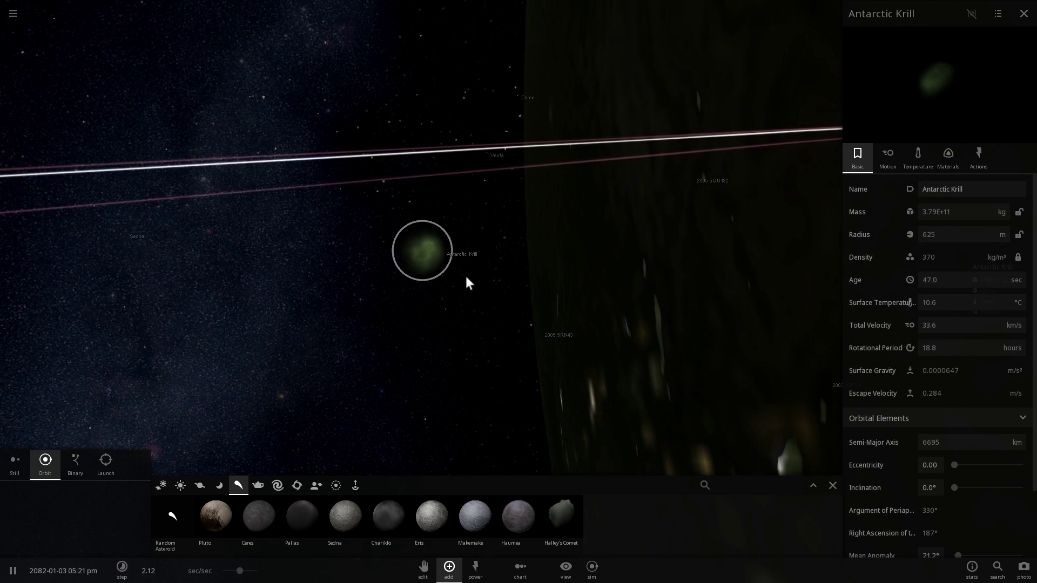
{"action": "scroll", "coordinate": [467, 278], "scroll_direction": "up", "scroll_amount": 5}
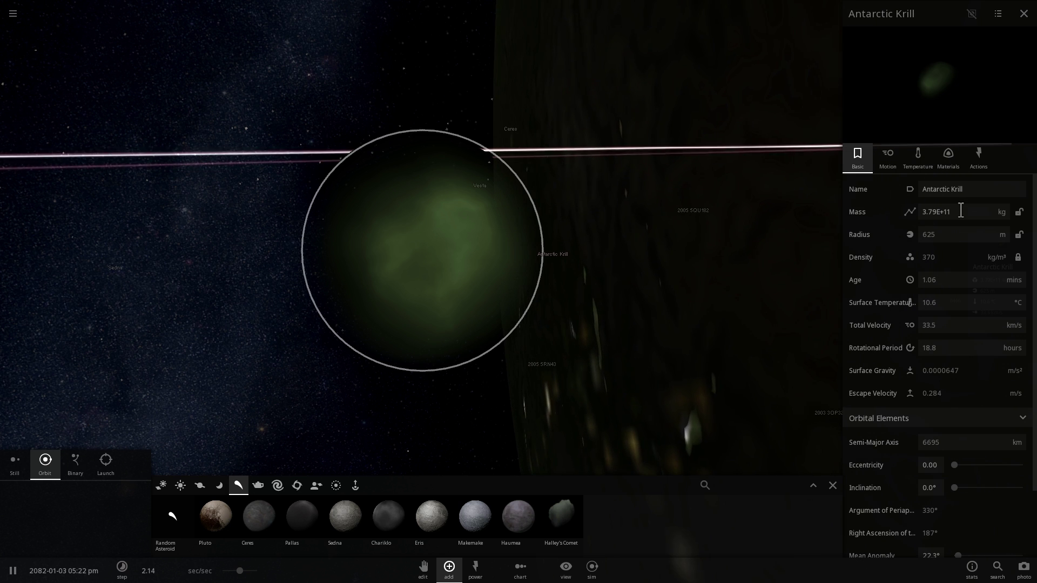
{"action": "left_click_drag", "start_coordinate": [670, 238], "coordinate": [408, 226]}
{"action": "scroll", "coordinate": [410, 228], "scroll_direction": "down", "scroll_amount": 2}
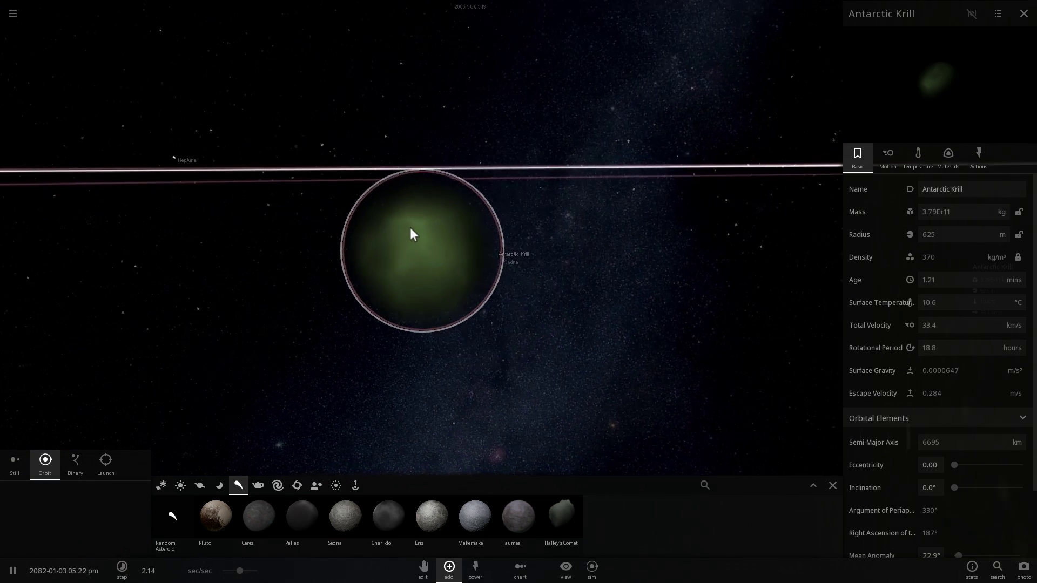
{"action": "scroll", "coordinate": [427, 228], "scroll_direction": "up", "scroll_amount": 3}
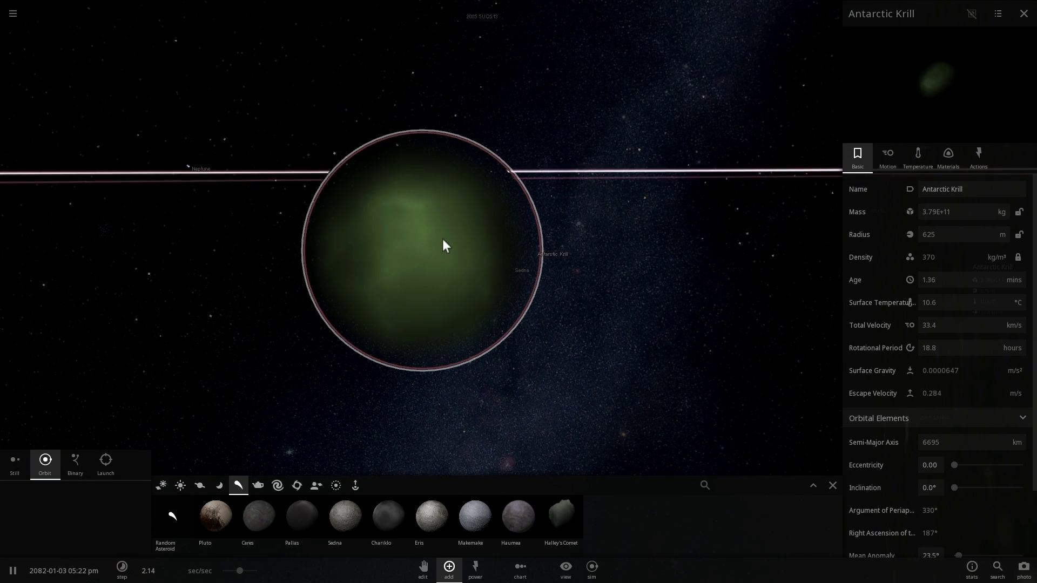
{"action": "left_click_drag", "start_coordinate": [442, 239], "coordinate": [482, 242]}
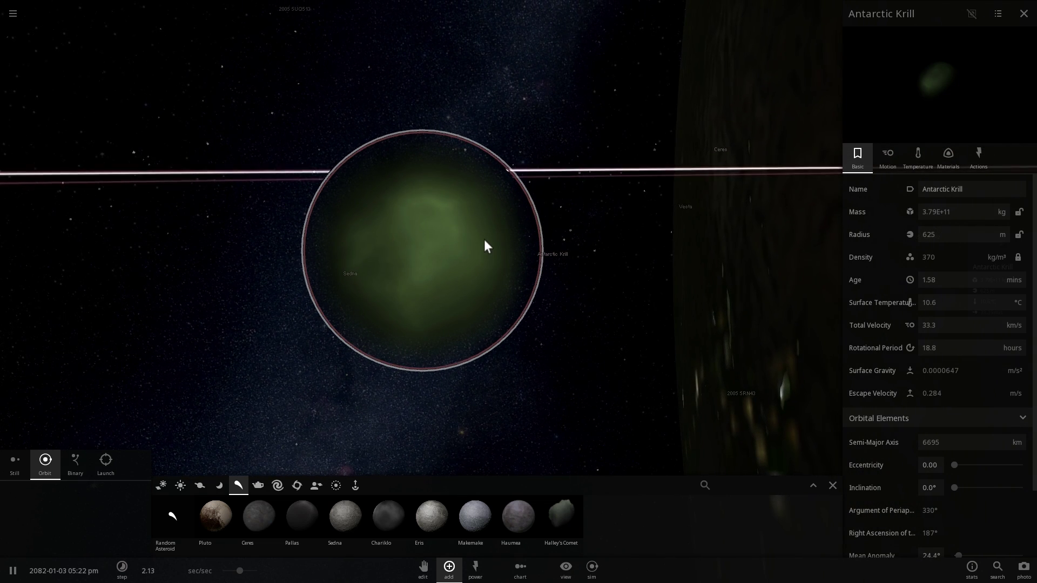
{"action": "left_click_drag", "start_coordinate": [485, 240], "coordinate": [498, 218]}
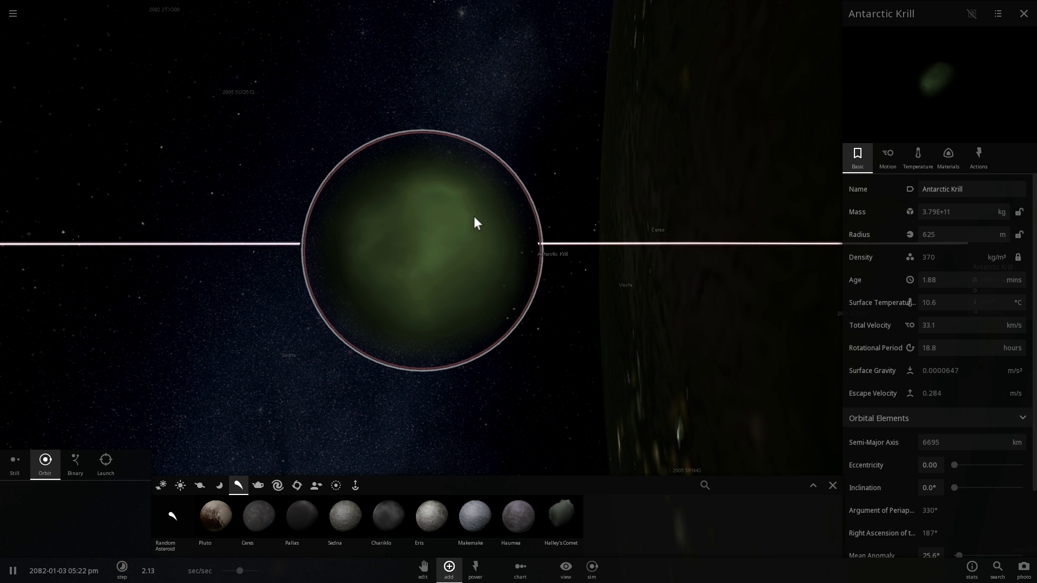
- Examine the Antarctic Krill body against Earth's edge and in line with the orbit paths of the other bodies
{"action": "scroll", "coordinate": [506, 223], "scroll_direction": "down", "scroll_amount": 3}
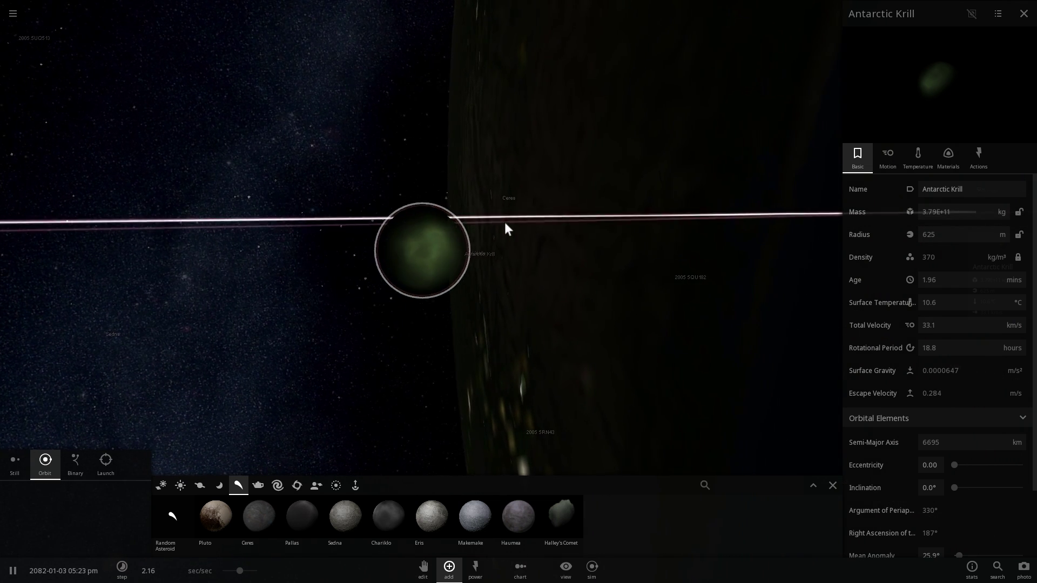
{"action": "right_click_drag", "start_coordinate": [484, 238], "coordinate": [483, 221]}
{"action": "scroll", "coordinate": [464, 266], "scroll_direction": "up", "scroll_amount": 3}
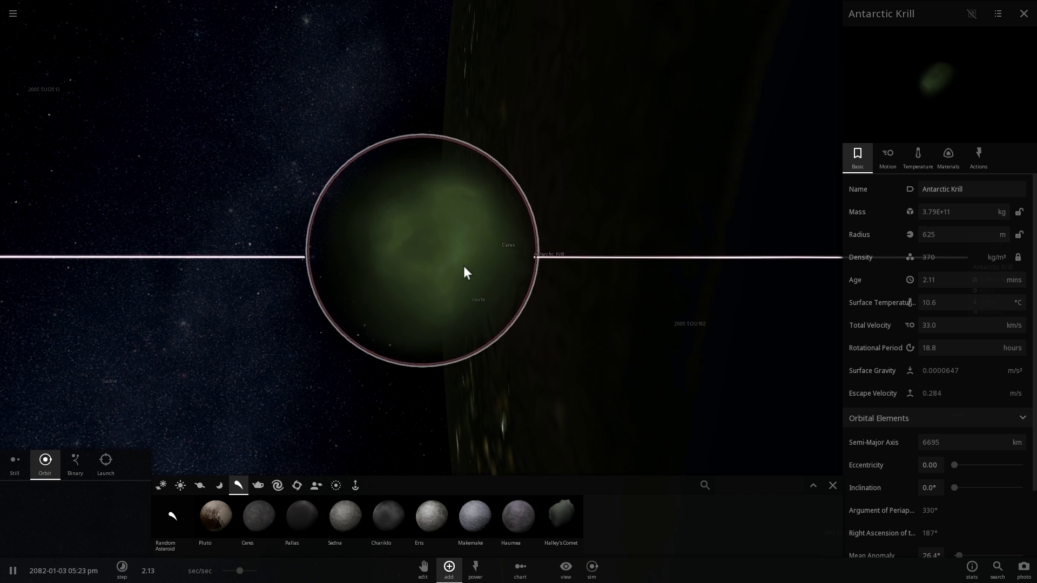
{"action": "right_click_drag", "start_coordinate": [445, 259], "coordinate": [472, 258]}
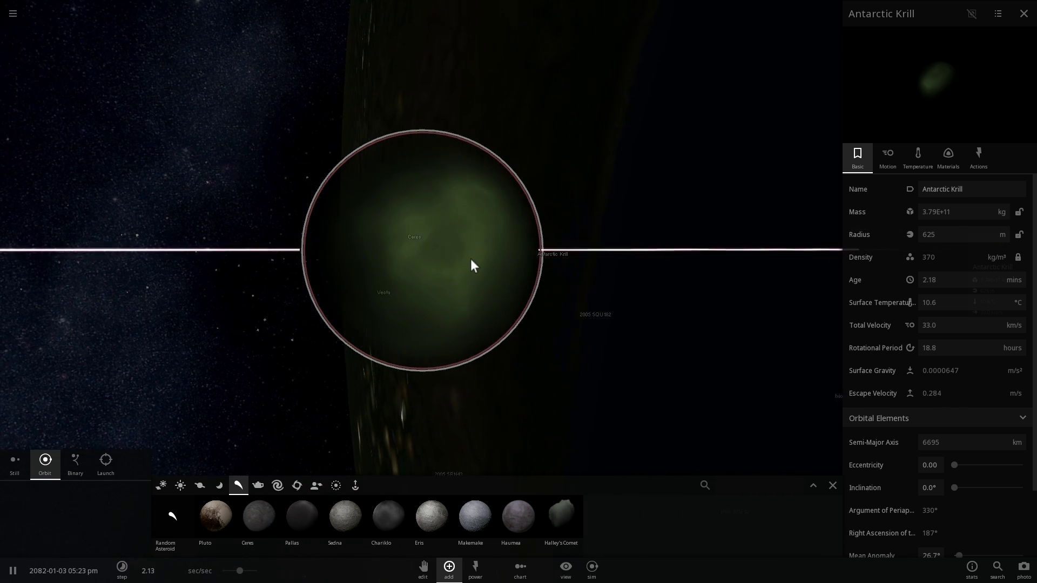
{"action": "left_click_drag", "start_coordinate": [472, 260], "coordinate": [387, 255]}
{"action": "scroll", "coordinate": [449, 246], "scroll_direction": "down", "scroll_amount": 5}
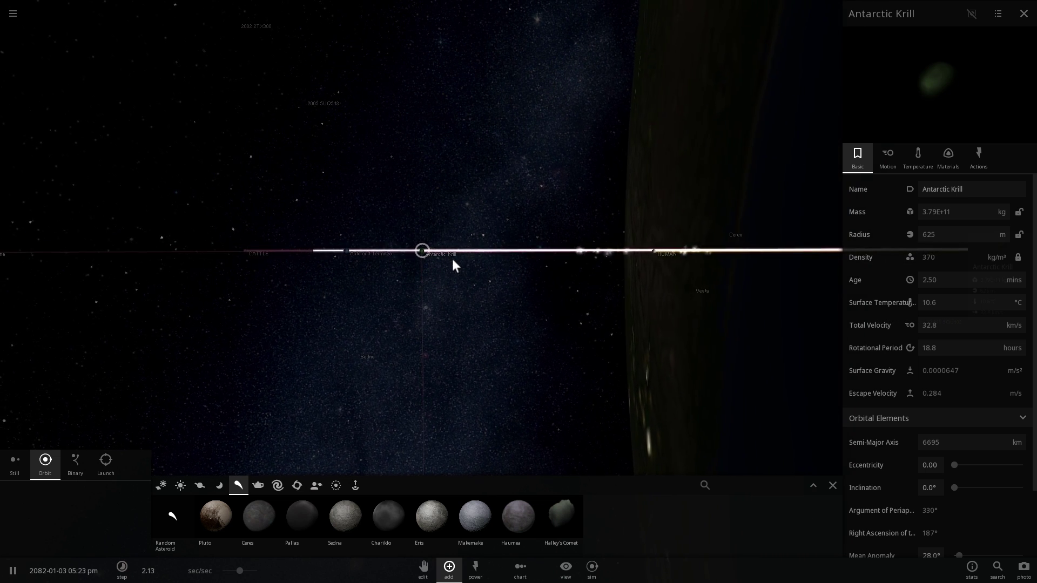
{"action": "left_click_drag", "start_coordinate": [453, 260], "coordinate": [468, 280]}
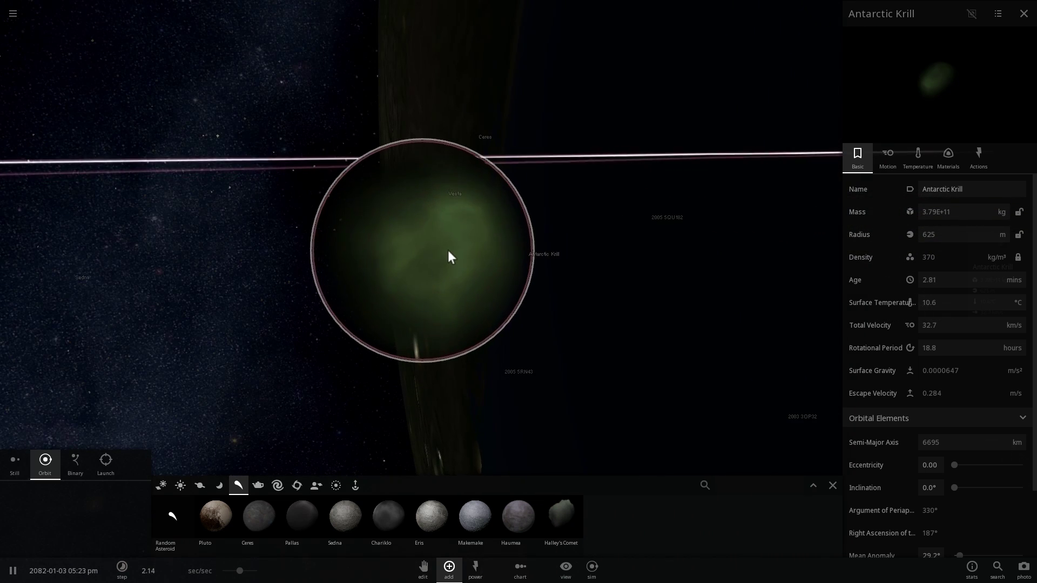
{"action": "left_click_drag", "start_coordinate": [448, 250], "coordinate": [439, 232]}
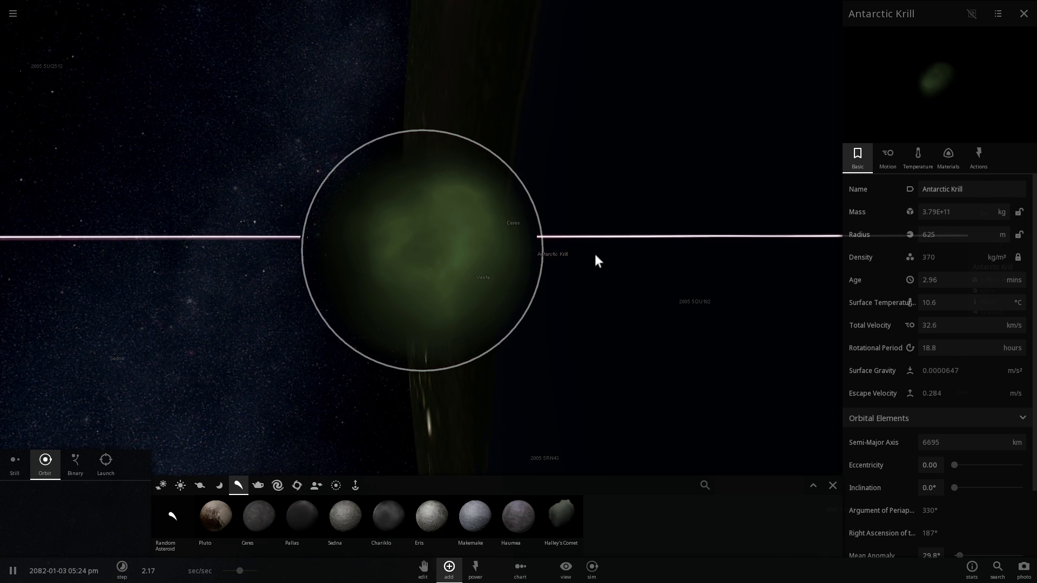
- Compare the Antarctic Krill body's orbit position with CATTLE, Ants and Termites, the Apollo 12 stage and the HUMAN body
{"action": "scroll", "coordinate": [579, 264], "scroll_direction": "down", "scroll_amount": 5}
{"action": "left_click_drag", "start_coordinate": [579, 264], "coordinate": [566, 250]}
{"action": "scroll", "coordinate": [567, 251], "scroll_direction": "down", "scroll_amount": 2}
{"action": "left_click_drag", "start_coordinate": [521, 290], "coordinate": [525, 298]}
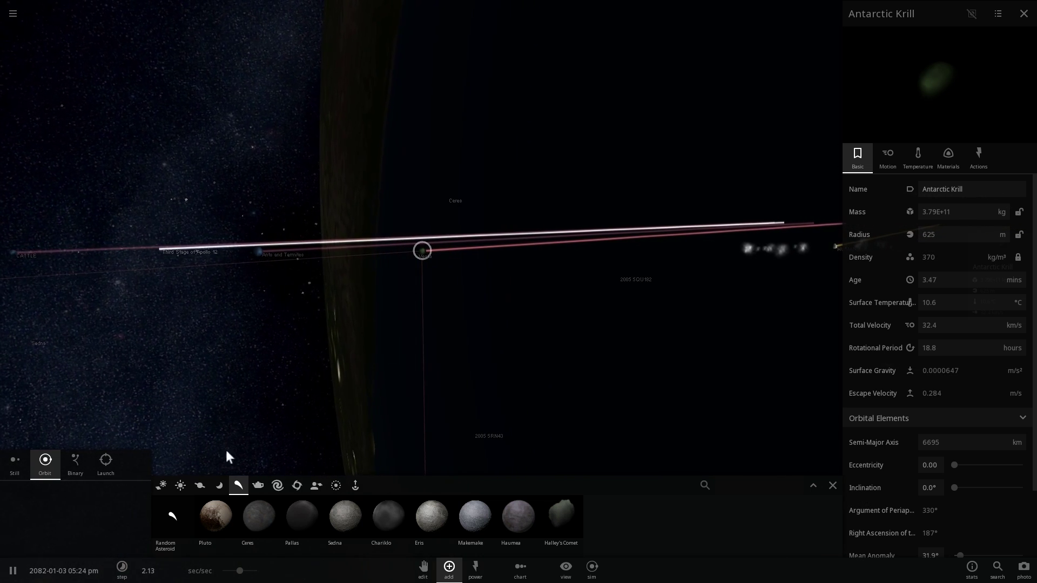
{"action": "left_click_drag", "start_coordinate": [302, 357], "coordinate": [322, 363]}
{"action": "scroll", "coordinate": [342, 300], "scroll_direction": "up", "scroll_amount": 3}
{"action": "left_click_drag", "start_coordinate": [343, 301], "coordinate": [393, 290]}
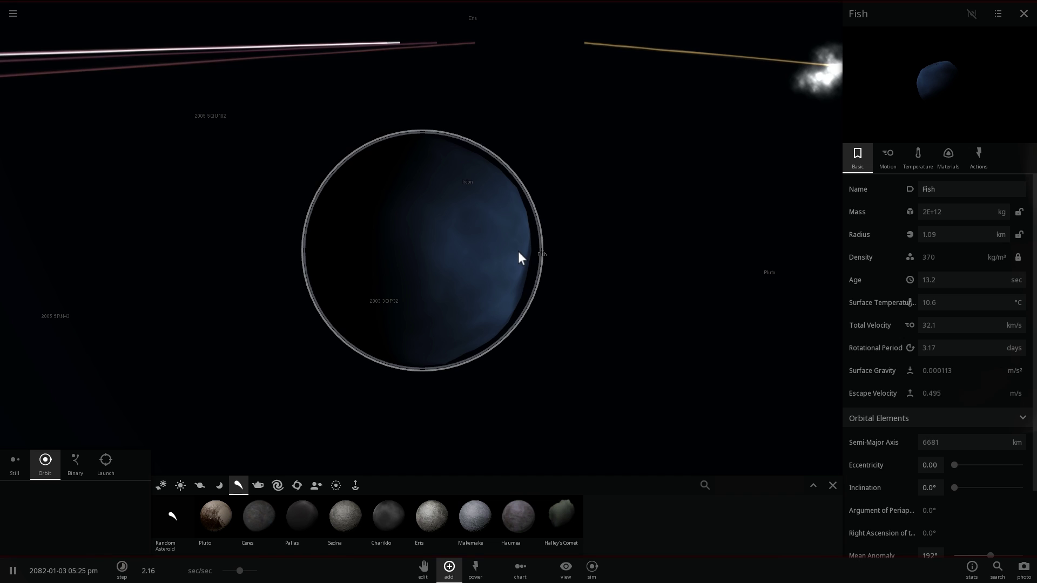
- Inspect the Fish body's surface from different angles and distances, with the HUMAN body and Earth behind it
{"action": "scroll", "coordinate": [528, 267], "scroll_direction": "down", "scroll_amount": 3}
{"action": "left_click_drag", "start_coordinate": [530, 270], "coordinate": [511, 262]}
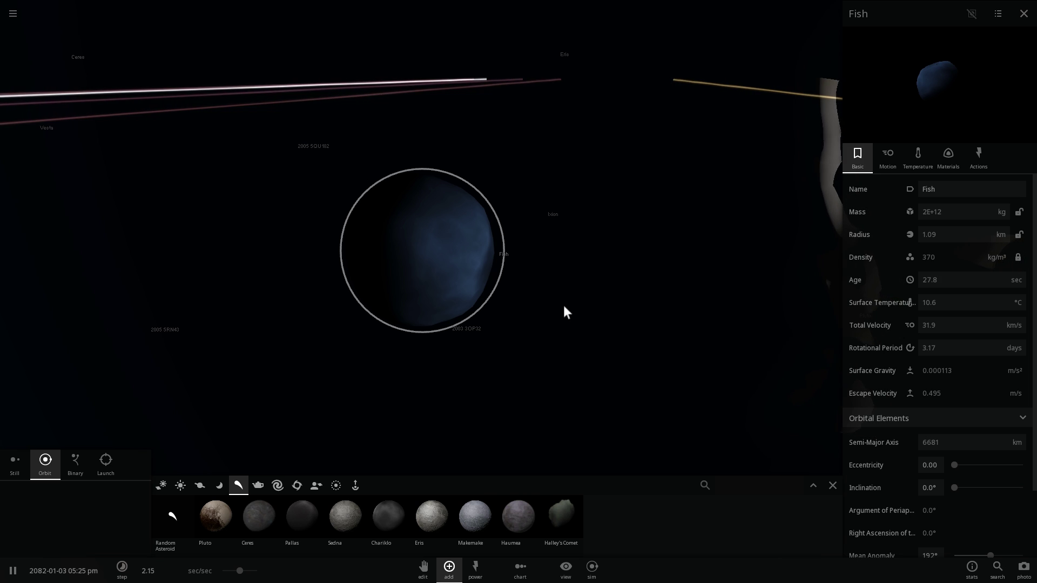
{"action": "scroll", "coordinate": [583, 308], "scroll_direction": "down", "scroll_amount": 3}
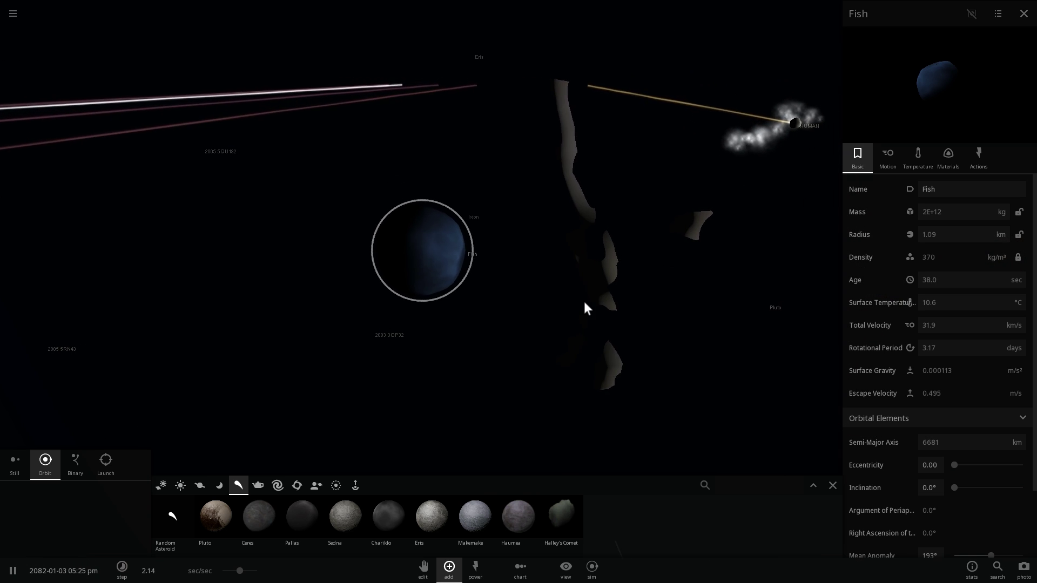
{"action": "right_click_drag", "start_coordinate": [576, 304], "coordinate": [490, 320]}
{"action": "scroll", "coordinate": [467, 275], "scroll_direction": "down", "scroll_amount": 4}
{"action": "scroll", "coordinate": [474, 254], "scroll_direction": "up", "scroll_amount": 5}
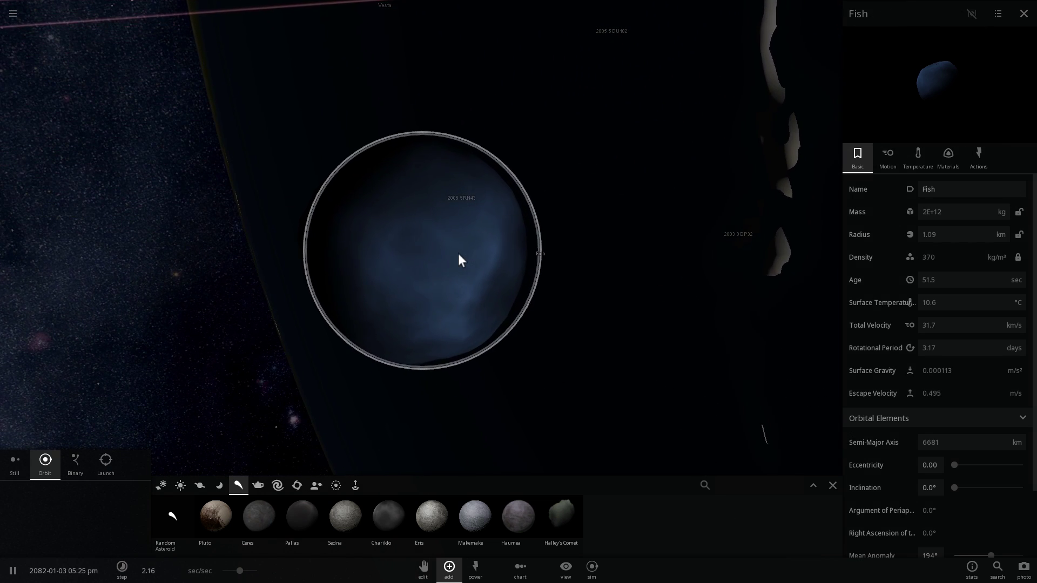
{"action": "right_click_drag", "start_coordinate": [480, 267], "coordinate": [426, 266]}
{"action": "scroll", "coordinate": [453, 274], "scroll_direction": "down", "scroll_amount": 3}
{"action": "scroll", "coordinate": [425, 266], "scroll_direction": "up", "scroll_amount": 2}
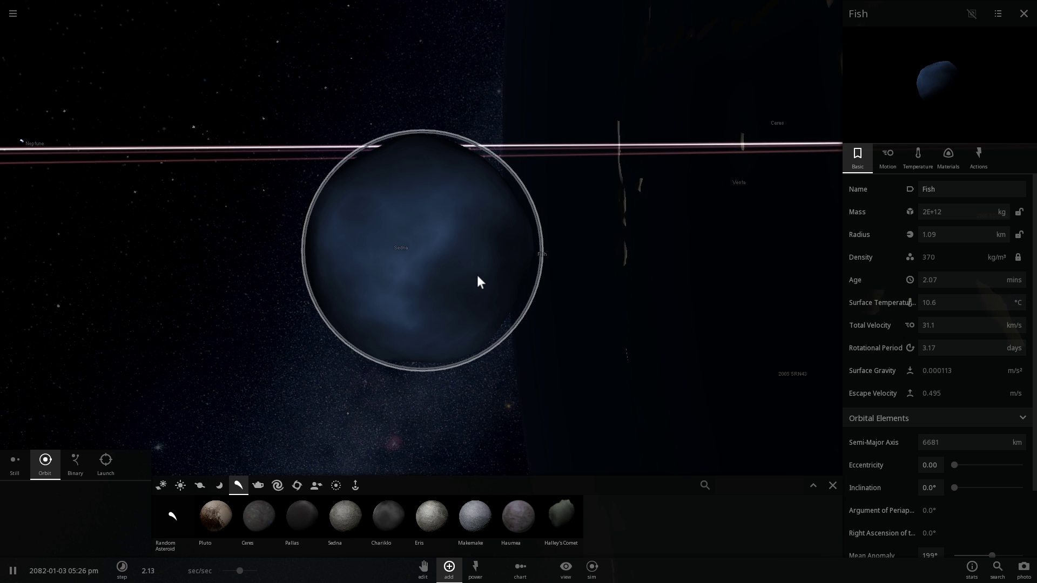
- Compare the Fish body with the Antarctic Krill, Ants and Termites and Apollo 12 stage, and view it against Earth's surface
{"action": "mouse_move", "coordinate": [478, 274]}
{"action": "right_mouse_down"}
{"action": "mouse_move", "coordinate": [467, 264]}
{"action": "mouse_move", "coordinate": [472, 277]}
{"action": "mouse_move", "coordinate": [495, 277]}
{"action": "mouse_move", "coordinate": [488, 259]}
{"action": "mouse_move", "coordinate": [493, 298]}
{"action": "mouse_move", "coordinate": [479, 290]}
{"action": "mouse_move", "coordinate": [489, 287]}
{"action": "mouse_move", "coordinate": [484, 271]}
{"action": "mouse_move", "coordinate": [472, 306]}
{"action": "mouse_move", "coordinate": [462, 283]}
{"action": "right_mouse_up"}
{"action": "scroll", "coordinate": [465, 265], "scroll_direction": "down", "scroll_amount": 2}
{"action": "scroll", "coordinate": [495, 277], "scroll_direction": "down", "scroll_amount": 3}
{"action": "scroll", "coordinate": [488, 258], "scroll_direction": "down", "scroll_amount": 3}
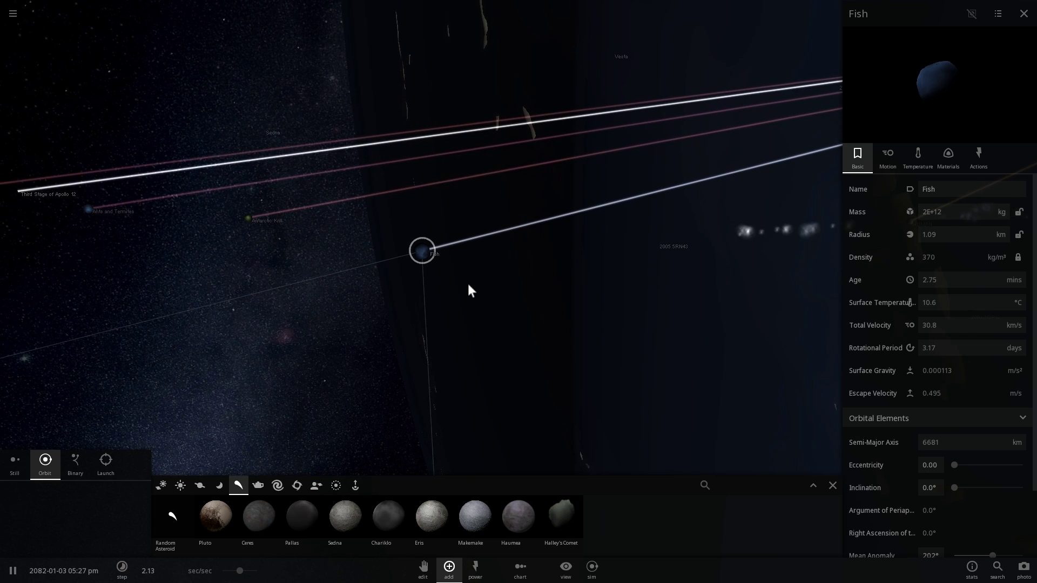
{"action": "right_click_drag", "start_coordinate": [468, 284], "coordinate": [480, 285]}
{"action": "scroll", "coordinate": [475, 282], "scroll_direction": "up", "scroll_amount": 2}
{"action": "scroll", "coordinate": [476, 282], "scroll_direction": "up", "scroll_amount": 3}
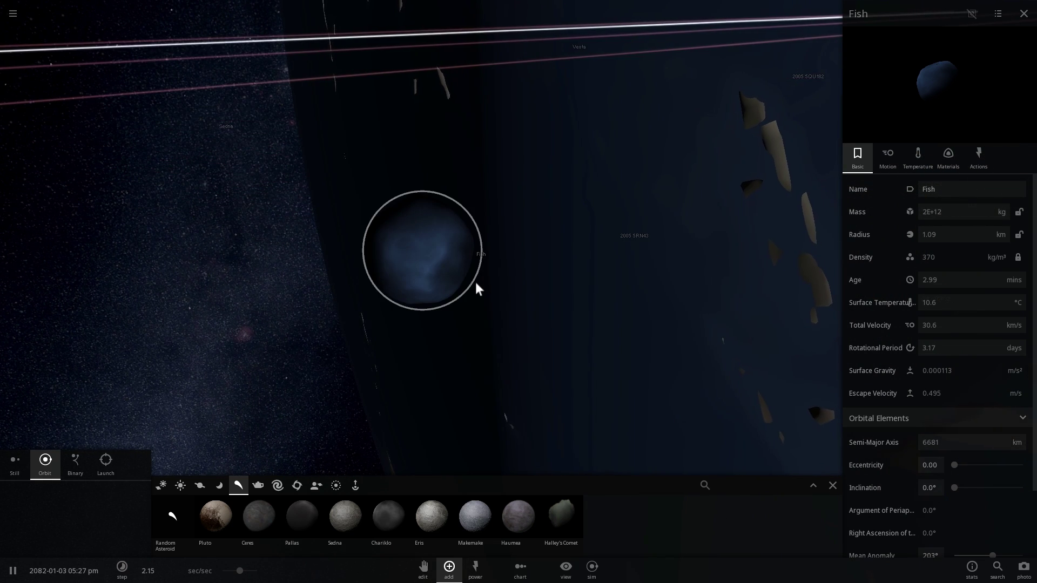
{"action": "right_click_drag", "start_coordinate": [476, 282], "coordinate": [473, 269]}
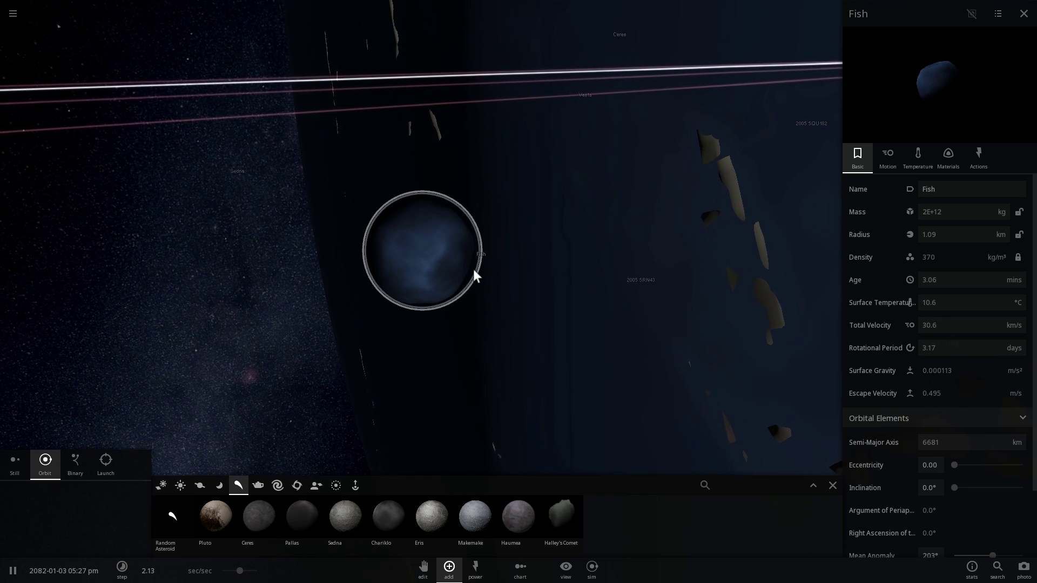
{"action": "scroll", "coordinate": [473, 269], "scroll_direction": "up", "scroll_amount": 1}
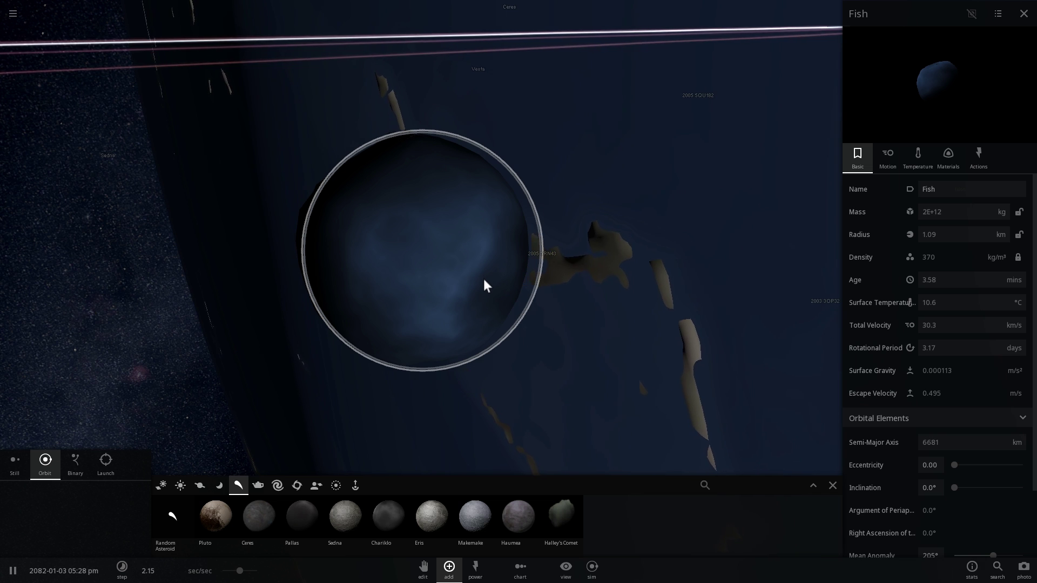
- Place a body named Prokaryotes - Bacteria with a mass of 5.5E+14 kg in Earth orbit near the Fish body
{"action": "scroll", "coordinate": [484, 280], "scroll_direction": "down", "scroll_amount": 2}
{"action": "scroll", "coordinate": [458, 276], "scroll_direction": "down", "scroll_amount": 3}
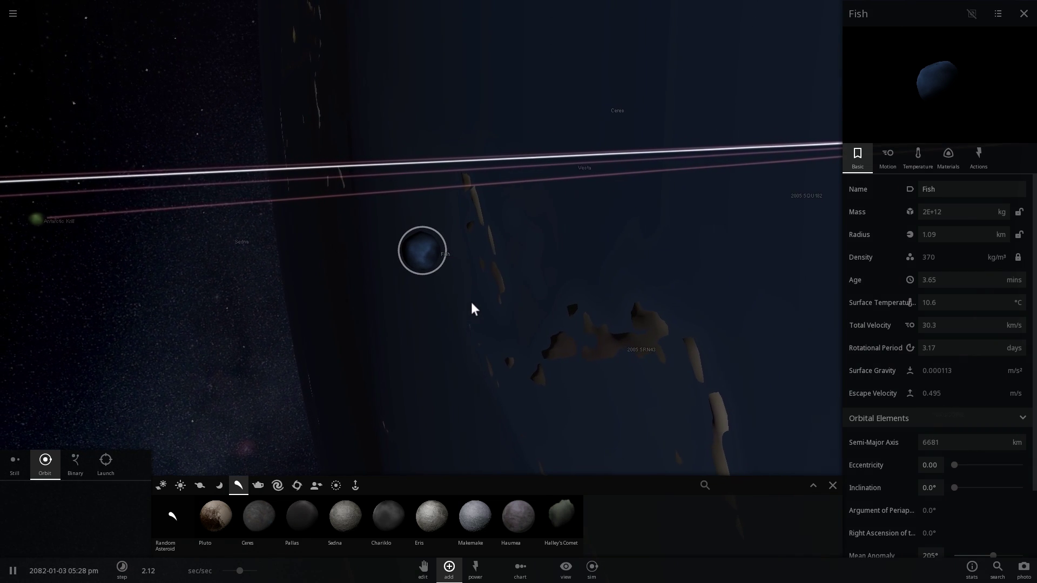
{"action": "scroll", "coordinate": [457, 305], "scroll_direction": "down", "scroll_amount": 3}
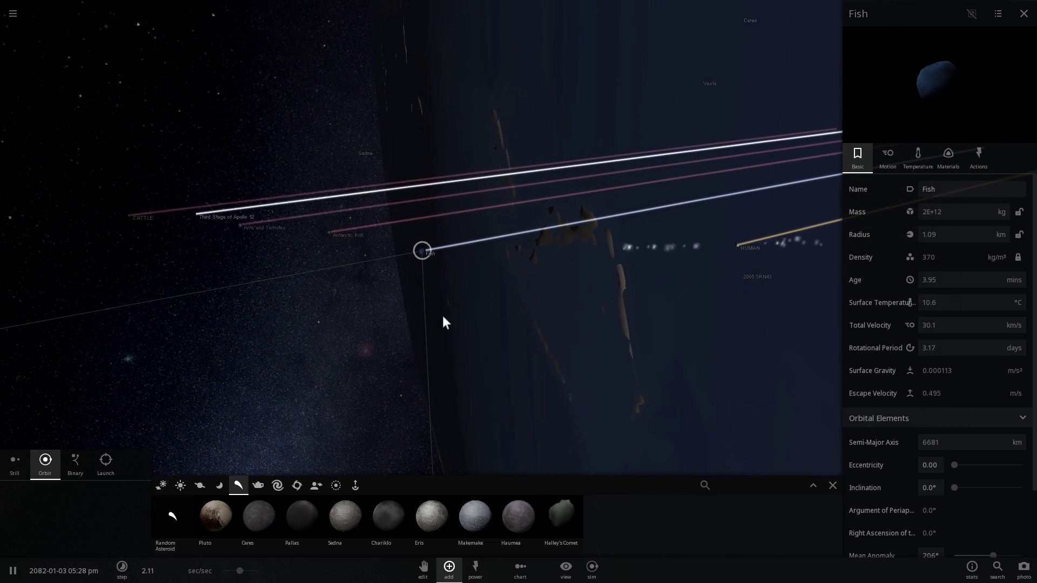
{"action": "key", "text": "space"}
{"action": "left_click", "coordinate": [522, 260]}
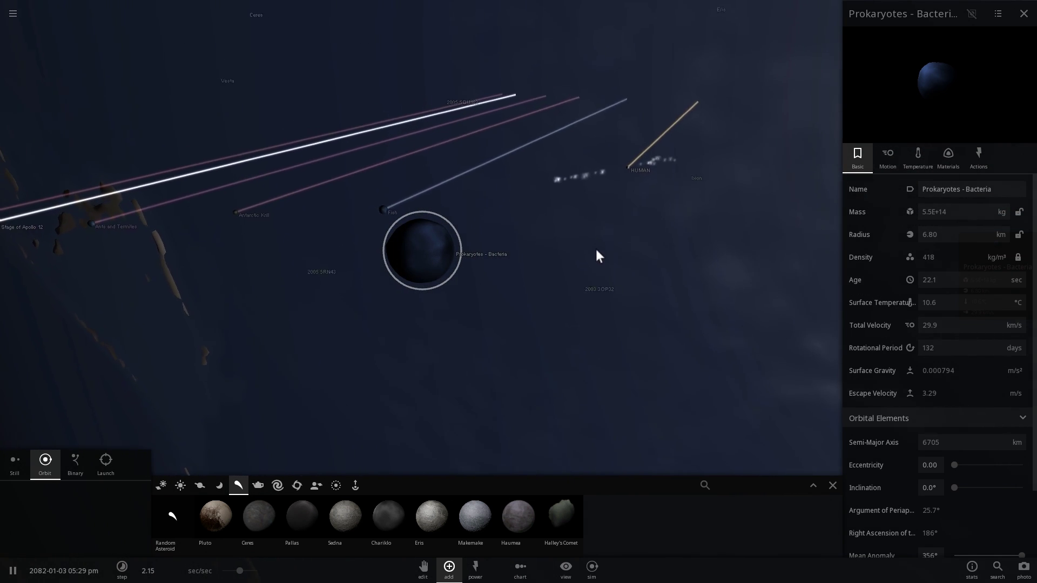
- Preview Halley's Comet beside the Prokaryotes - Bacteria body to compare their sizes, without placing the comet
{"action": "scroll", "coordinate": [552, 244], "scroll_direction": "up", "scroll_amount": 3}
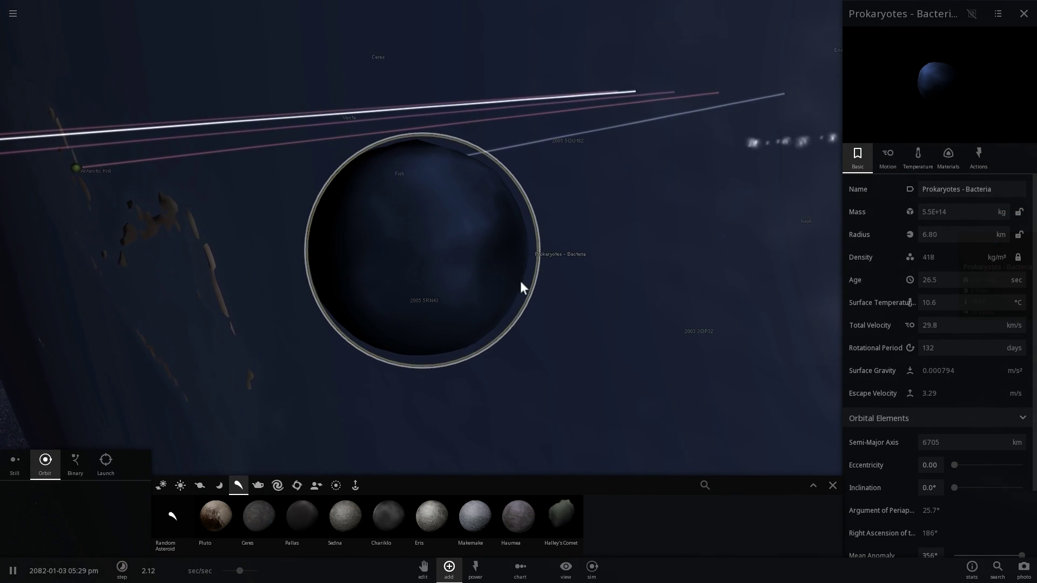
{"action": "left_click", "coordinate": [566, 520]}
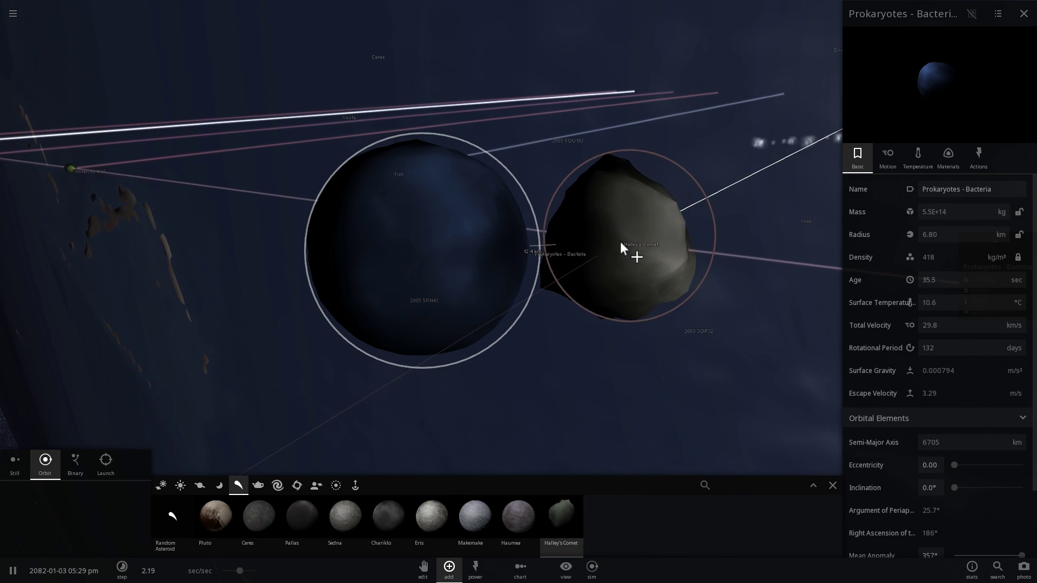
{"action": "right_click", "coordinate": [642, 260]}
- Compare the Prokaryotes - Bacteria body with Fish, Antarctic Krill, Ants and Termites, CATTLE and HUMAN against Earth
{"action": "left_click_drag", "start_coordinate": [621, 273], "coordinate": [544, 272]}
{"action": "scroll", "coordinate": [544, 273], "scroll_direction": "down", "scroll_amount": 3}
{"action": "scroll", "coordinate": [540, 273], "scroll_direction": "down", "scroll_amount": 1}
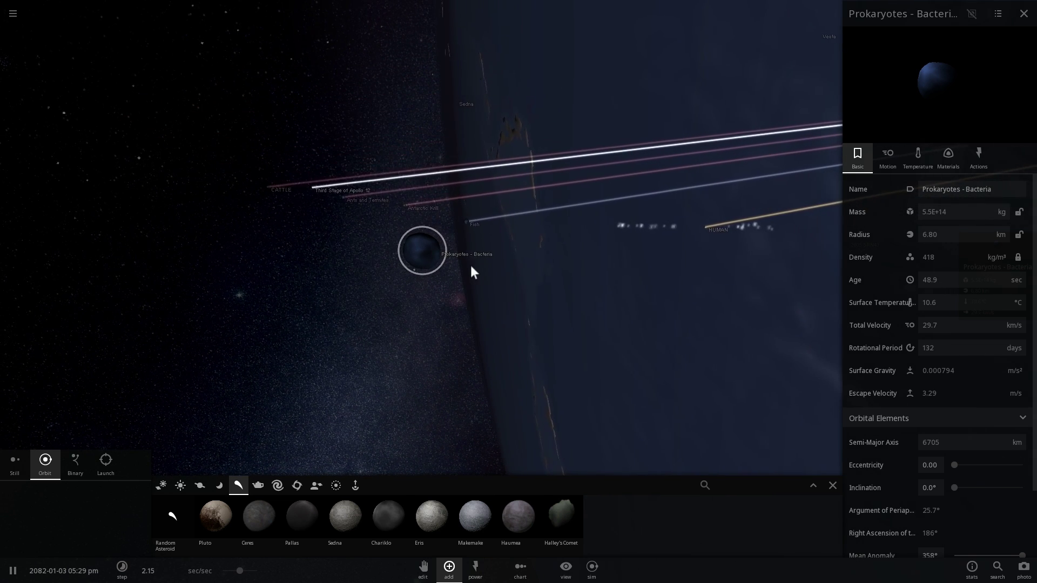
{"action": "left_click_drag", "start_coordinate": [471, 265], "coordinate": [498, 290]}
{"action": "scroll", "coordinate": [498, 290], "scroll_direction": "up", "scroll_amount": 2}
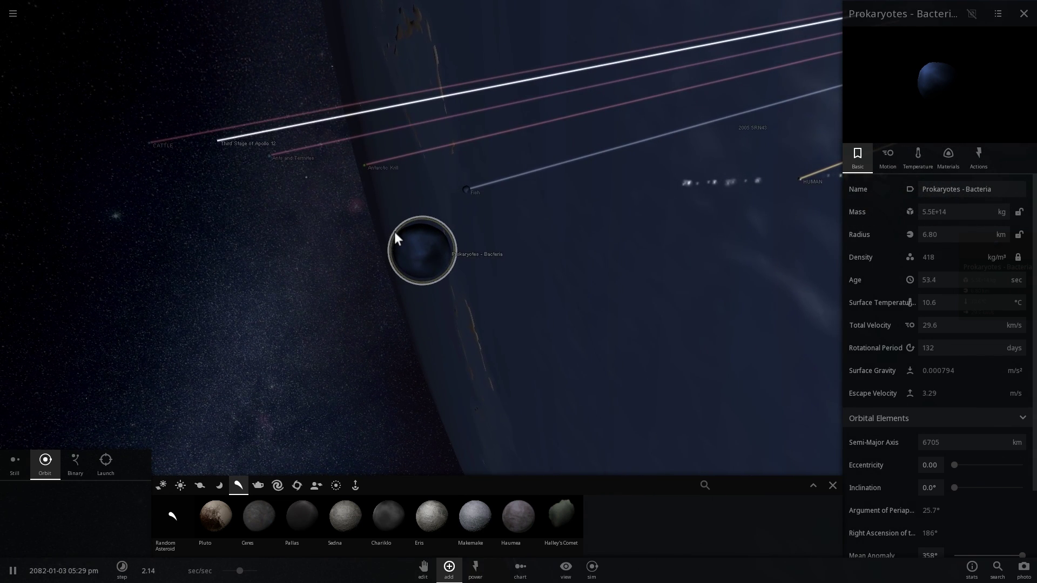
{"action": "right_click_drag", "start_coordinate": [403, 286], "coordinate": [576, 271]}
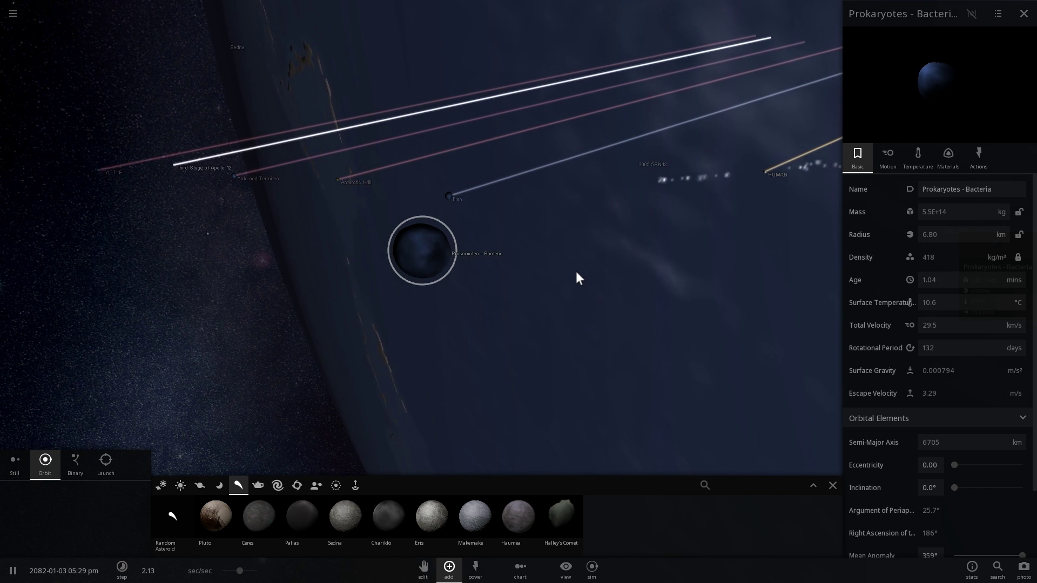
{"action": "scroll", "coordinate": [576, 271], "scroll_direction": "up", "scroll_amount": 2}
{"action": "right_click_drag", "start_coordinate": [549, 258], "coordinate": [549, 251]}
{"action": "scroll", "coordinate": [549, 251], "scroll_direction": "down", "scroll_amount": 4}
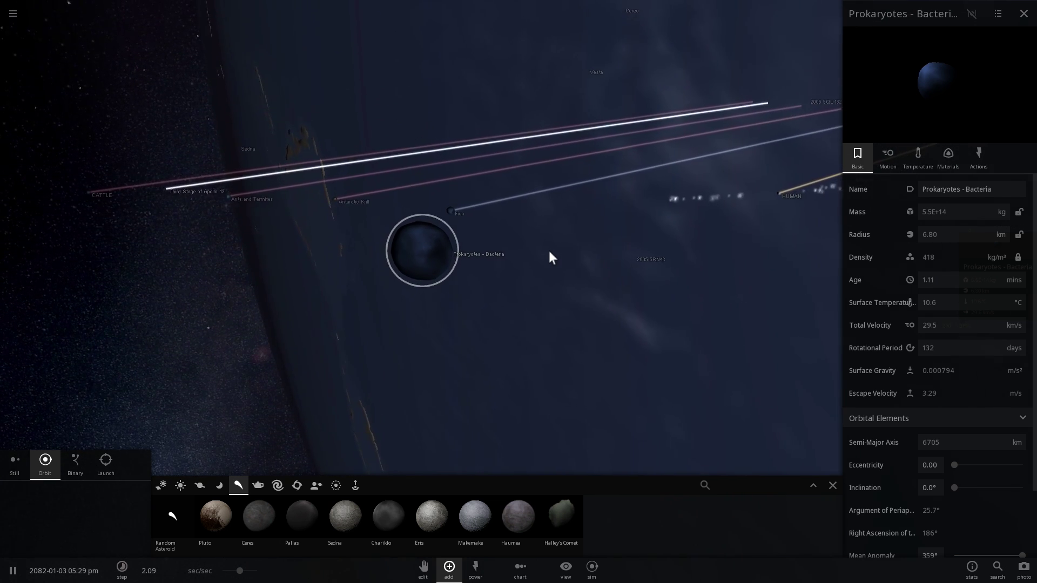
{"action": "scroll", "coordinate": [549, 251], "scroll_direction": "up", "scroll_amount": 2}
{"action": "scroll", "coordinate": [549, 251], "scroll_direction": "up", "scroll_amount": 2}
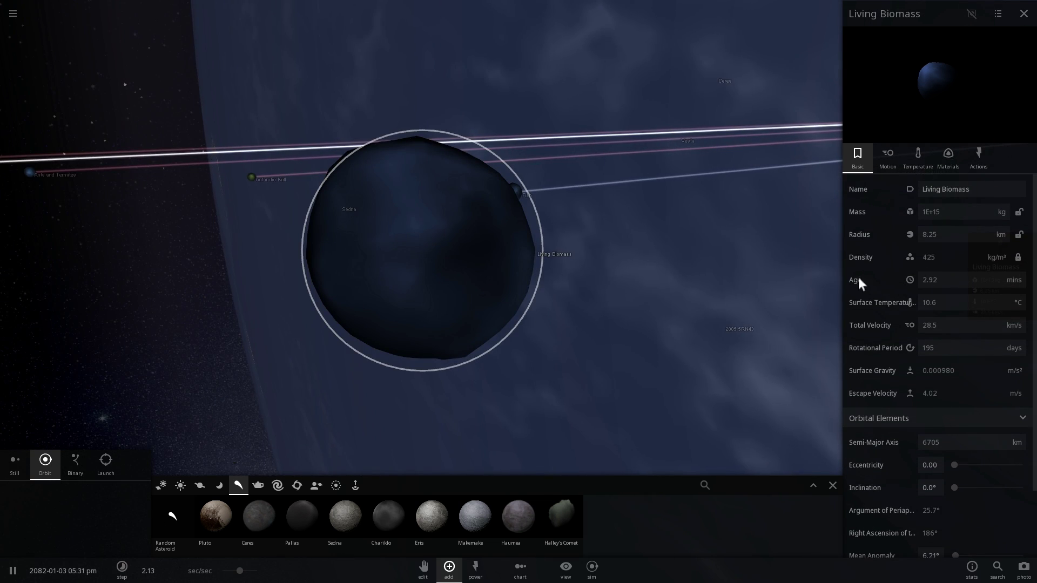
- Inspect the Living Biomass body up close from several angles, with Fish and Earth behind it
{"action": "right_click_drag", "start_coordinate": [648, 274], "coordinate": [638, 276]}
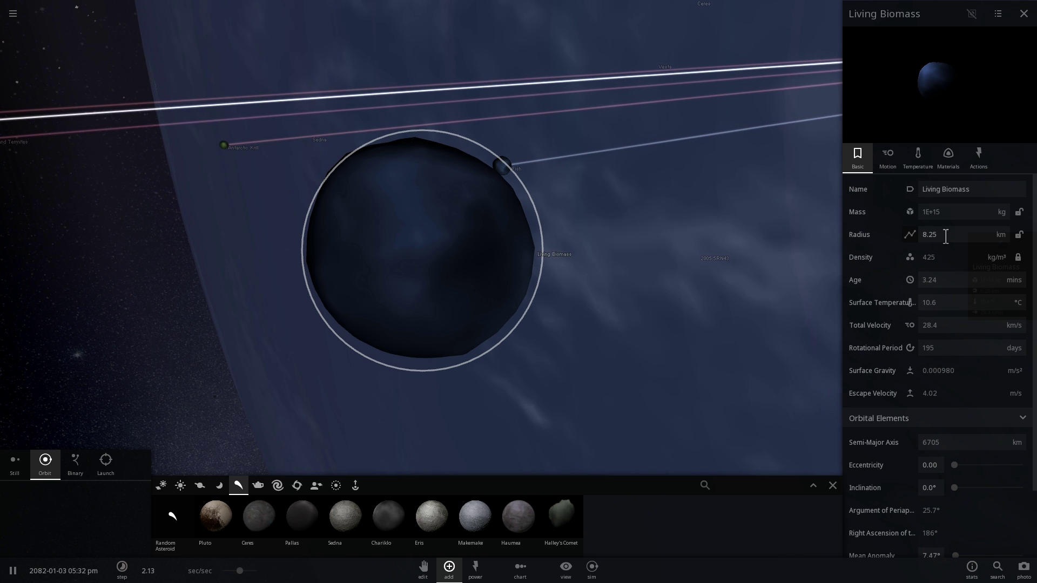
{"action": "left_click_drag", "start_coordinate": [641, 277], "coordinate": [718, 252]}
{"action": "left_click_drag", "start_coordinate": [479, 281], "coordinate": [399, 293]}
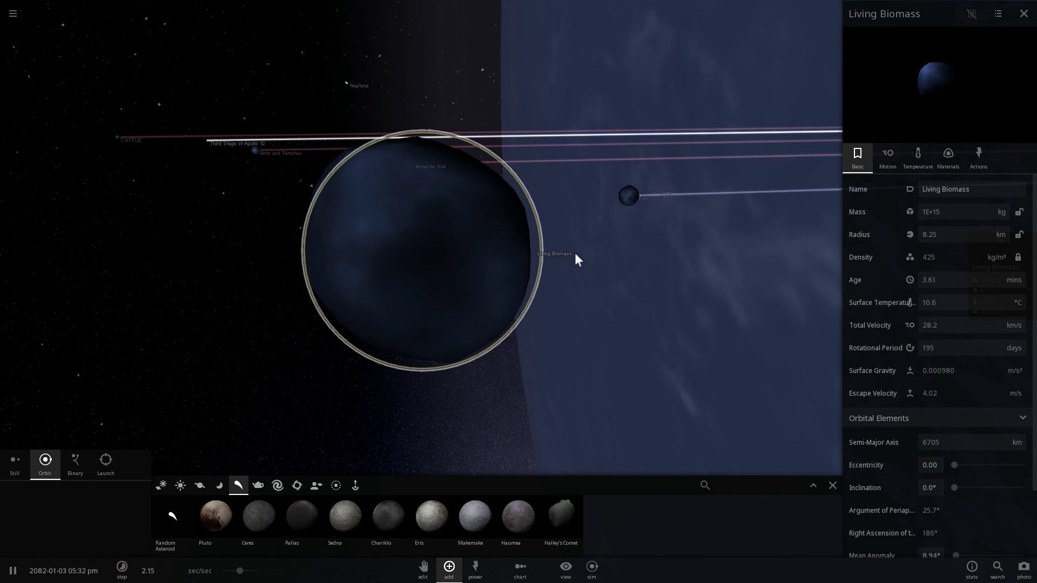
{"action": "left_click_drag", "start_coordinate": [575, 259], "coordinate": [355, 179]}
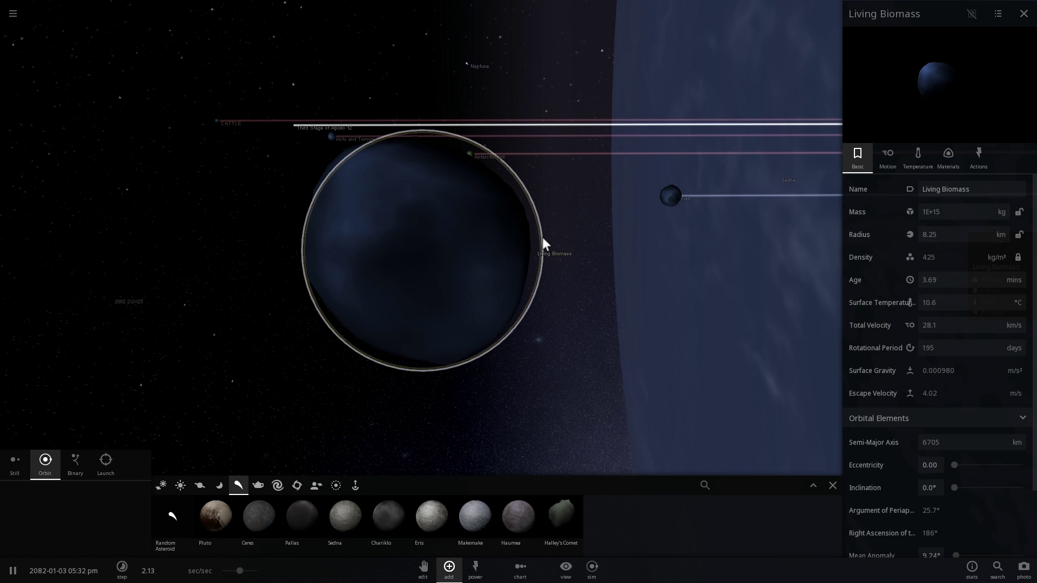
- Compare the Living Biomass body's size with Fish, Antarctic Krill, Ants and Termites and CATTLE at different distances
{"action": "scroll", "coordinate": [565, 257], "scroll_direction": "down", "scroll_amount": 3}
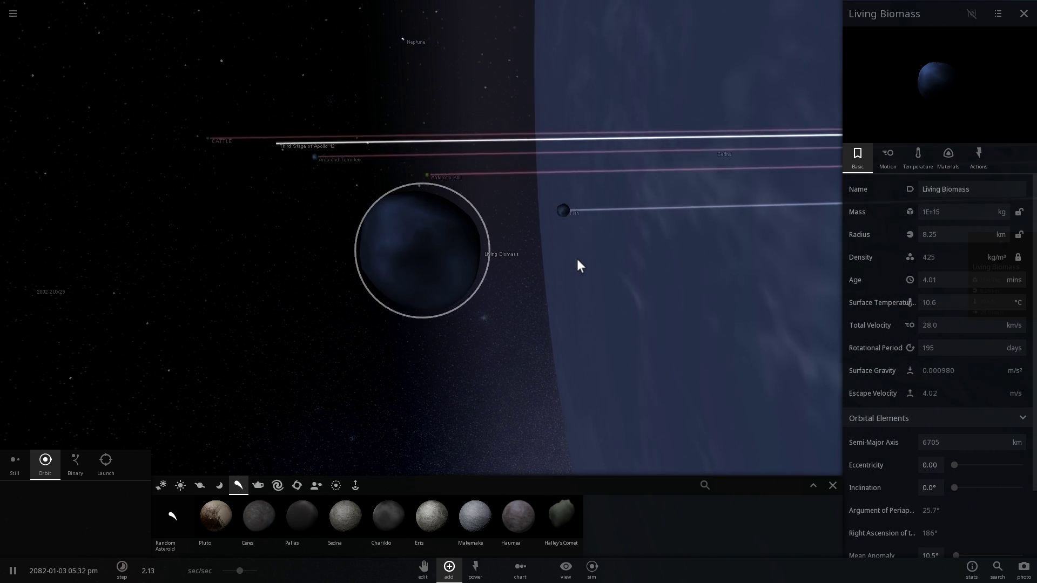
{"action": "scroll", "coordinate": [575, 259], "scroll_direction": "down", "scroll_amount": 1}
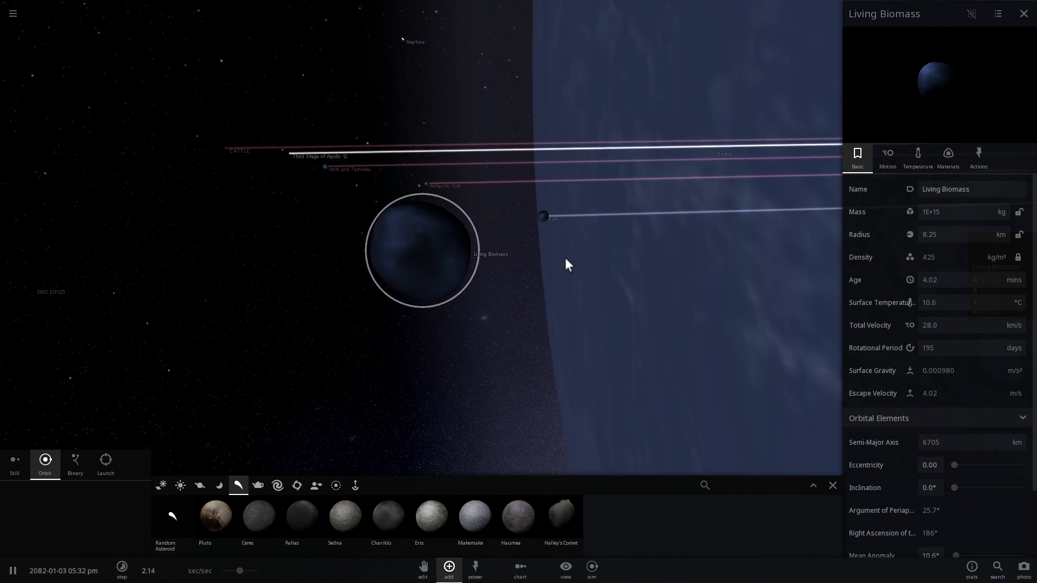
{"action": "left_click_drag", "start_coordinate": [565, 257], "coordinate": [560, 242]}
{"action": "scroll", "coordinate": [559, 242], "scroll_direction": "down", "scroll_amount": 1}
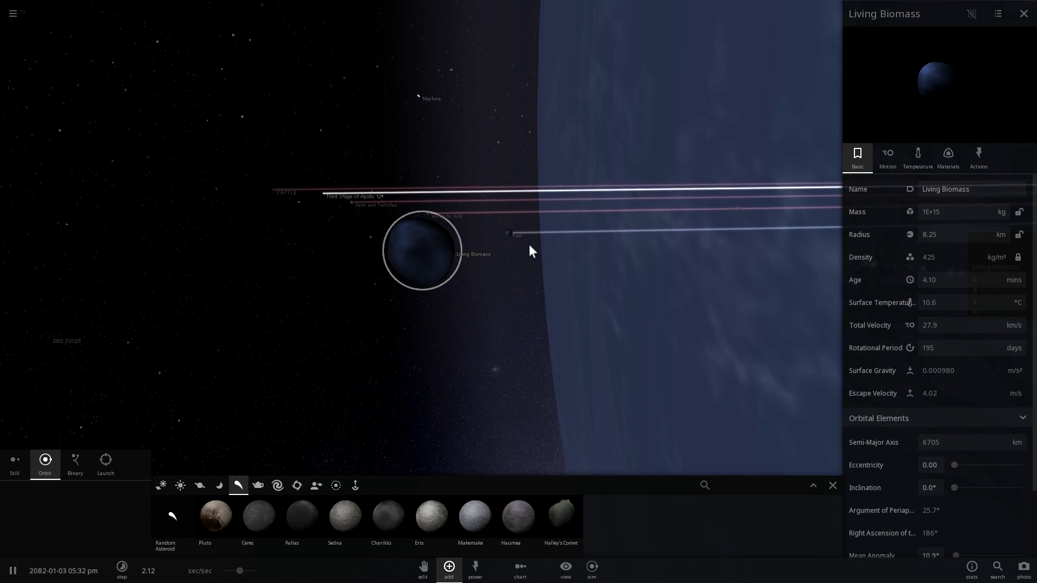
{"action": "scroll", "coordinate": [536, 258], "scroll_direction": "up", "scroll_amount": 1}
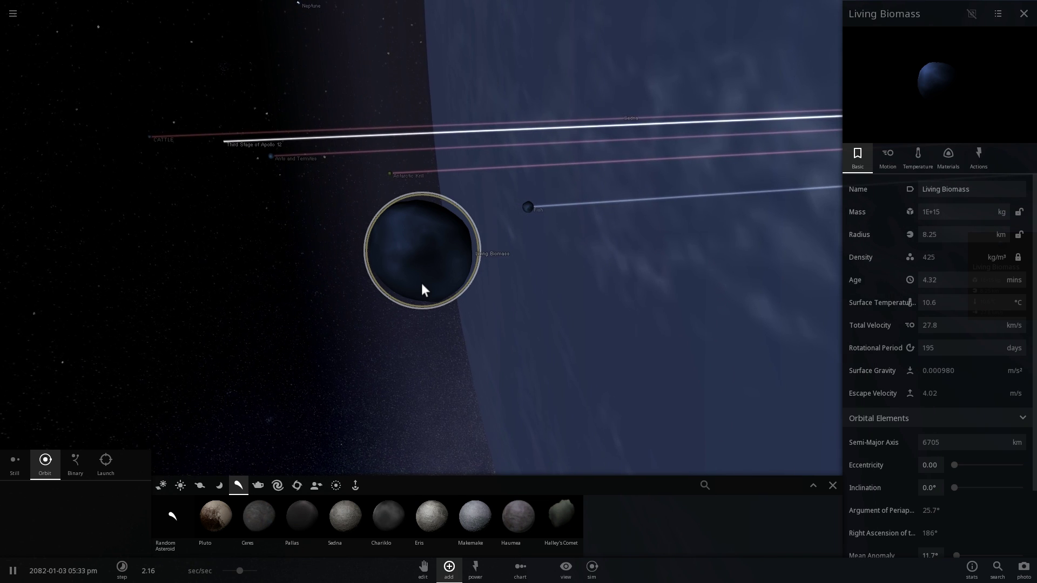
{"action": "scroll", "coordinate": [422, 285], "scroll_direction": "up", "scroll_amount": 2}
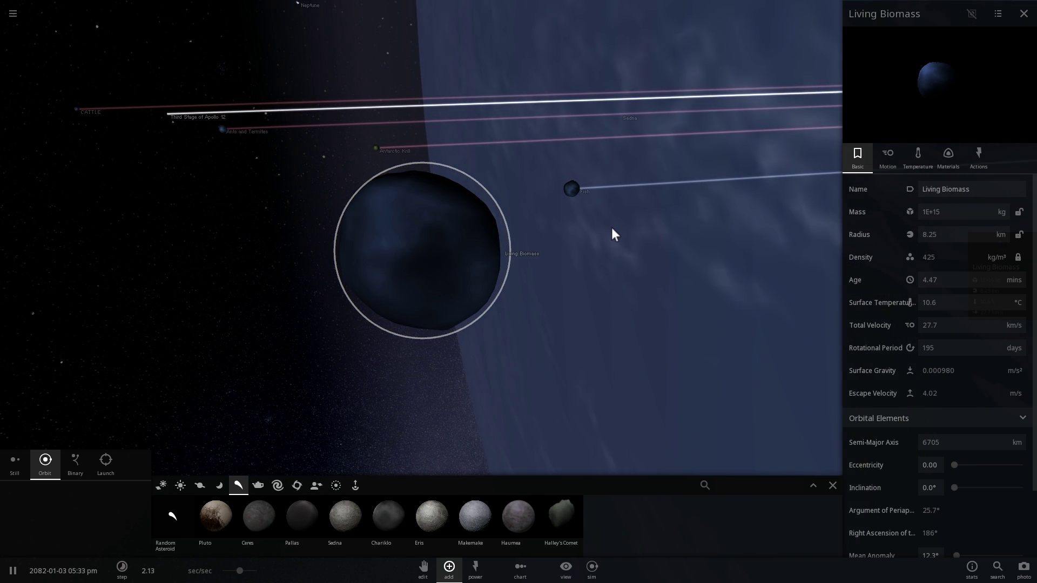
- Add a Halley's Comet body in orbit near Living Biomass as Fossil Fuels, with a mass of 4.13E+15 kg
{"action": "scroll", "coordinate": [611, 229], "scroll_direction": "down", "scroll_amount": 2}
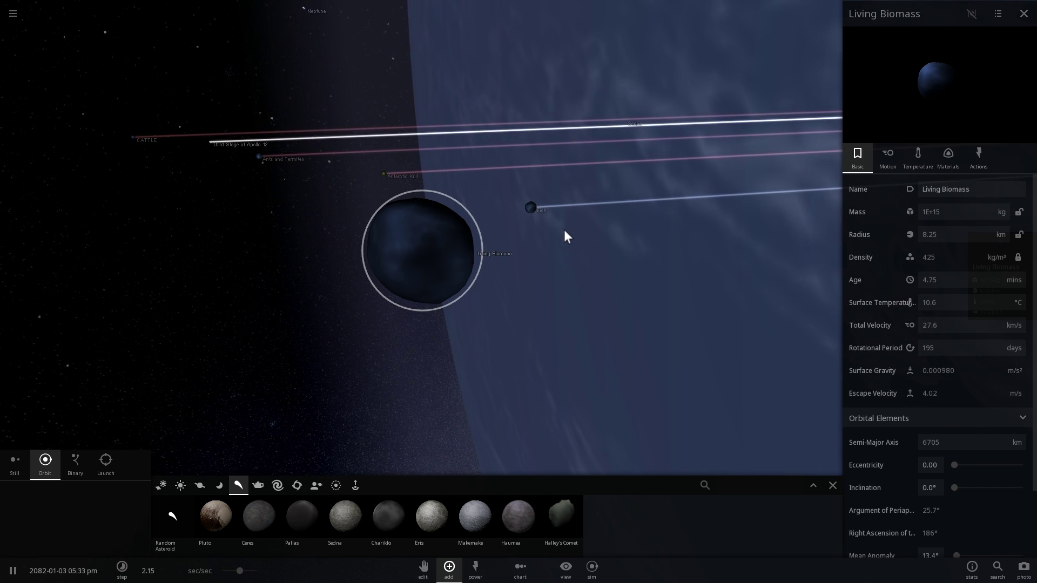
{"action": "scroll", "coordinate": [544, 239], "scroll_direction": "down", "scroll_amount": 2}
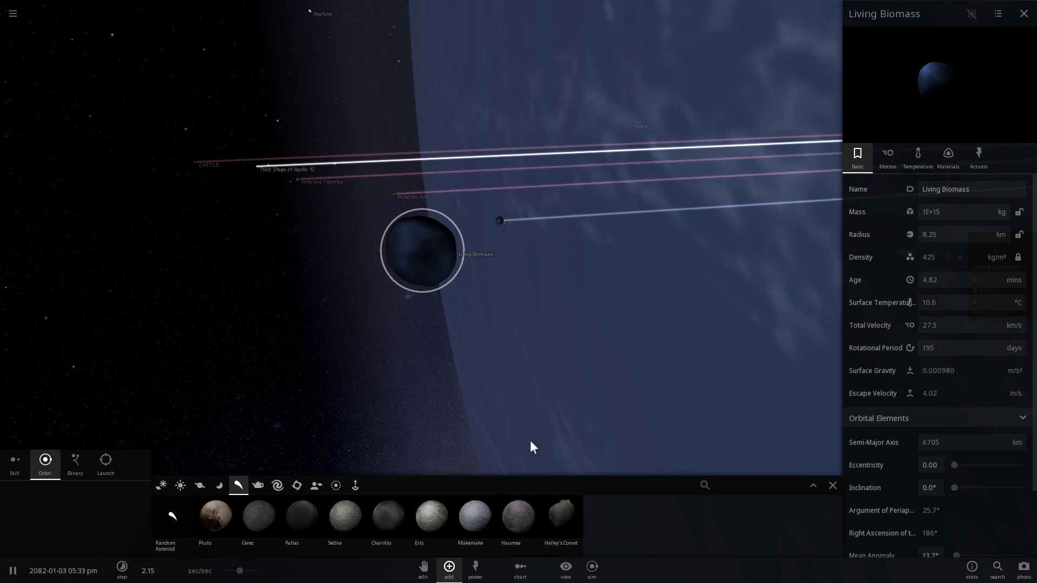
{"action": "left_click", "coordinate": [560, 519]}
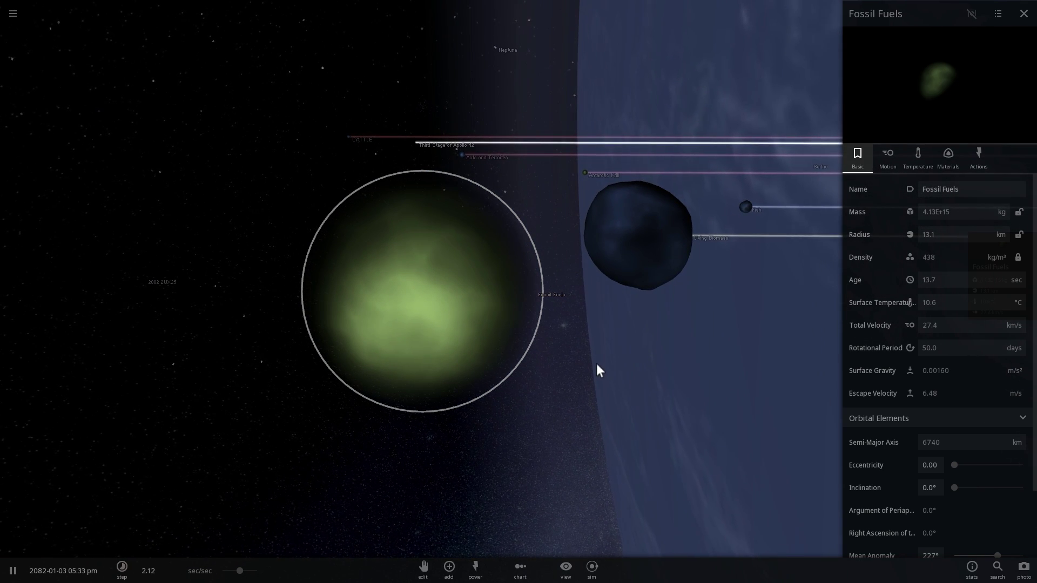
- Compare the Fossil Fuels body with the neighbouring Living Biomass and Fish bodies from different angles
{"action": "left_click_drag", "start_coordinate": [597, 364], "coordinate": [632, 366]}
{"action": "scroll", "coordinate": [602, 361], "scroll_direction": "down", "scroll_amount": 2}
{"action": "scroll", "coordinate": [609, 361], "scroll_direction": "up", "scroll_amount": 2}
{"action": "left_click_drag", "start_coordinate": [536, 341], "coordinate": [525, 290]}
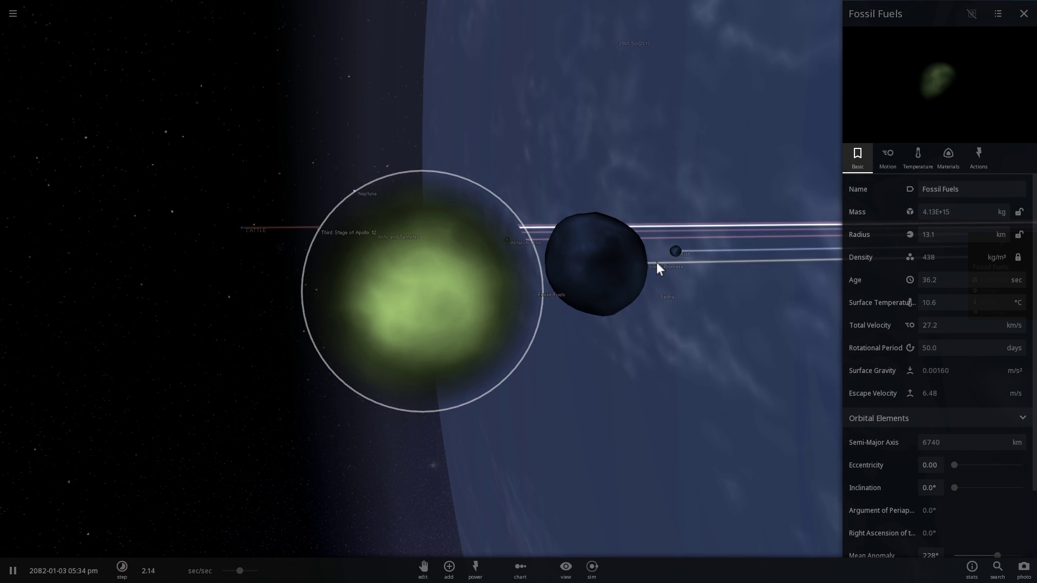
{"action": "left_click", "coordinate": [597, 254]}
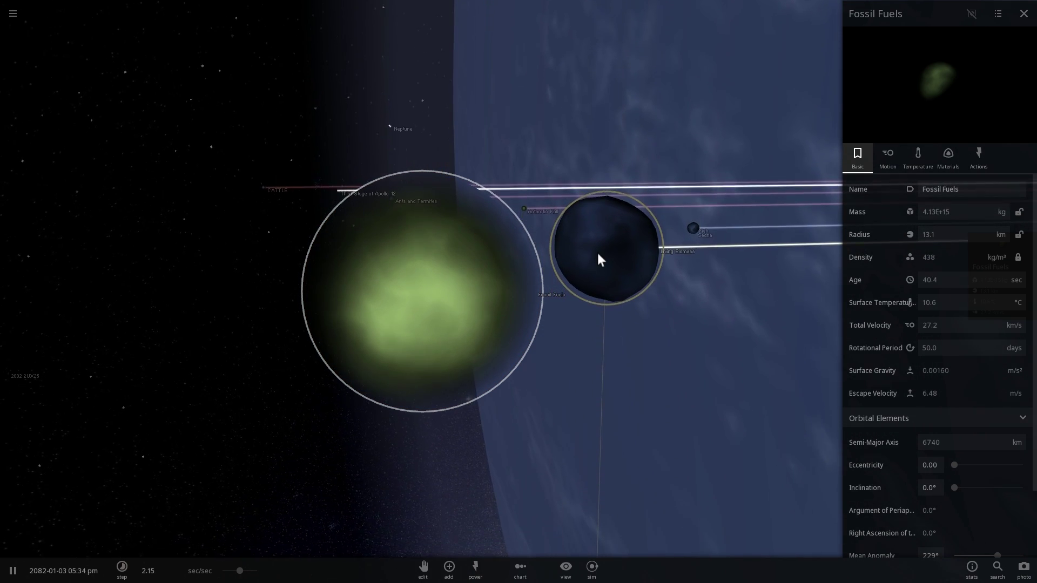
{"action": "left_click", "coordinate": [466, 284]}
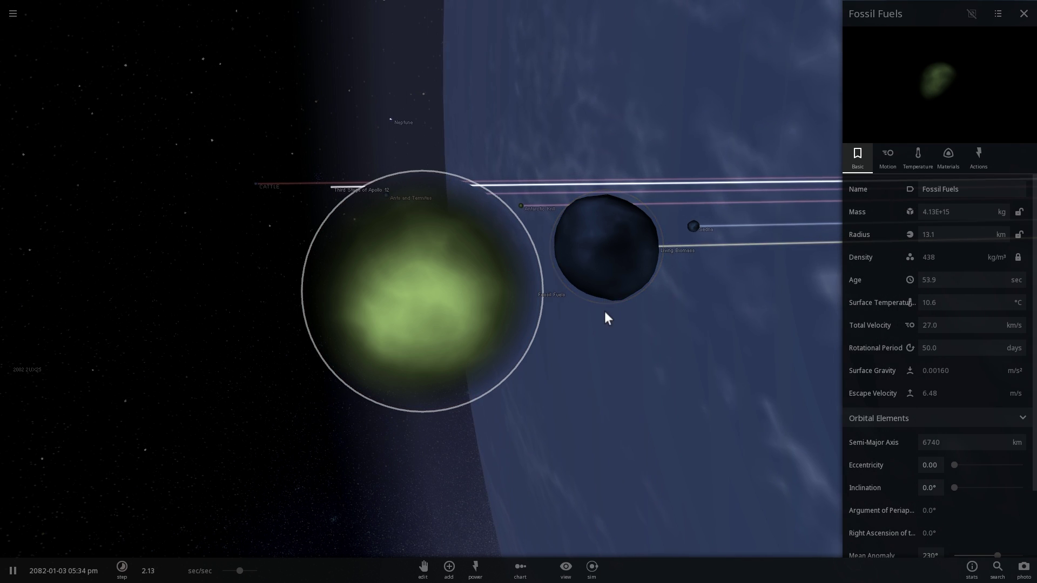
- View the Fossil Fuels body from farther away, in line with the other bodies' orbits and against Earth's edge
{"action": "scroll", "coordinate": [594, 313], "scroll_direction": "down", "scroll_amount": 5}
{"action": "left_click_drag", "start_coordinate": [526, 336], "coordinate": [700, 297]}
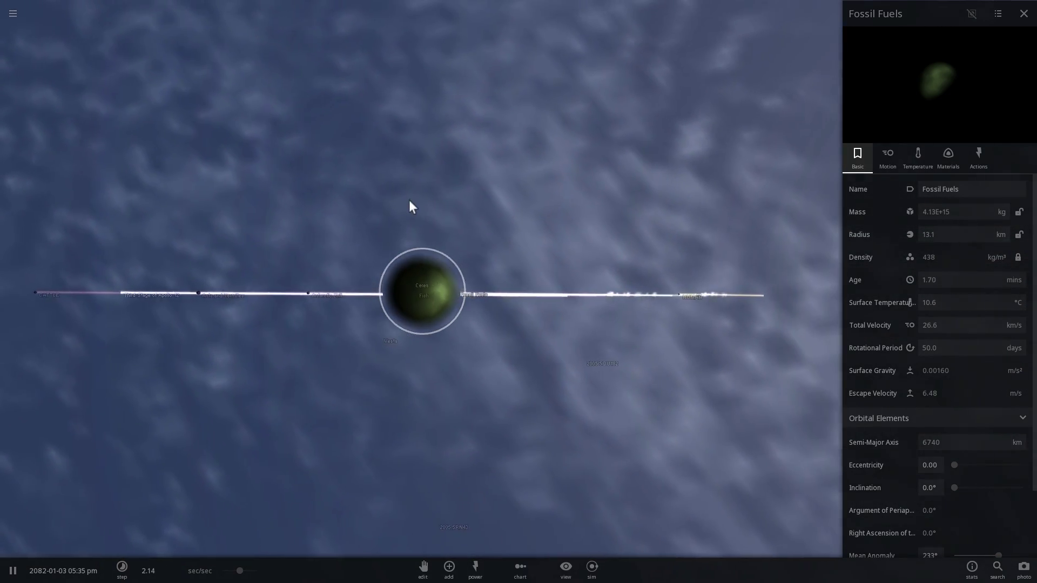
{"action": "mouse_move", "coordinate": [409, 200]}
{"action": "left_mouse_down"}
{"action": "mouse_move", "coordinate": [502, 178]}
{"action": "mouse_move", "coordinate": [660, 200]}
{"action": "mouse_move", "coordinate": [638, 236]}
{"action": "mouse_move", "coordinate": [499, 245]}
{"action": "mouse_move", "coordinate": [400, 236]}
{"action": "mouse_move", "coordinate": [425, 204]}
{"action": "left_mouse_up"}
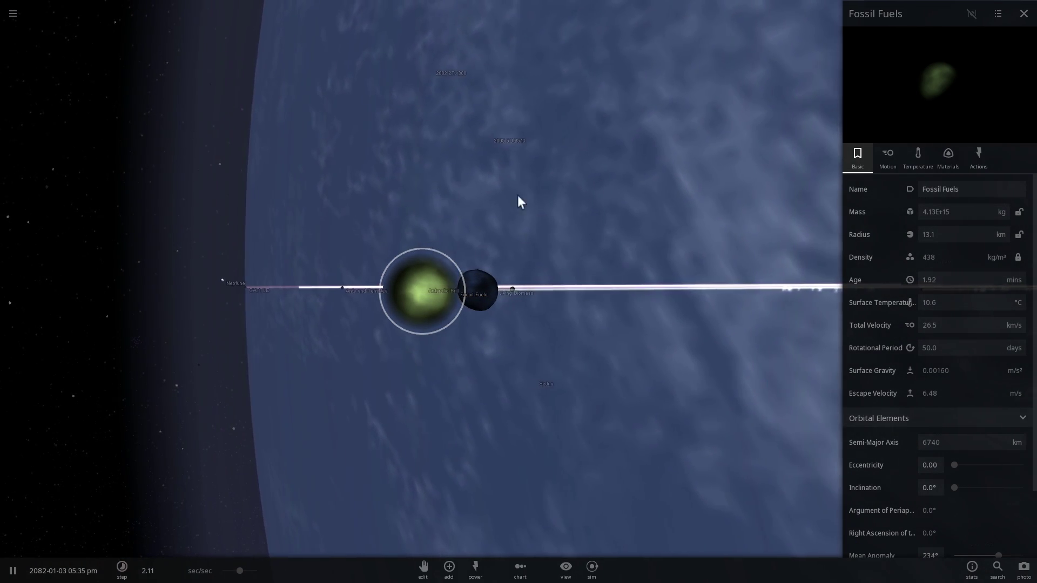
{"action": "left_click_drag", "start_coordinate": [515, 201], "coordinate": [440, 229]}
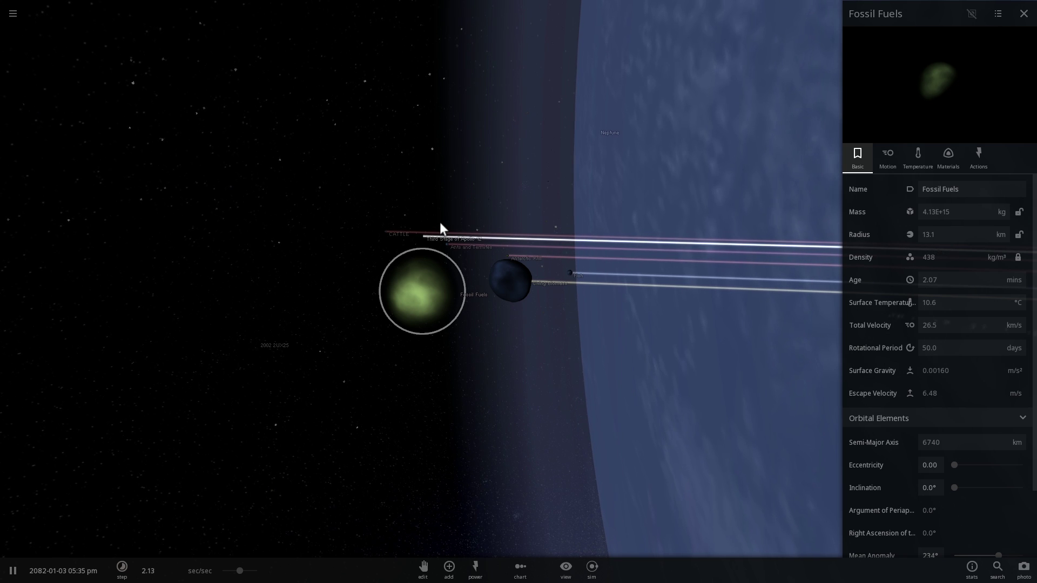
- Place a body named Ocean Carbon with a mass of 3.84E+16 kg in Earth orbit beside Fossil Fuels
{"action": "left_click", "coordinate": [439, 223]}
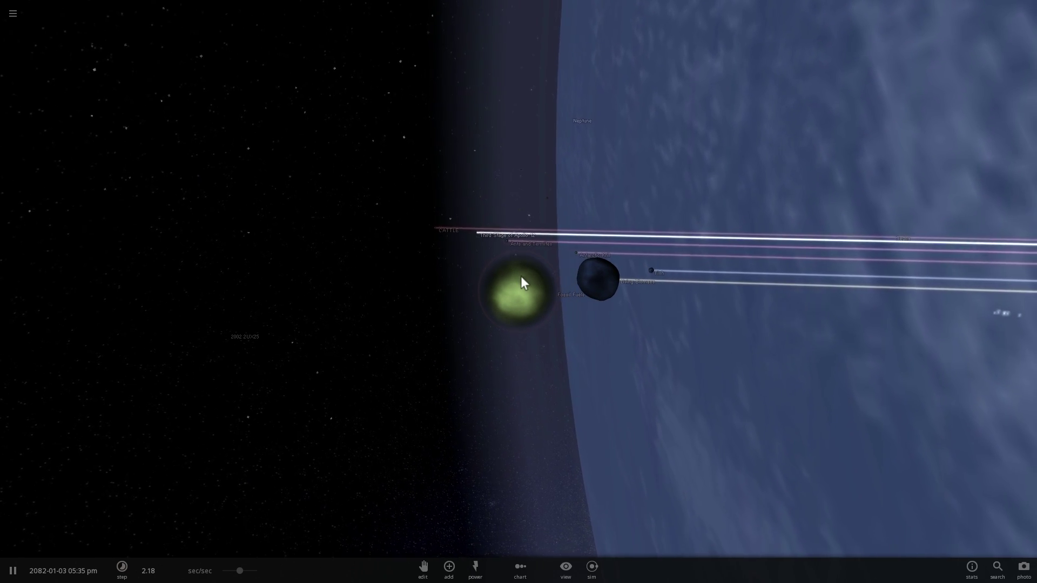
{"action": "left_click", "coordinate": [525, 279]}
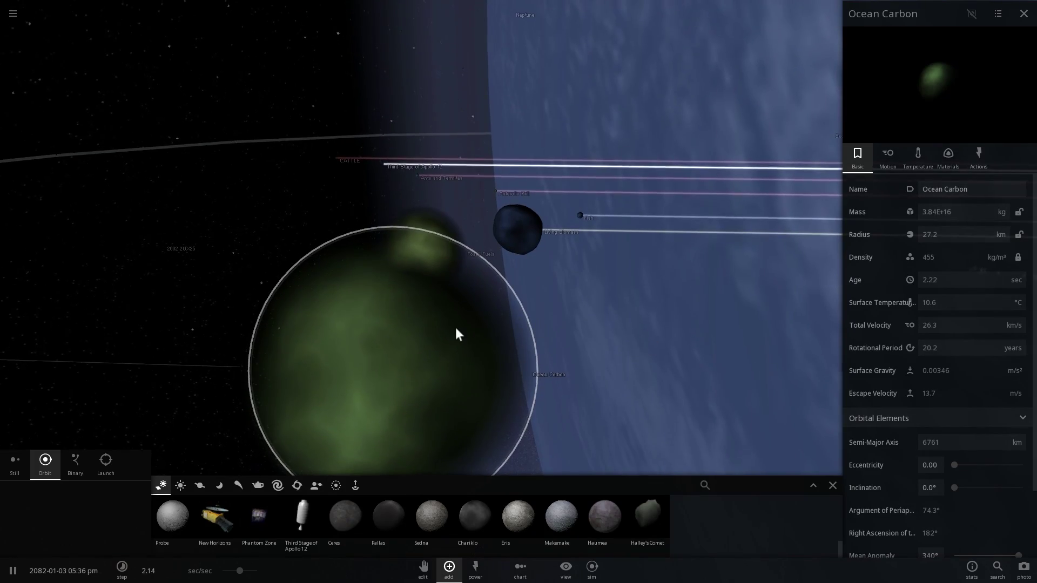
{"action": "left_click_drag", "start_coordinate": [462, 334], "coordinate": [345, 336]}
{"action": "scroll", "coordinate": [567, 277], "scroll_direction": "down", "scroll_amount": 2}
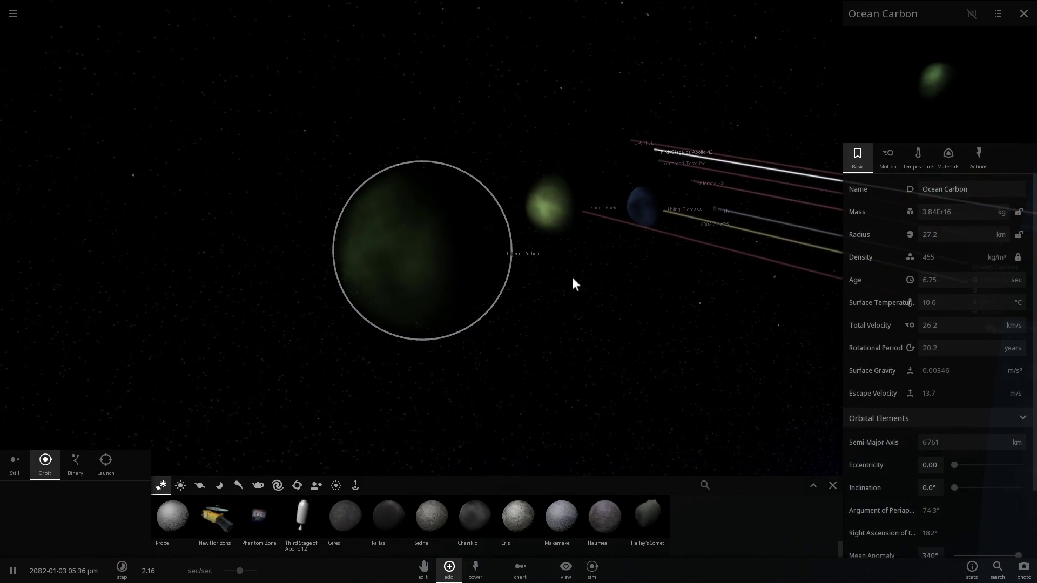
- Compare the Ocean Carbon body with Fossil Fuels, Living Biomass and Fish from several angles against Earth
{"action": "left_click_drag", "start_coordinate": [575, 278], "coordinate": [689, 286]}
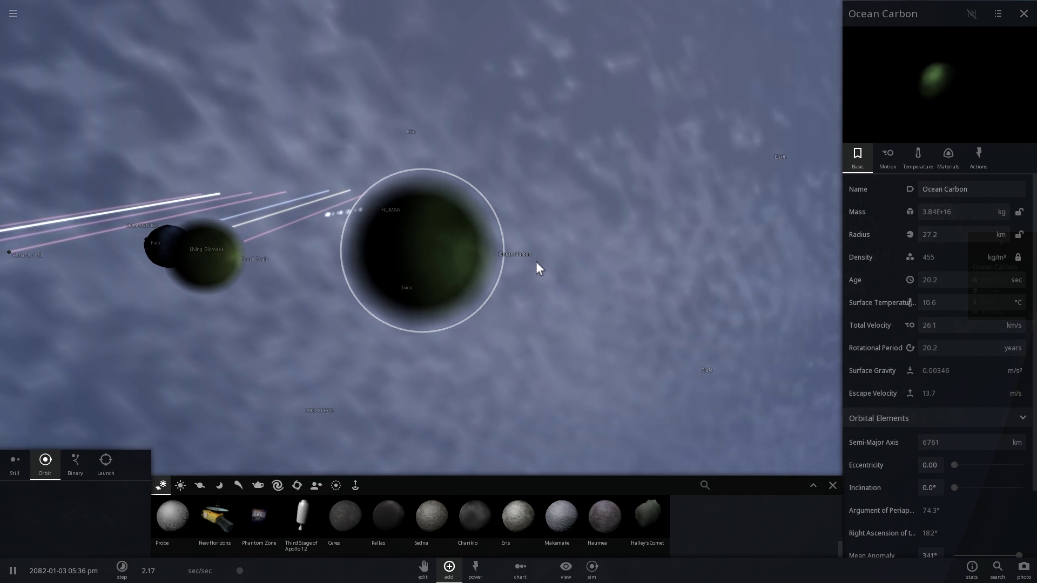
{"action": "left_click_drag", "start_coordinate": [544, 284], "coordinate": [371, 287]}
{"action": "scroll", "coordinate": [456, 273], "scroll_direction": "up", "scroll_amount": 2}
{"action": "left_click_drag", "start_coordinate": [455, 276], "coordinate": [449, 302]}
{"action": "scroll", "coordinate": [448, 303], "scroll_direction": "down", "scroll_amount": 2}
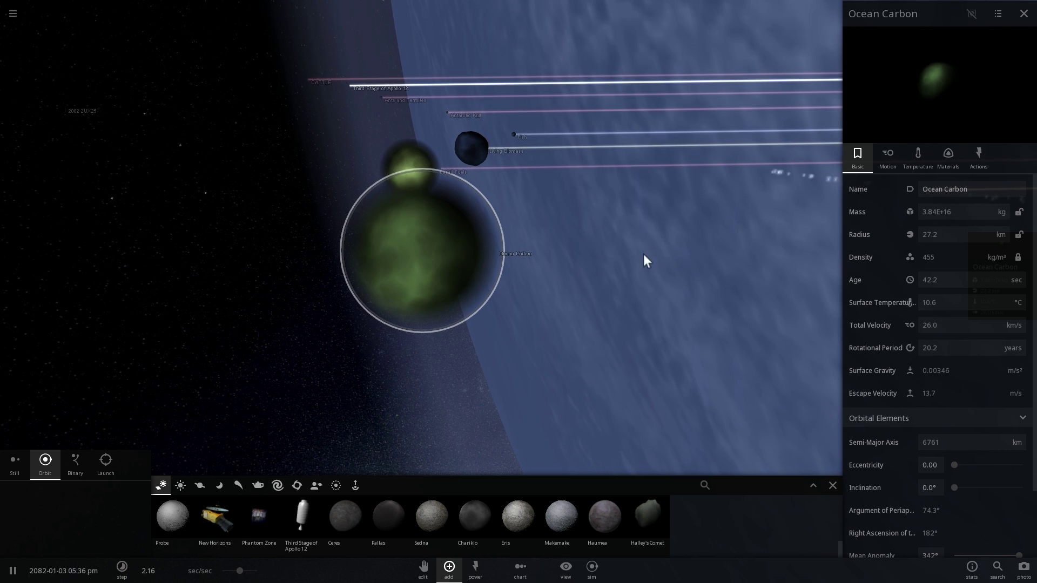
{"action": "left_click_drag", "start_coordinate": [643, 247], "coordinate": [534, 231]}
{"action": "scroll", "coordinate": [546, 238], "scroll_direction": "up", "scroll_amount": 2}
{"action": "scroll", "coordinate": [545, 237], "scroll_direction": "down", "scroll_amount": 2}
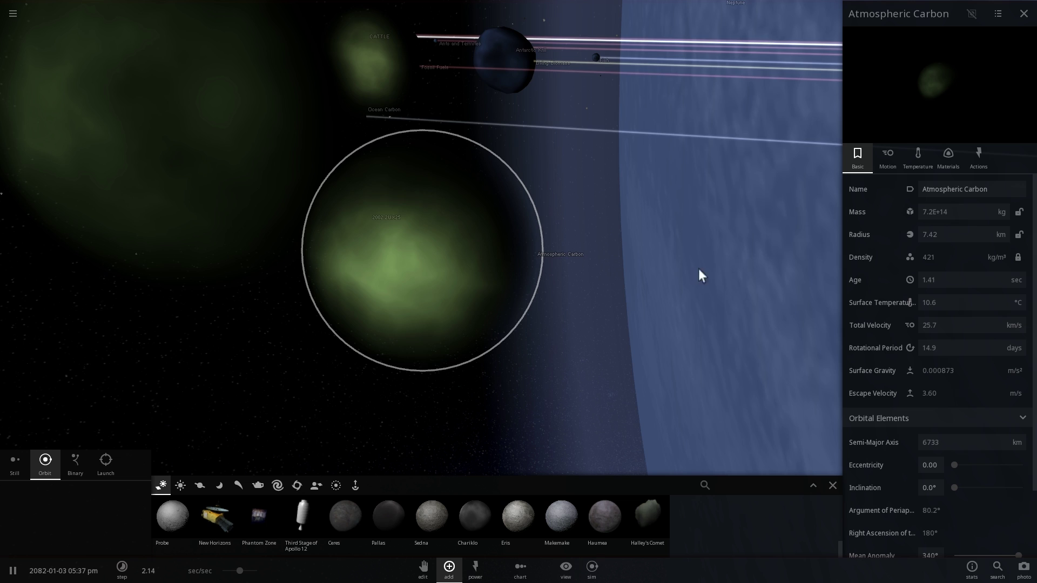
- Compare the Atmospheric Carbon body with Ocean Carbon, Fossil Fuels and Living Biomass, and view it against Earth's surface
{"action": "scroll", "coordinate": [546, 264], "scroll_direction": "down", "scroll_amount": 2}
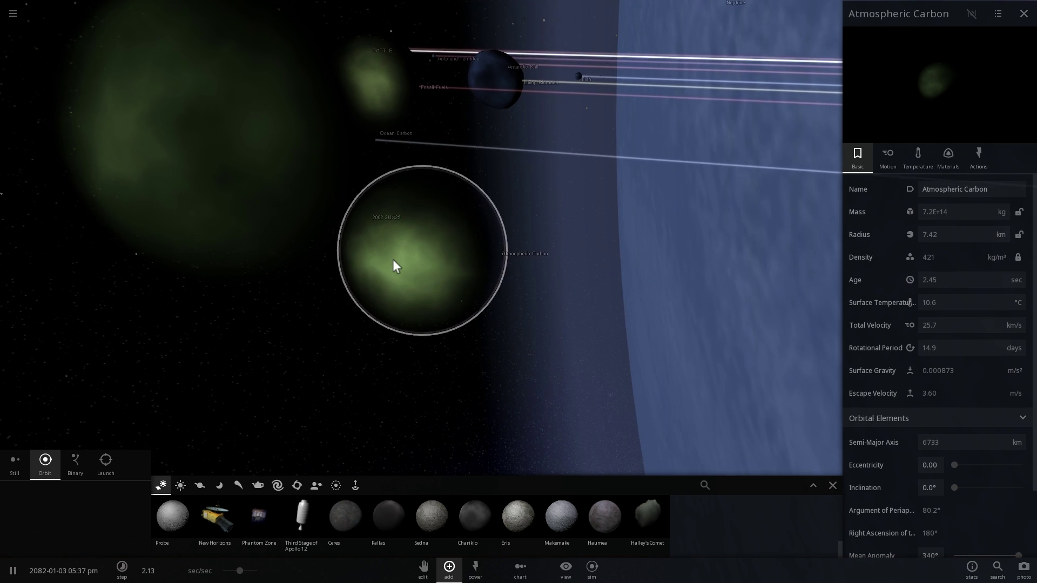
{"action": "left_click_drag", "start_coordinate": [568, 255], "coordinate": [248, 242]}
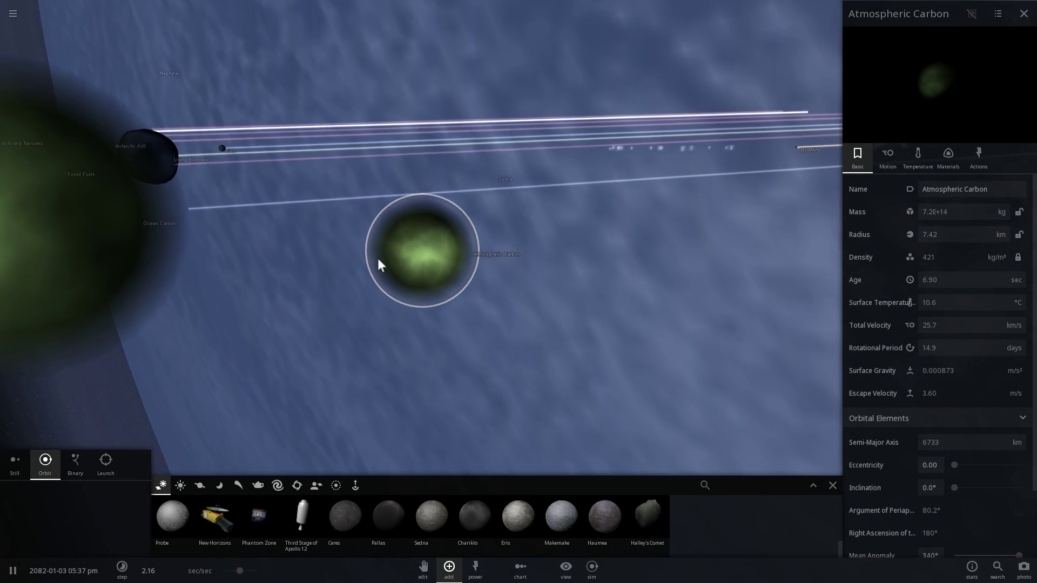
- Compare the Ocean Carbon and Atmospheric Carbon bodies by alternately selecting them and viewing their basic properties
{"action": "scroll", "coordinate": [438, 256], "scroll_direction": "down", "scroll_amount": 2}
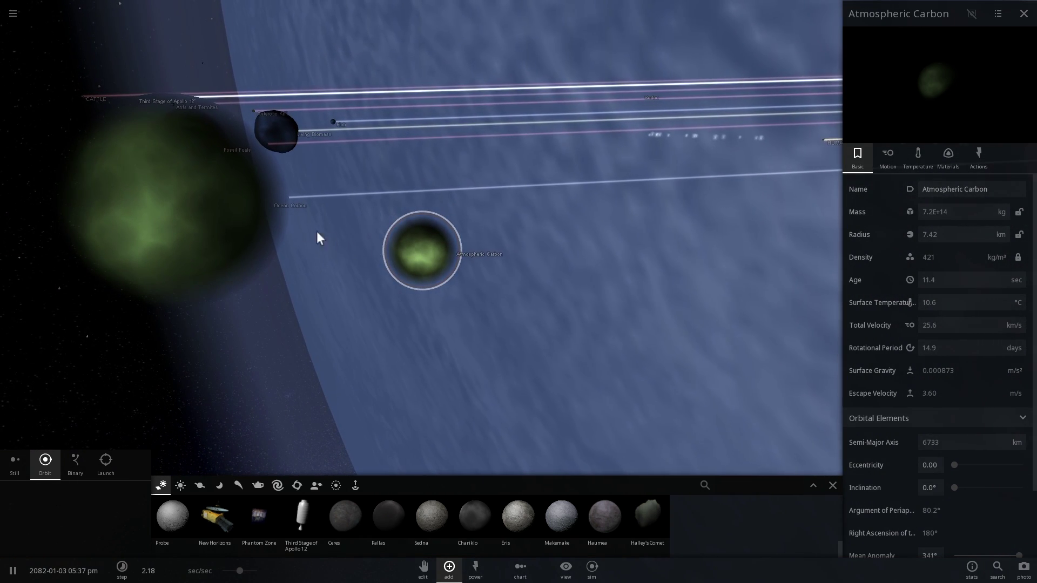
{"action": "left_click", "coordinate": [209, 219]}
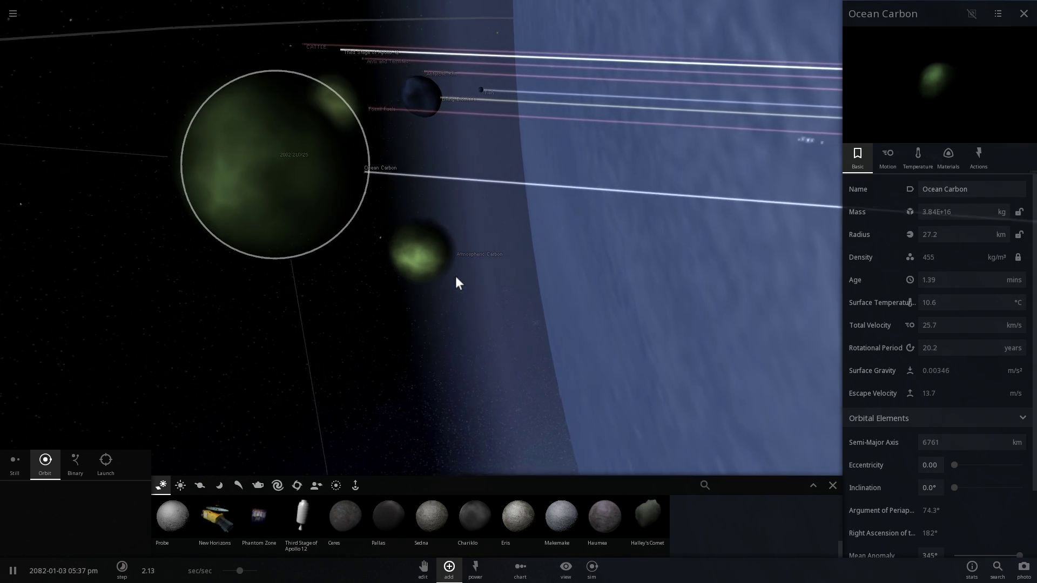
{"action": "left_click", "coordinate": [438, 258]}
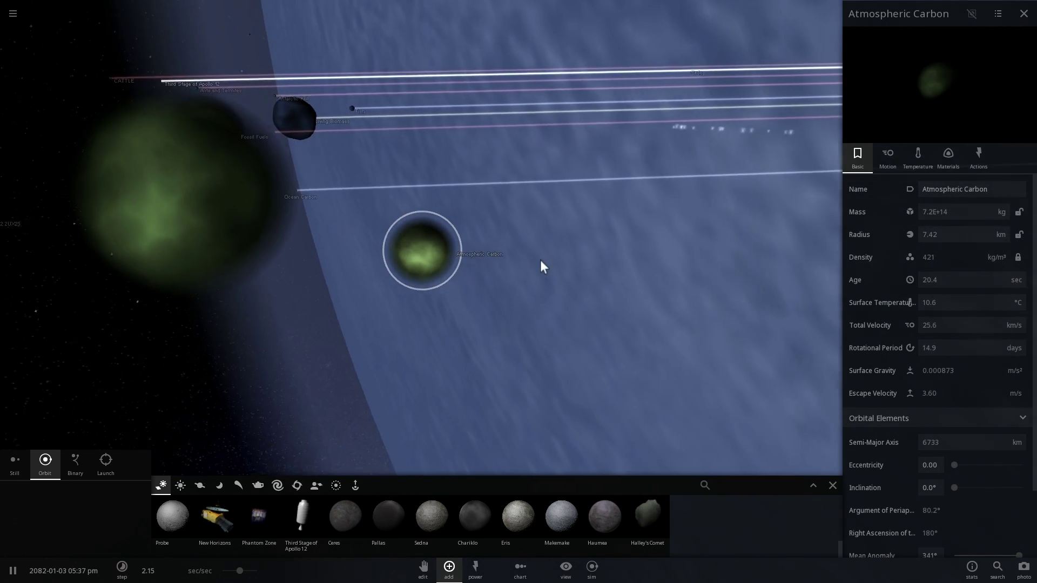
{"action": "left_click", "coordinate": [178, 232]}
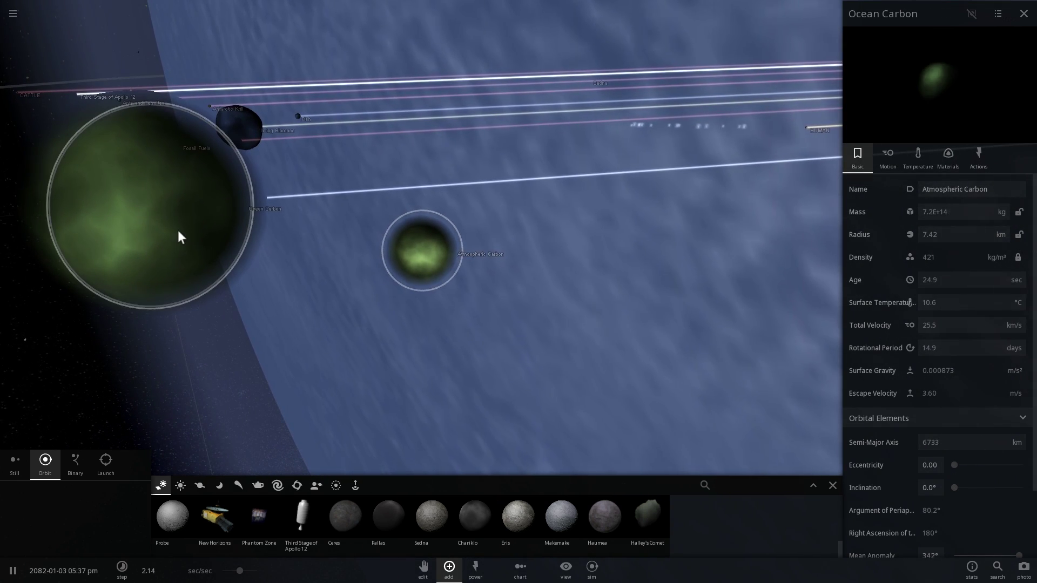
{"action": "left_click", "coordinate": [433, 262]}
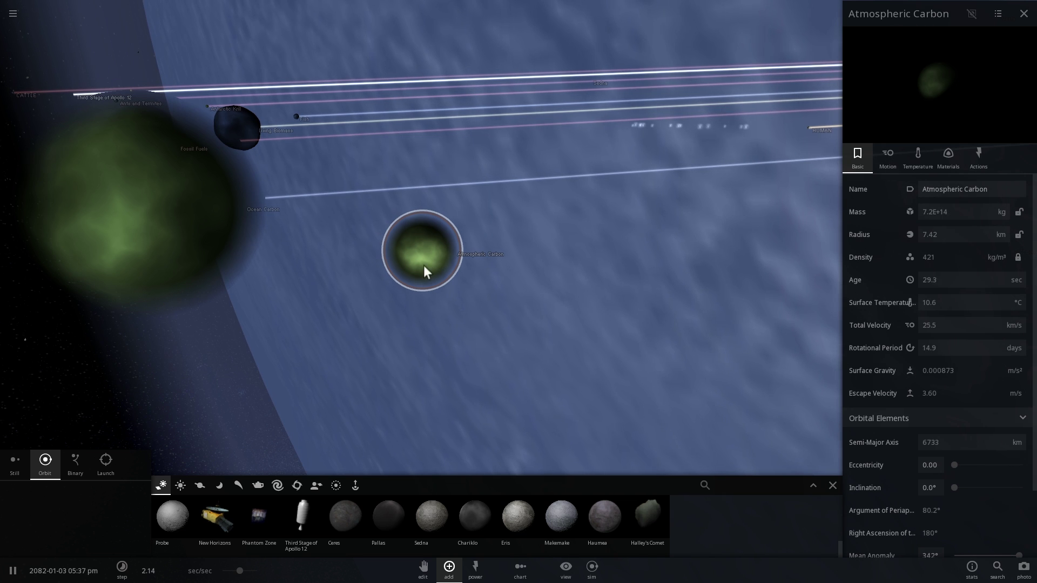
- View the Atmospheric Carbon body with its neighbours against Earth's edge, from close up and from farther away
{"action": "left_click_drag", "start_coordinate": [537, 281], "coordinate": [480, 275]}
{"action": "scroll", "coordinate": [479, 274], "scroll_direction": "up", "scroll_amount": 3}
{"action": "scroll", "coordinate": [475, 254], "scroll_direction": "down", "scroll_amount": 1}
{"action": "scroll", "coordinate": [477, 251], "scroll_direction": "down", "scroll_amount": 3}
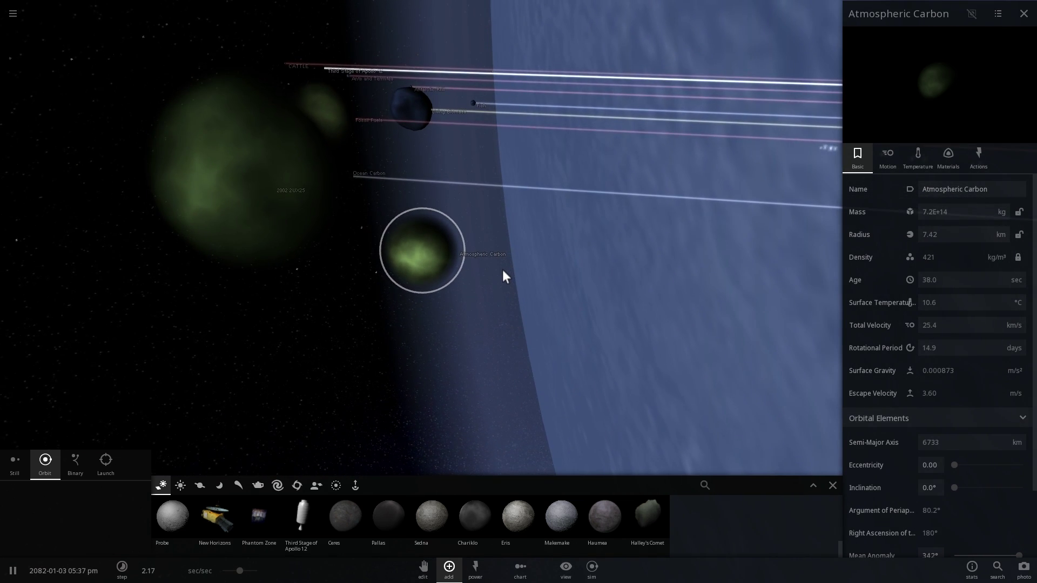
{"action": "left_click_drag", "start_coordinate": [521, 272], "coordinate": [495, 261]}
{"action": "scroll", "coordinate": [494, 261], "scroll_direction": "down", "scroll_amount": 3}
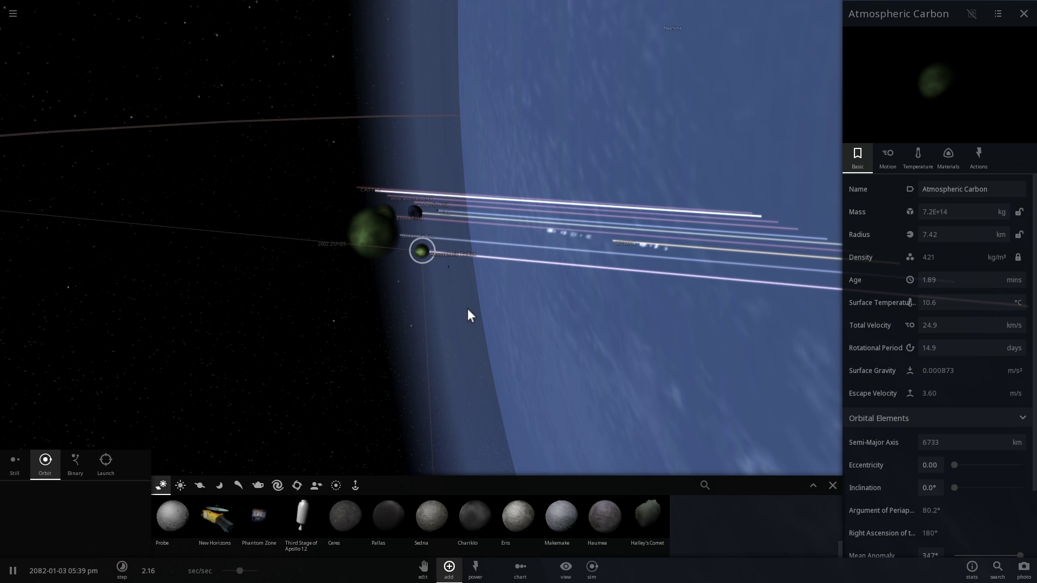
- Pause the simulation, resume it with the Ground Carbon body in Earth orbit, and show that body's basic properties
{"action": "key", "text": "space"}
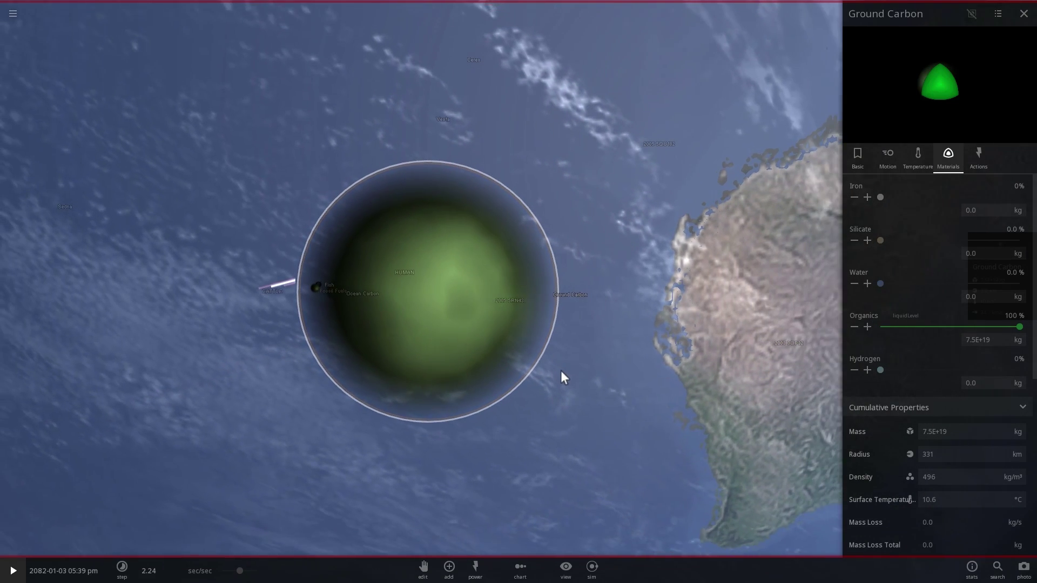
{"action": "key", "text": "space"}
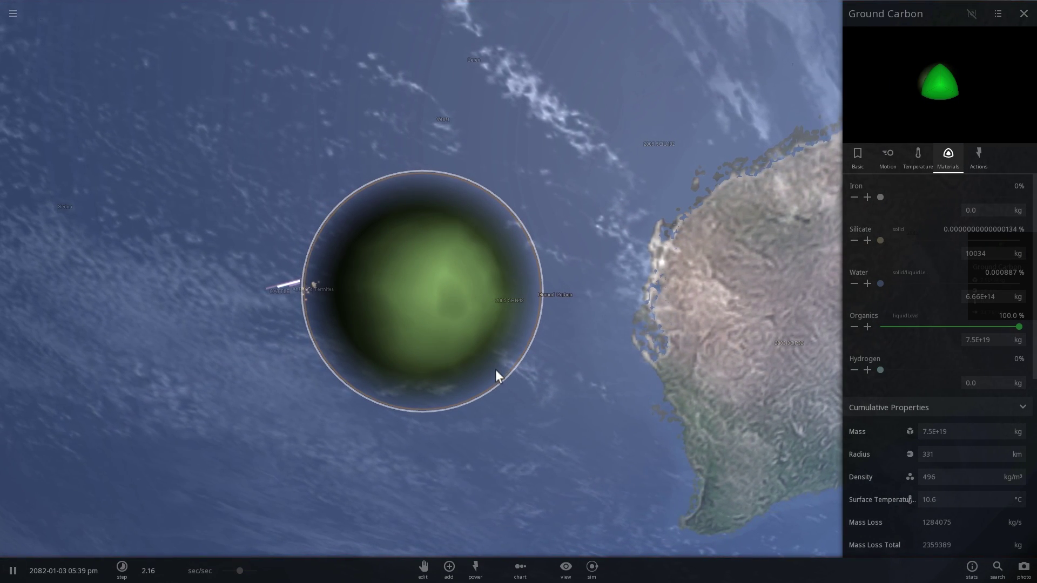
{"action": "left_click", "coordinate": [857, 159]}
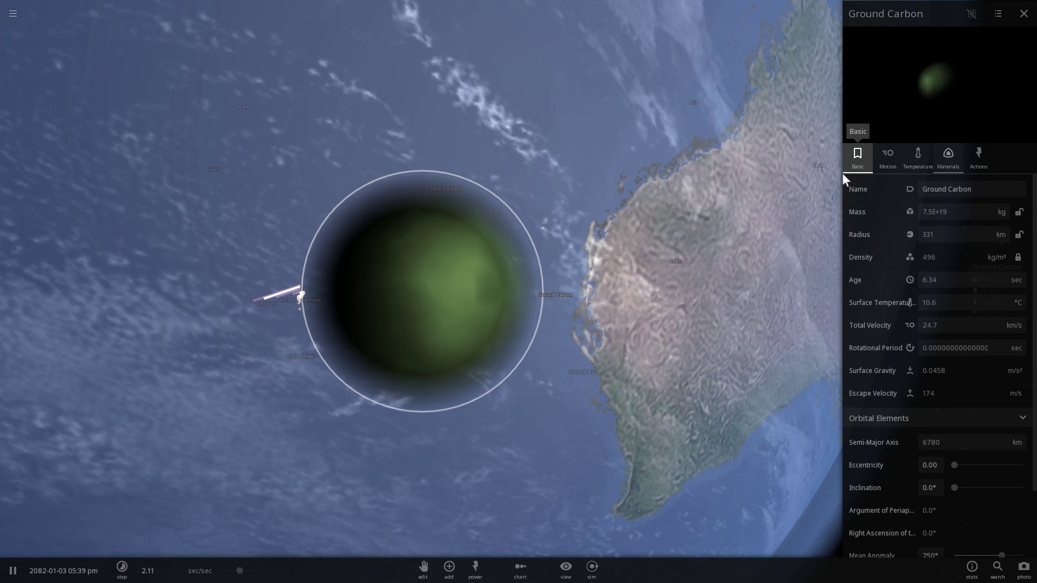
- Examine the Ground Carbon body beside the much smaller bodies, Earth's edge and Australia's west coast from several angles and distances
{"action": "left_click_drag", "start_coordinate": [685, 262], "coordinate": [388, 304]}
{"action": "left_click_drag", "start_coordinate": [466, 307], "coordinate": [313, 313]}
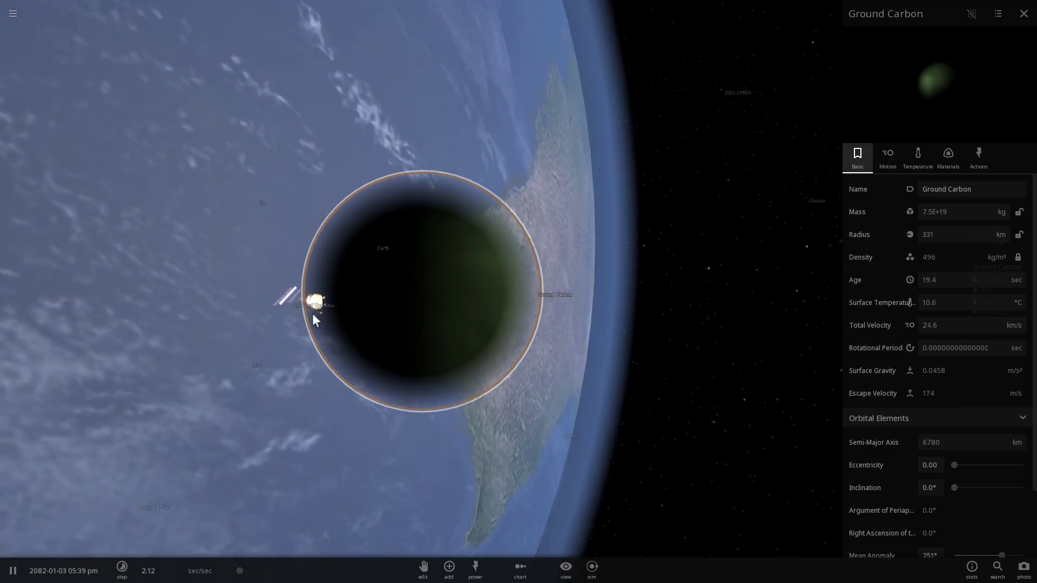
{"action": "left_click_drag", "start_coordinate": [465, 295], "coordinate": [408, 298]}
{"action": "scroll", "coordinate": [407, 305], "scroll_direction": "down", "scroll_amount": 5}
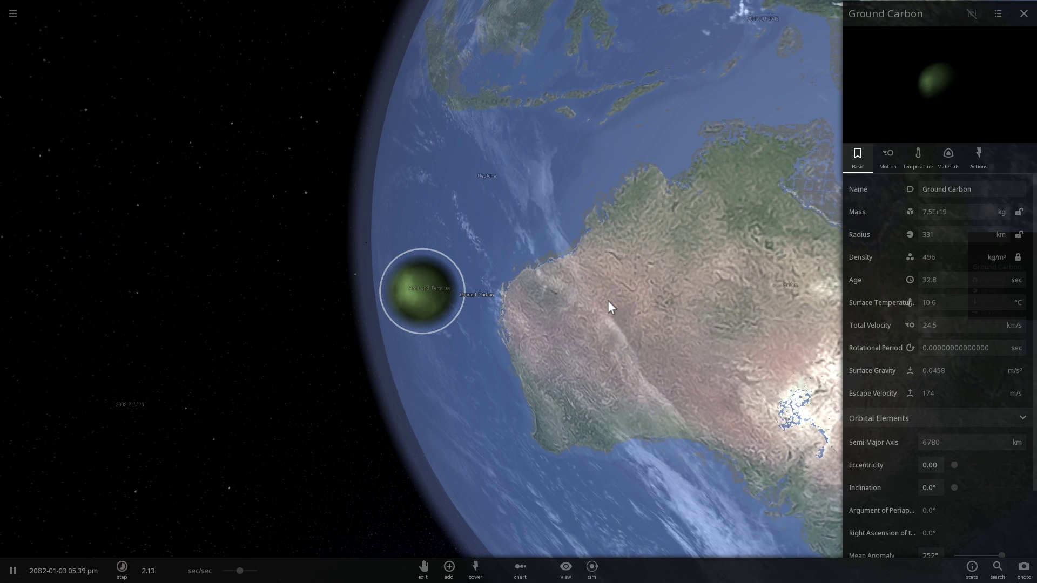
{"action": "scroll", "coordinate": [608, 300], "scroll_direction": "up", "scroll_amount": 4}
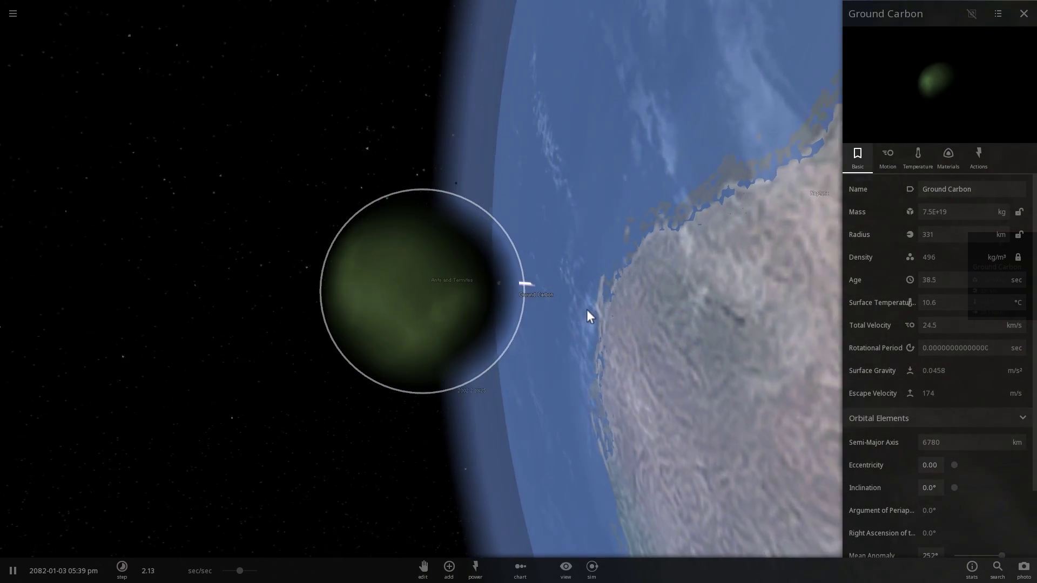
{"action": "left_click_drag", "start_coordinate": [586, 309], "coordinate": [646, 317]}
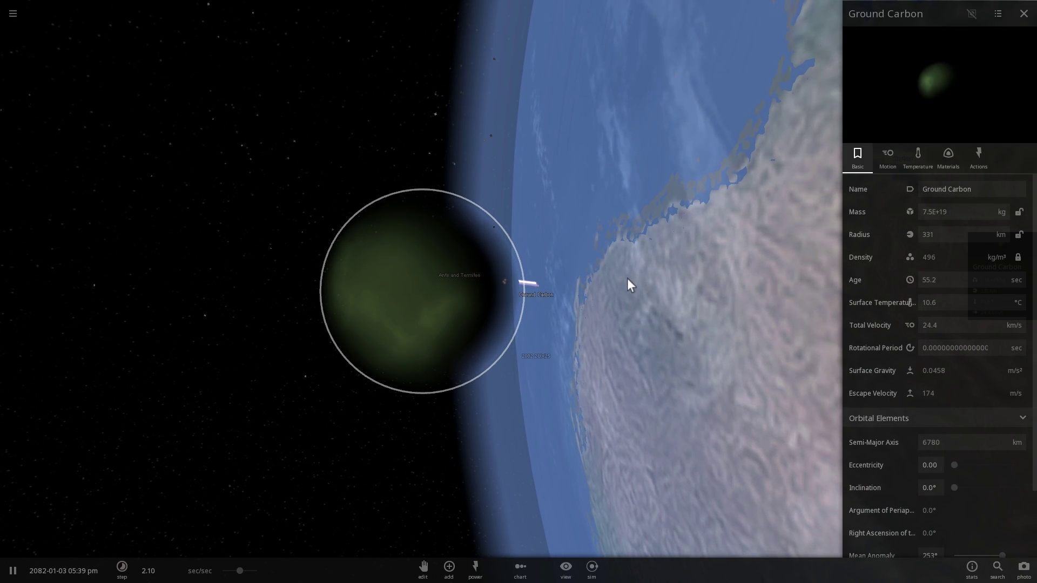
{"action": "mouse_move", "coordinate": [642, 290]}
{"action": "left_mouse_down"}
{"action": "mouse_move", "coordinate": [679, 306]}
{"action": "mouse_move", "coordinate": [646, 307]}
{"action": "left_mouse_up"}
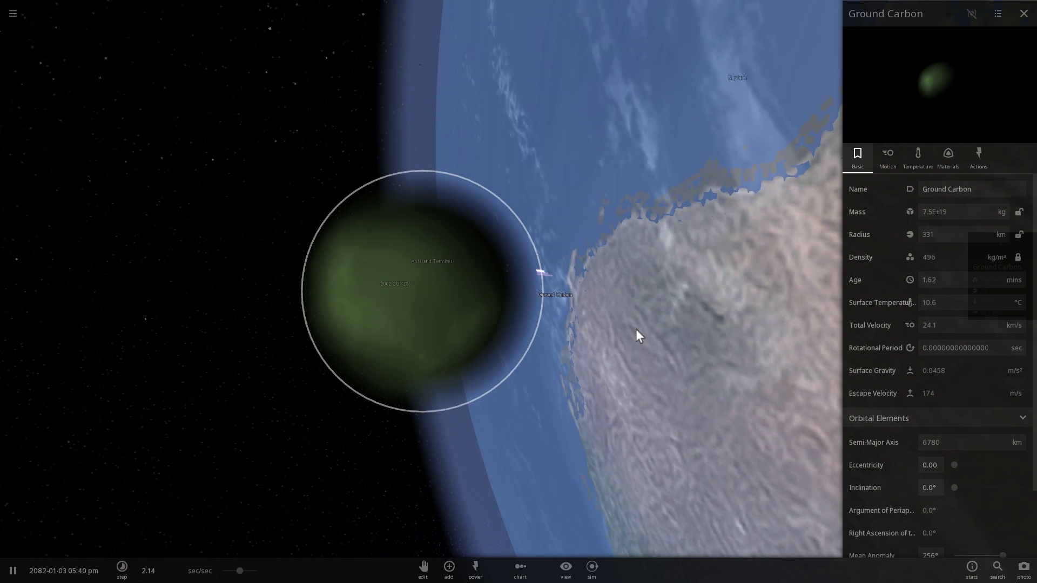
{"action": "left_click_drag", "start_coordinate": [637, 329], "coordinate": [705, 334]}
{"action": "left_click_drag", "start_coordinate": [631, 327], "coordinate": [532, 317]}
{"action": "left_click_drag", "start_coordinate": [630, 332], "coordinate": [798, 329]}
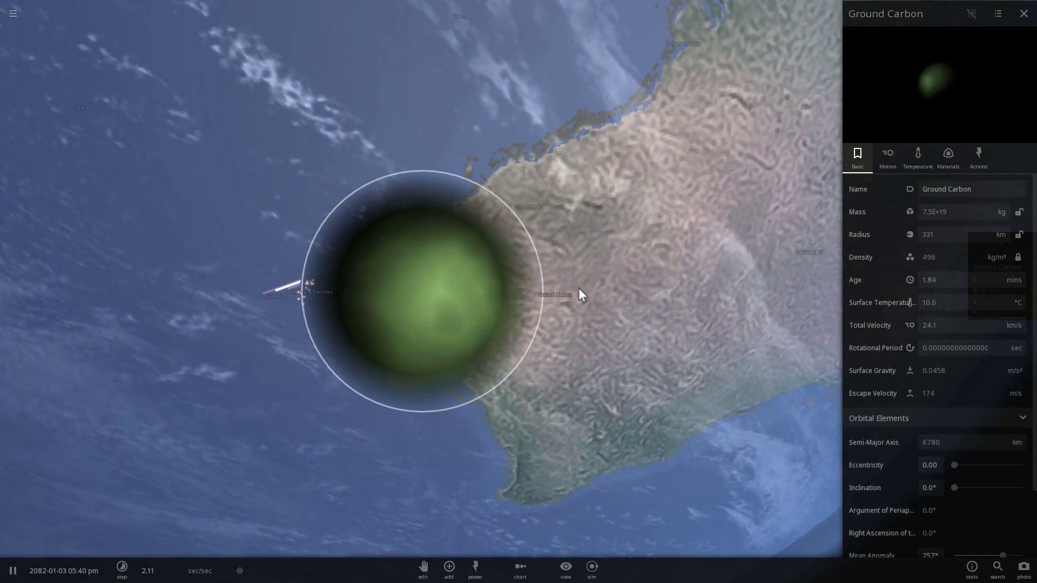
{"action": "left_click_drag", "start_coordinate": [582, 287], "coordinate": [358, 275]}
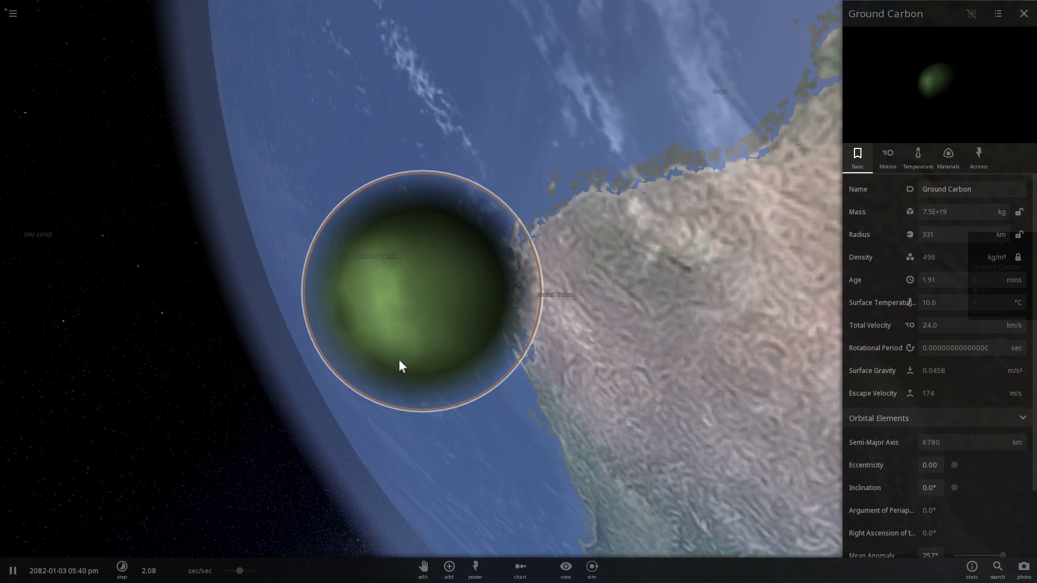
{"action": "left_click_drag", "start_coordinate": [491, 333], "coordinate": [470, 328]}
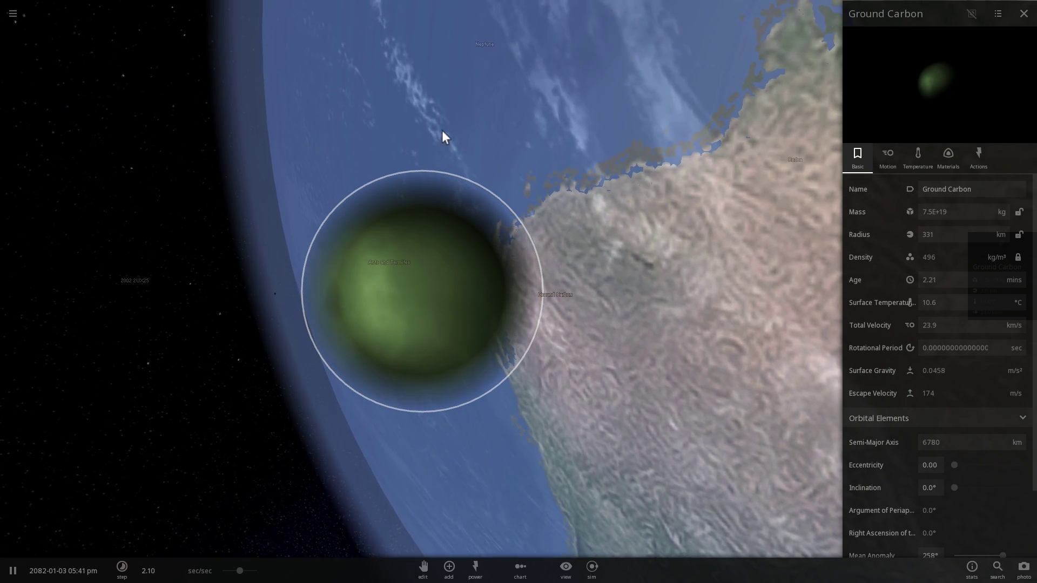
- Examine the Ground Carbon body from all around as it passes over Australia, including side-on against space and obliquely from above
{"action": "left_click_drag", "start_coordinate": [439, 254], "coordinate": [583, 194]}
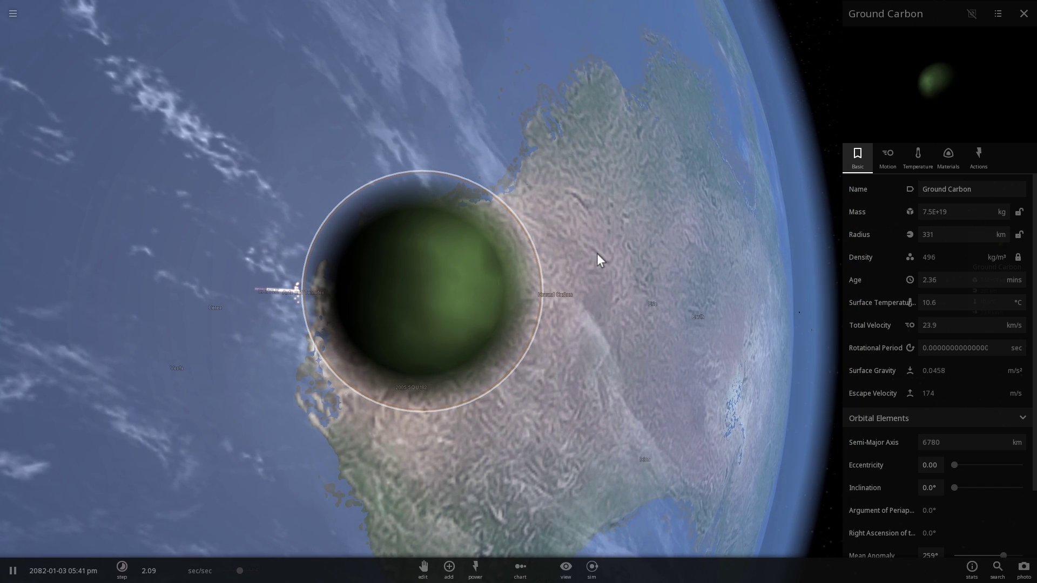
{"action": "left_click_drag", "start_coordinate": [563, 295], "coordinate": [608, 318]}
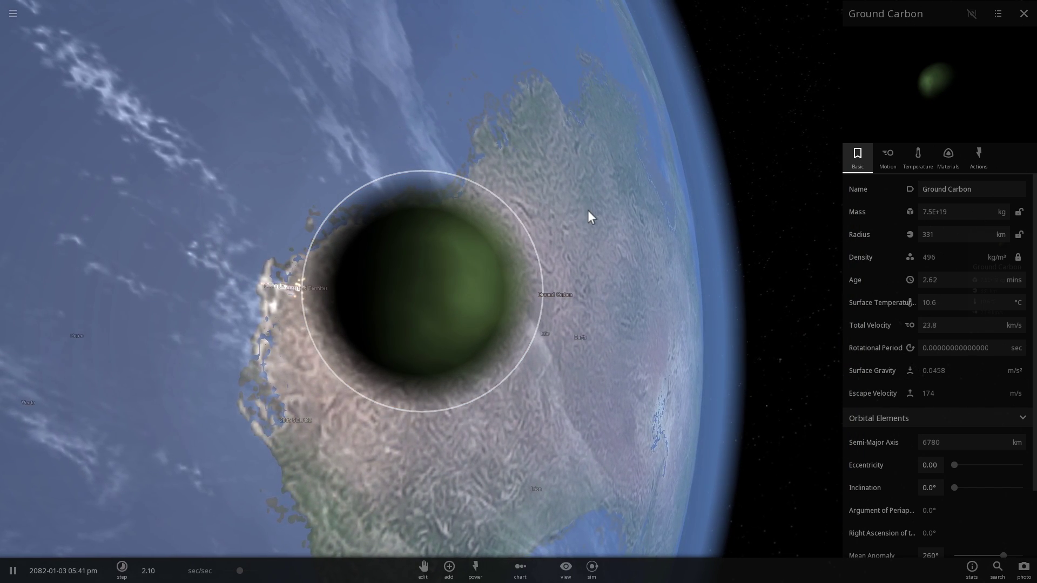
{"action": "left_click_drag", "start_coordinate": [592, 215], "coordinate": [223, 227]}
{"action": "left_click_drag", "start_coordinate": [430, 254], "coordinate": [370, 324]}
{"action": "left_click_drag", "start_coordinate": [474, 304], "coordinate": [451, 332]}
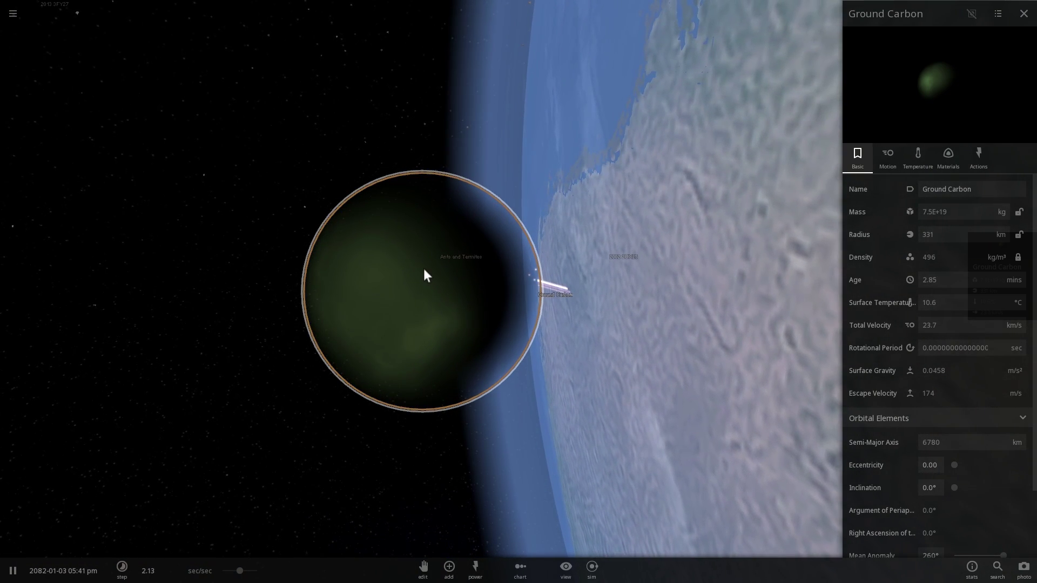
{"action": "scroll", "coordinate": [501, 218], "scroll_direction": "down", "scroll_amount": 3}
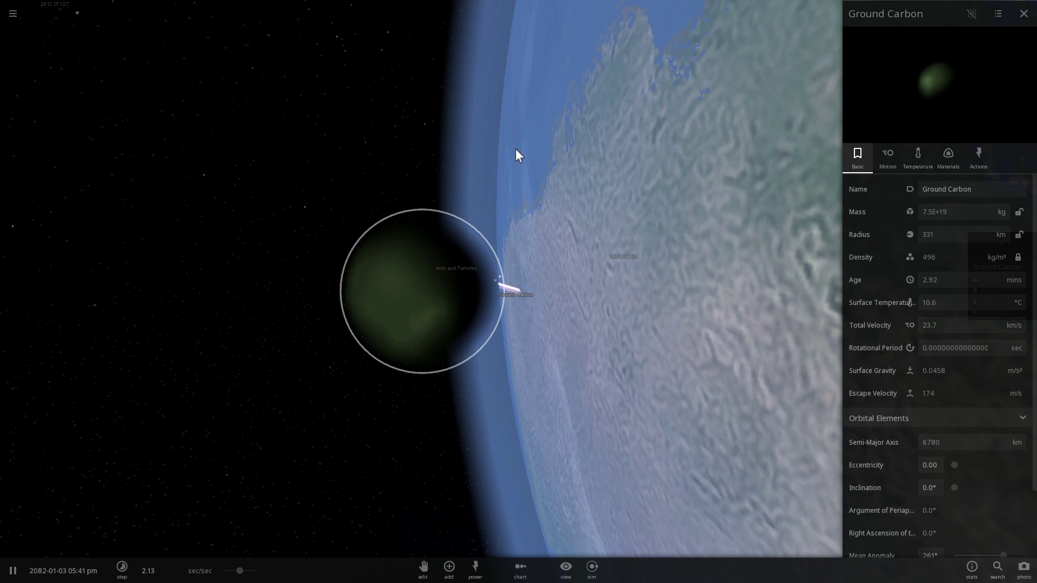
{"action": "scroll", "coordinate": [514, 183], "scroll_direction": "up", "scroll_amount": 3}
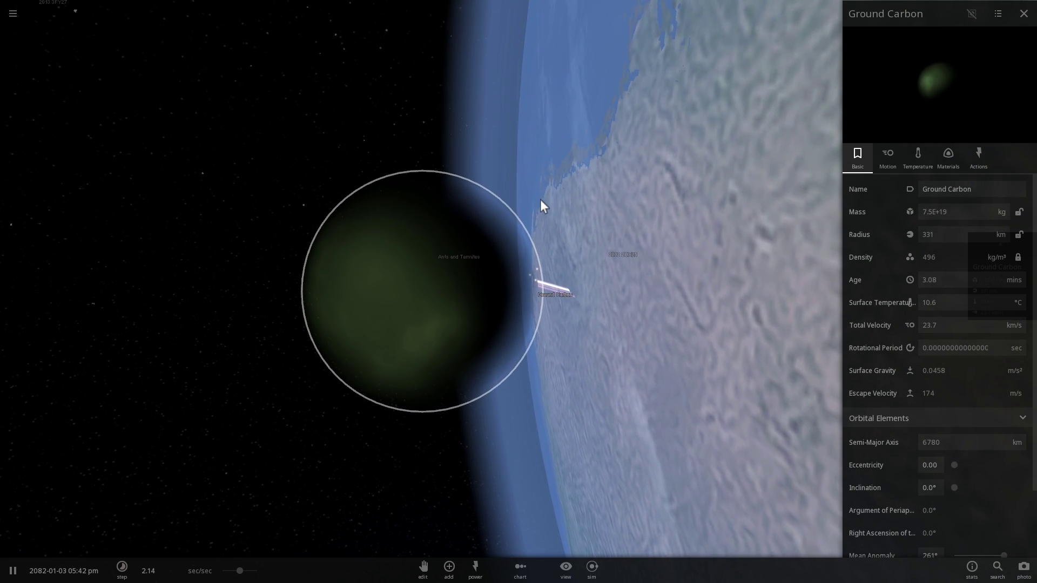
{"action": "left_click_drag", "start_coordinate": [545, 206], "coordinate": [544, 179]}
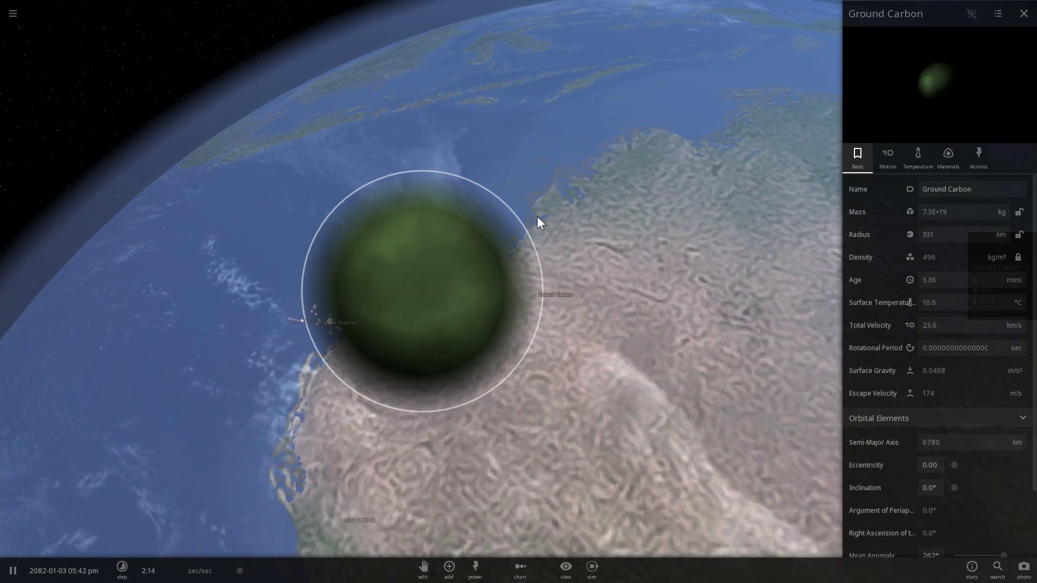
{"action": "left_click_drag", "start_coordinate": [537, 216], "coordinate": [560, 215]}
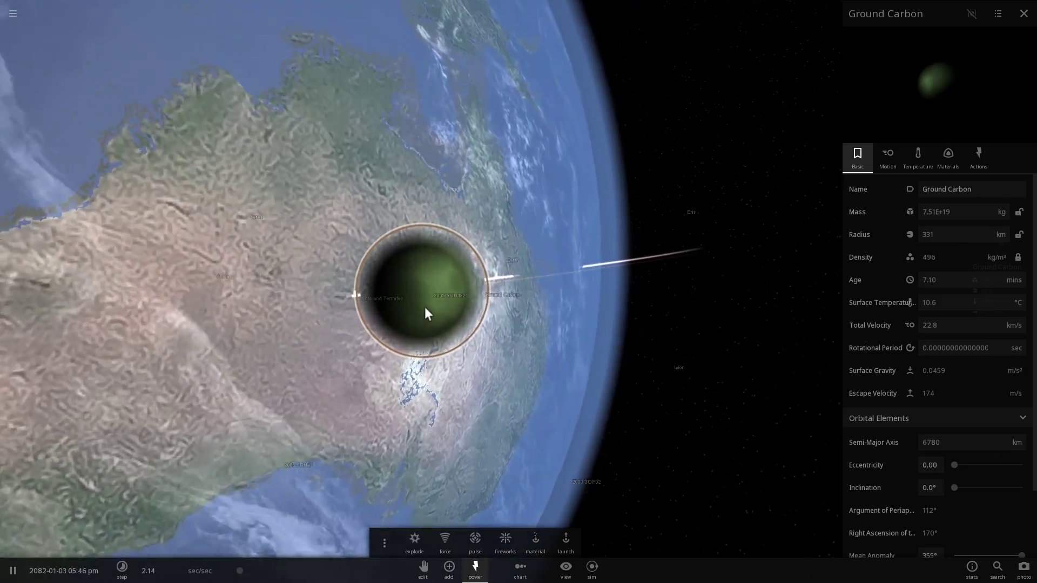
- Compare the Ground Carbon body and the trails of the other bodies with the whole of Earth, and view it up close
{"action": "left_click_drag", "start_coordinate": [424, 307], "coordinate": [241, 299]}
{"action": "scroll", "coordinate": [459, 294], "scroll_direction": "up", "scroll_amount": 3}
{"action": "left_click_drag", "start_coordinate": [459, 293], "coordinate": [390, 296]}
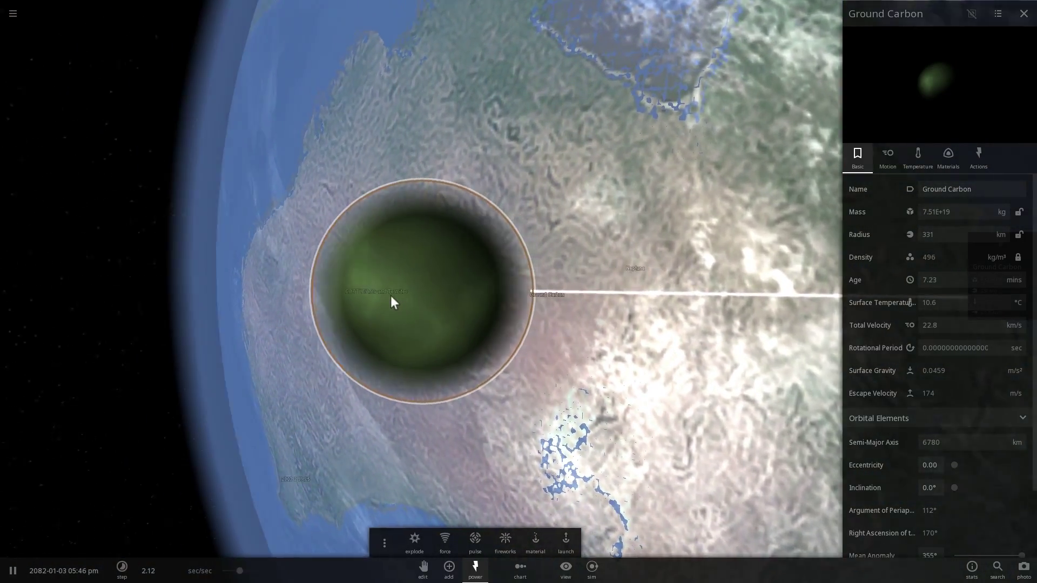
{"action": "scroll", "coordinate": [369, 297], "scroll_direction": "down", "scroll_amount": 3}
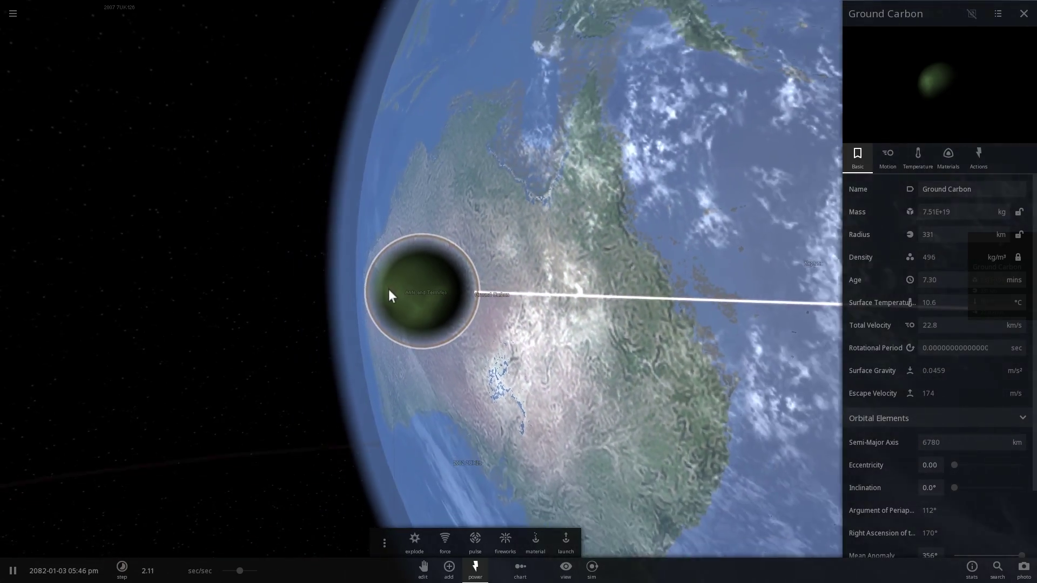
{"action": "scroll", "coordinate": [411, 296], "scroll_direction": "down", "scroll_amount": 5}
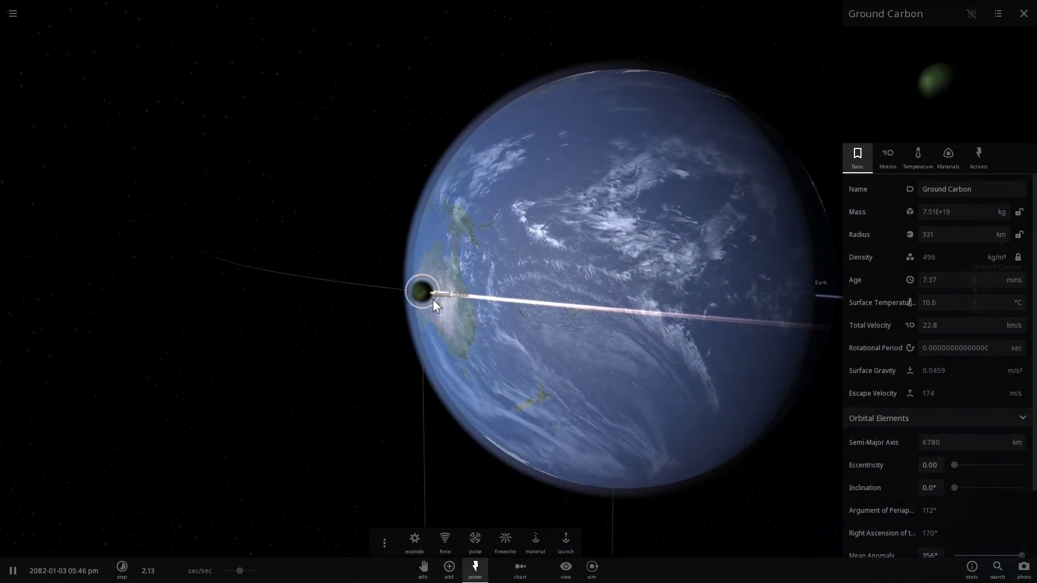
{"action": "left_click_drag", "start_coordinate": [457, 277], "coordinate": [696, 281]}
{"action": "scroll", "coordinate": [478, 335], "scroll_direction": "up", "scroll_amount": 5}
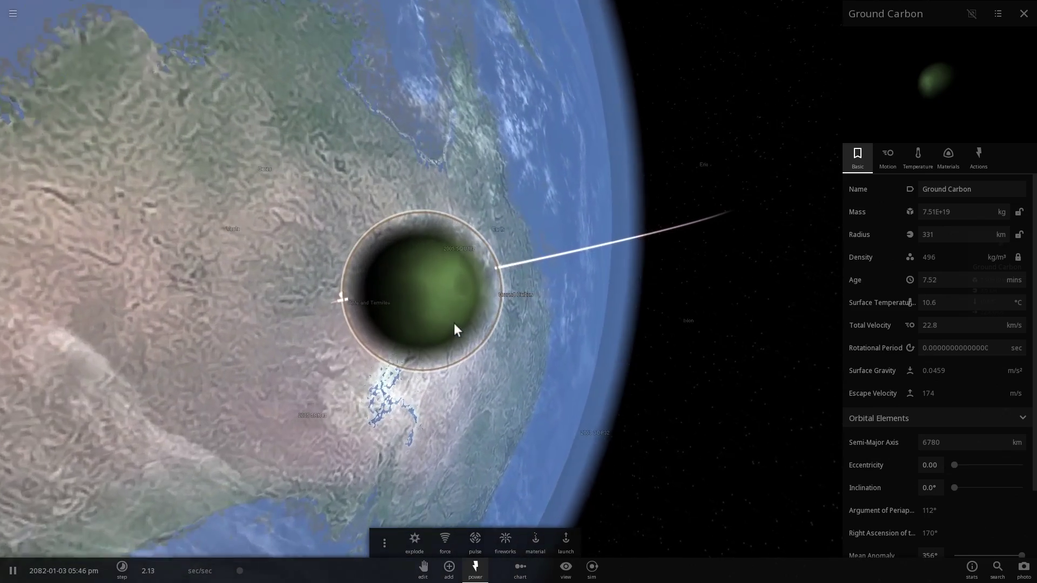
- Compare the Ground Carbon body's size with the whole Australian continent at different viewing distances
{"action": "scroll", "coordinate": [397, 292], "scroll_direction": "down", "scroll_amount": 5}
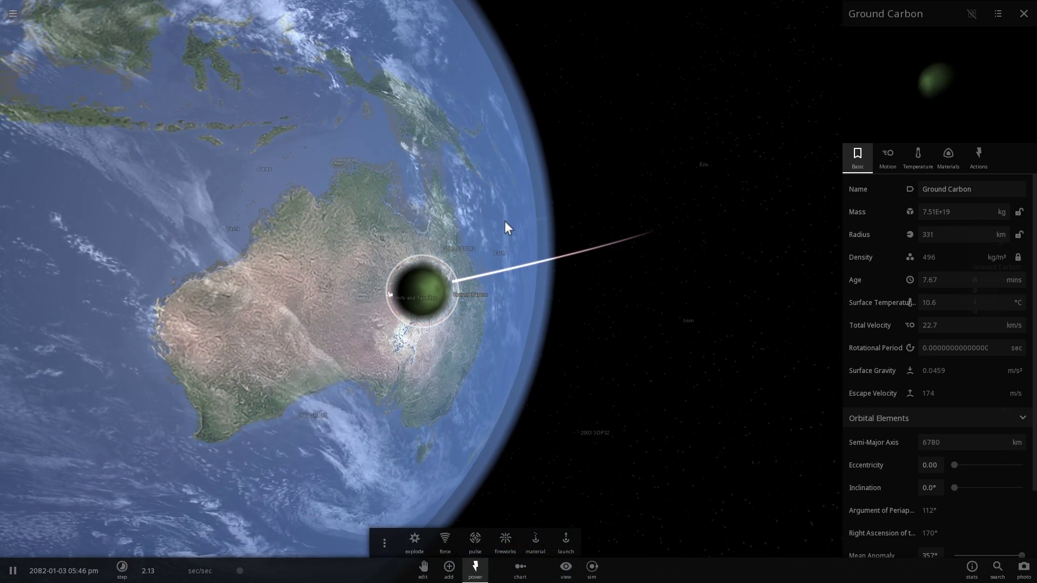
{"action": "scroll", "coordinate": [490, 219], "scroll_direction": "up", "scroll_amount": 3}
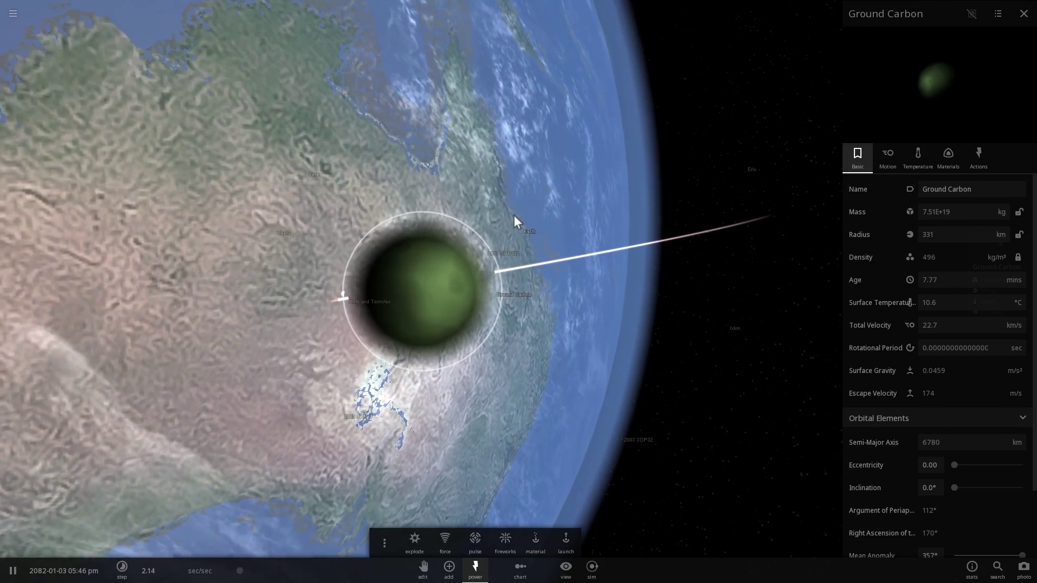
{"action": "scroll", "coordinate": [516, 215], "scroll_direction": "down", "scroll_amount": 3}
{"action": "left_click_drag", "start_coordinate": [516, 215], "coordinate": [480, 217]}
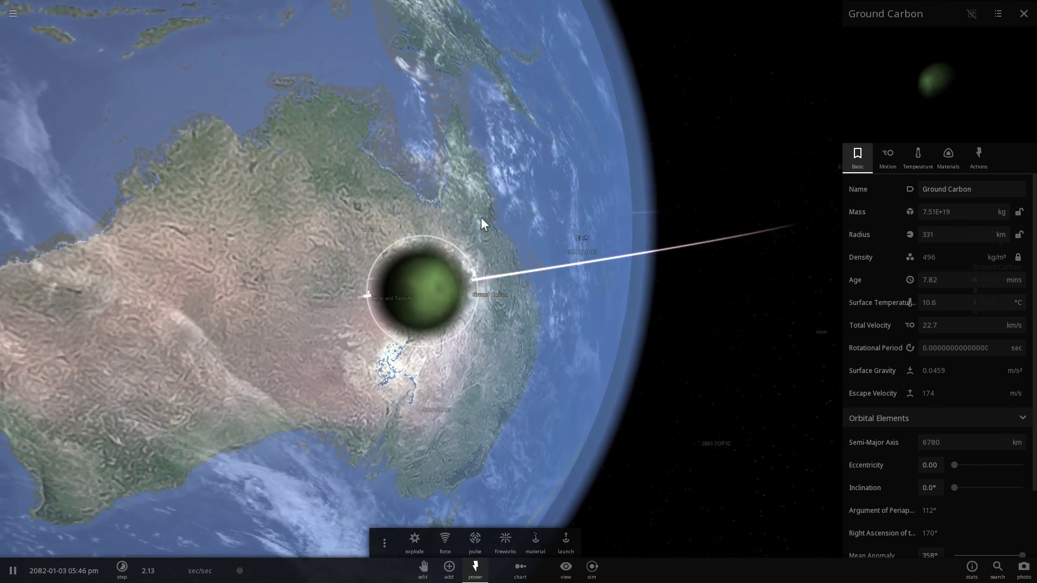
{"action": "scroll", "coordinate": [464, 216], "scroll_direction": "down", "scroll_amount": 3}
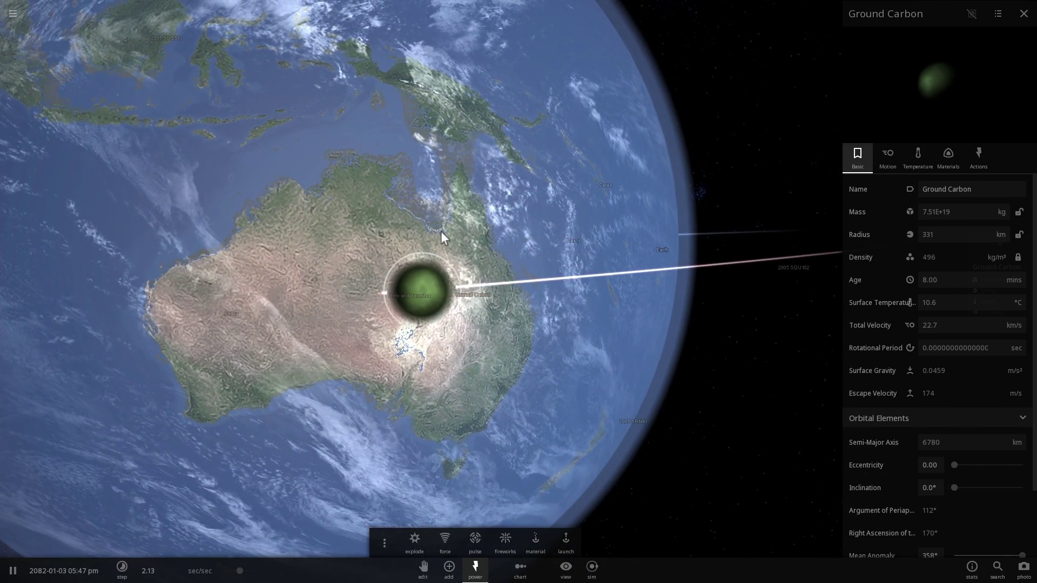
{"action": "scroll", "coordinate": [424, 278], "scroll_direction": "up", "scroll_amount": 1}
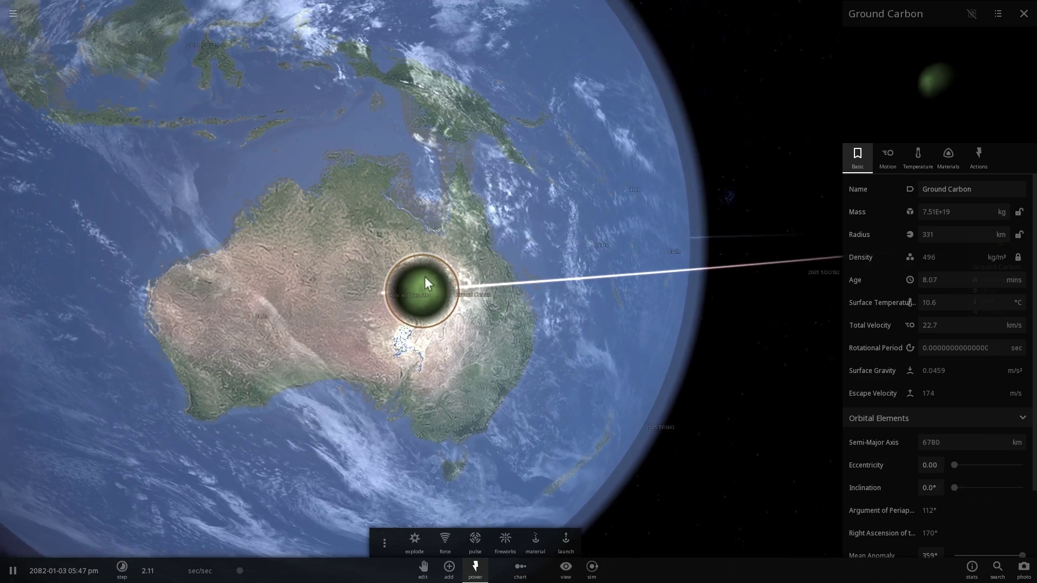
{"action": "scroll", "coordinate": [424, 276], "scroll_direction": "up", "scroll_amount": 3}
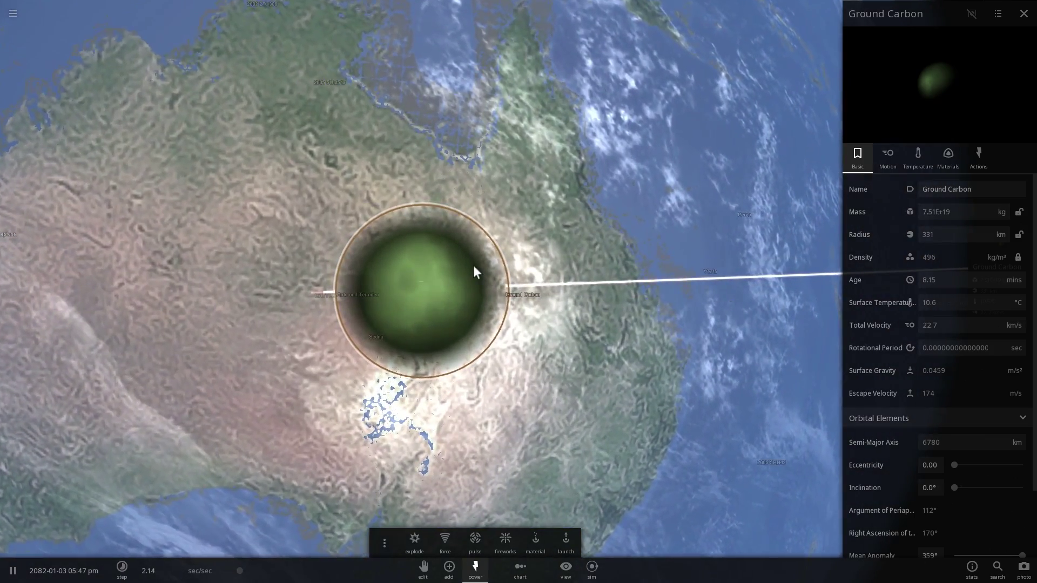
- Examine the Ants and Termites body beside the third stage of Apollo 12, both up close and from farther away
{"action": "left_click_drag", "start_coordinate": [407, 271], "coordinate": [498, 258]}
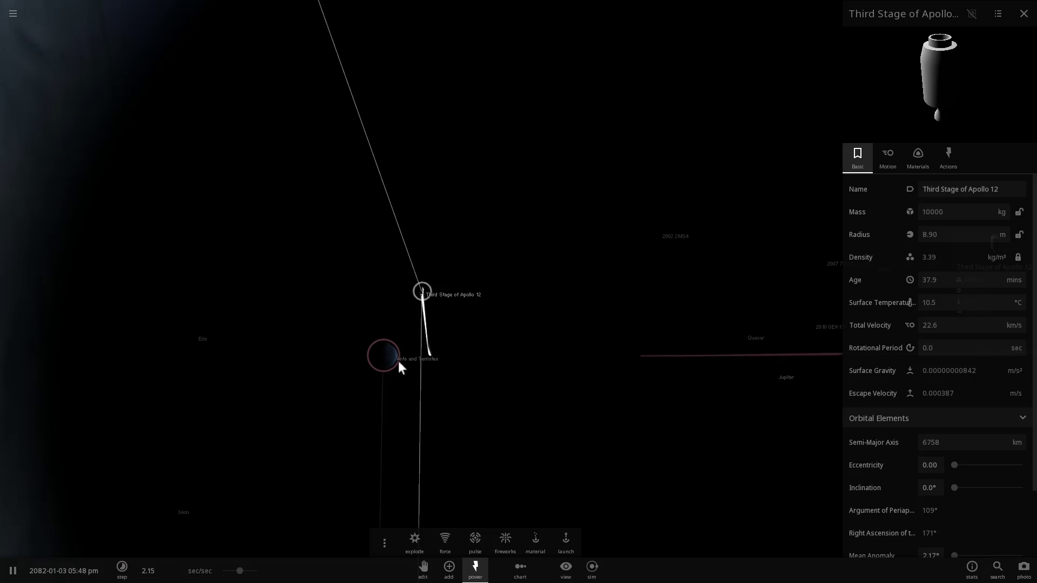
{"action": "left_click_drag", "start_coordinate": [397, 361], "coordinate": [473, 381]}
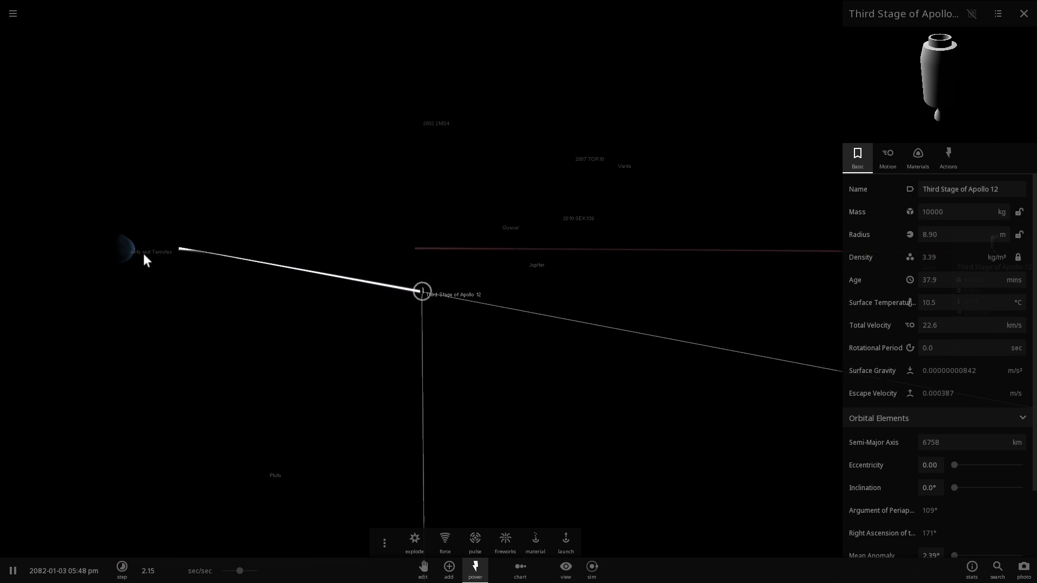
{"action": "left_click", "coordinate": [128, 245]}
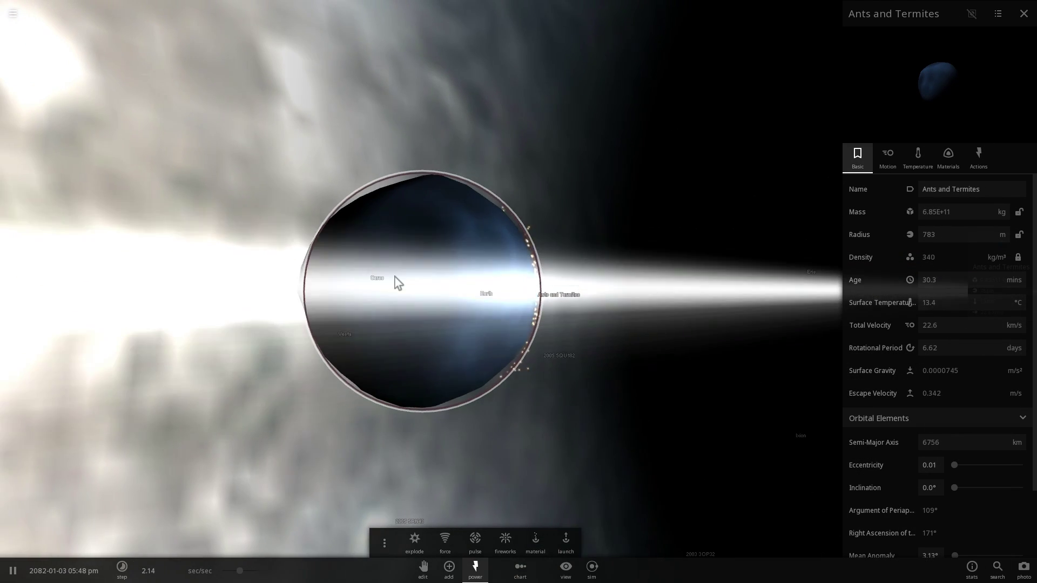
{"action": "left_click_drag", "start_coordinate": [397, 276], "coordinate": [533, 326]}
{"action": "scroll", "coordinate": [534, 326], "scroll_direction": "down", "scroll_amount": 3}
{"action": "scroll", "coordinate": [534, 327], "scroll_direction": "down", "scroll_amount": 6}
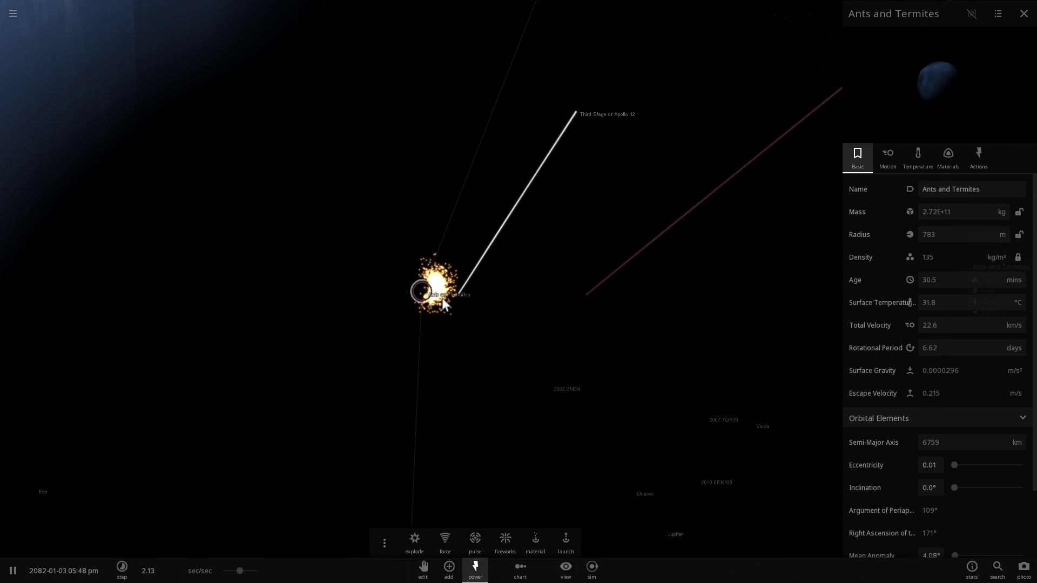
{"action": "scroll", "coordinate": [469, 309], "scroll_direction": "down", "scroll_amount": 5}
{"action": "mouse_move", "coordinate": [469, 309]}
{"action": "left_mouse_down"}
{"action": "mouse_move", "coordinate": [505, 304]}
{"action": "mouse_move", "coordinate": [456, 330]}
{"action": "mouse_move", "coordinate": [652, 251]}
{"action": "mouse_move", "coordinate": [610, 302]}
{"action": "mouse_move", "coordinate": [530, 310]}
{"action": "mouse_move", "coordinate": [551, 299]}
{"action": "mouse_move", "coordinate": [519, 298]}
{"action": "mouse_move", "coordinate": [503, 322]}
{"action": "mouse_move", "coordinate": [481, 310]}
{"action": "left_mouse_up"}
- Examine the Ground Carbon body from several sides against Australia's east coast, the open ocean and Earth's edge
{"action": "left_click", "coordinate": [652, 252]}
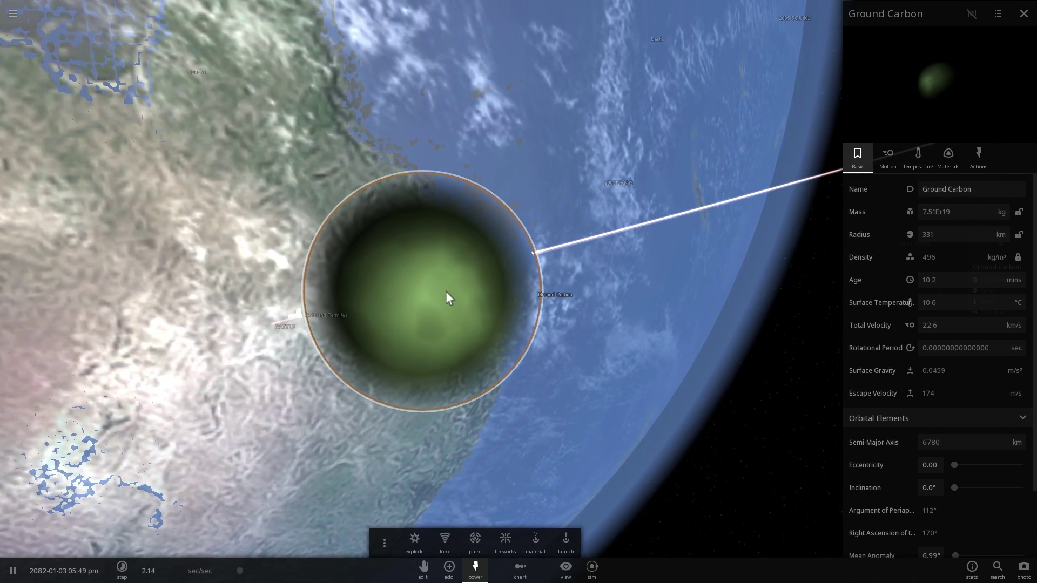
{"action": "left_click_drag", "start_coordinate": [417, 287], "coordinate": [539, 274]}
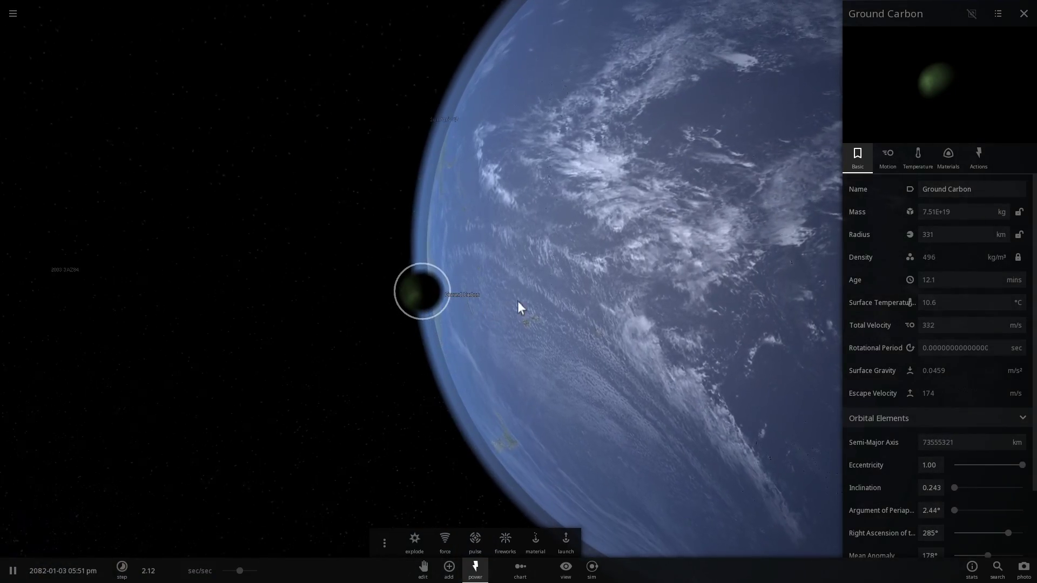
{"action": "left_click_drag", "start_coordinate": [524, 300], "coordinate": [578, 290]}
{"action": "scroll", "coordinate": [481, 303], "scroll_direction": "up", "scroll_amount": 3}
{"action": "left_click_drag", "start_coordinate": [482, 304], "coordinate": [596, 322]}
{"action": "left_click_drag", "start_coordinate": [503, 286], "coordinate": [541, 314]}
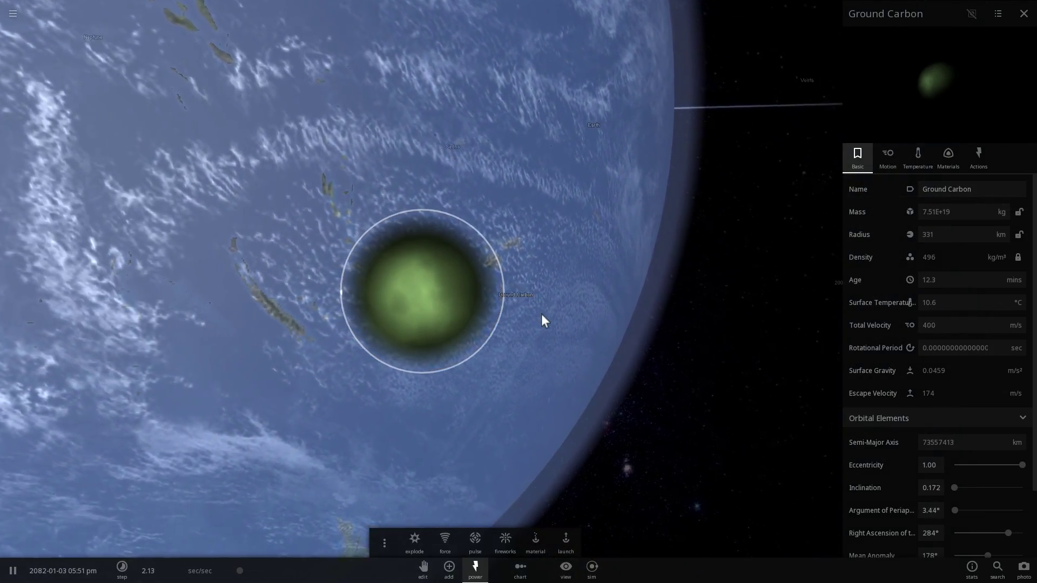
- Compare the Ground Carbon body with the whole Earth from increasingly large distances
{"action": "scroll", "coordinate": [542, 315], "scroll_direction": "down", "scroll_amount": 10}
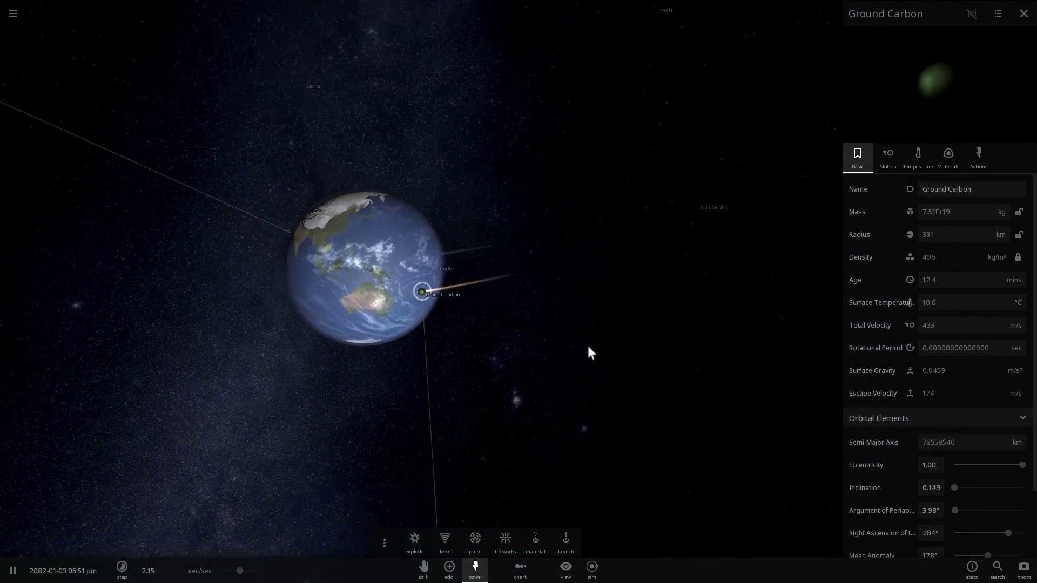
{"action": "left_click_drag", "start_coordinate": [591, 347], "coordinate": [409, 329]}
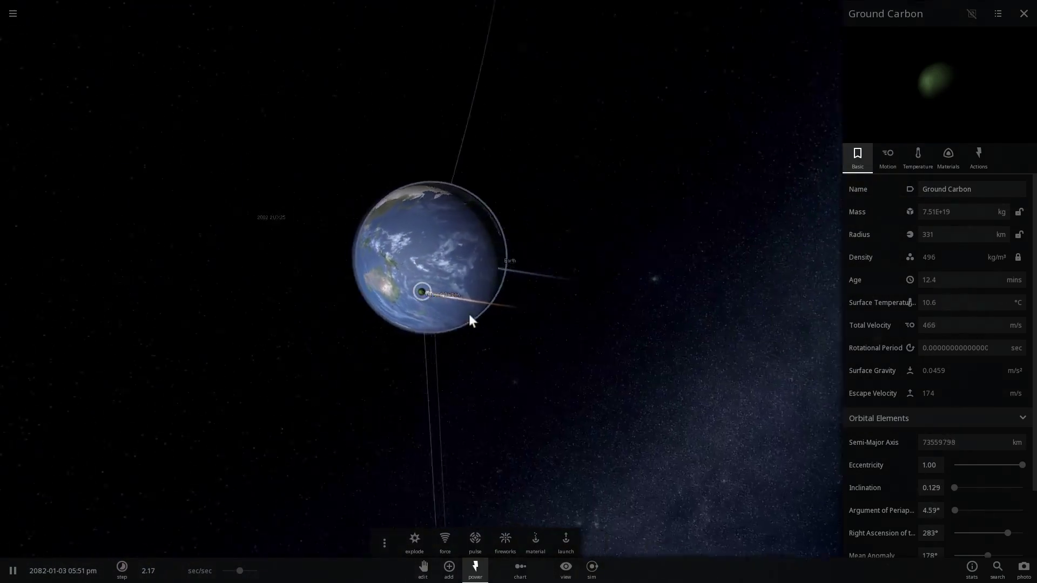
{"action": "scroll", "coordinate": [472, 320], "scroll_direction": "down", "scroll_amount": 10}
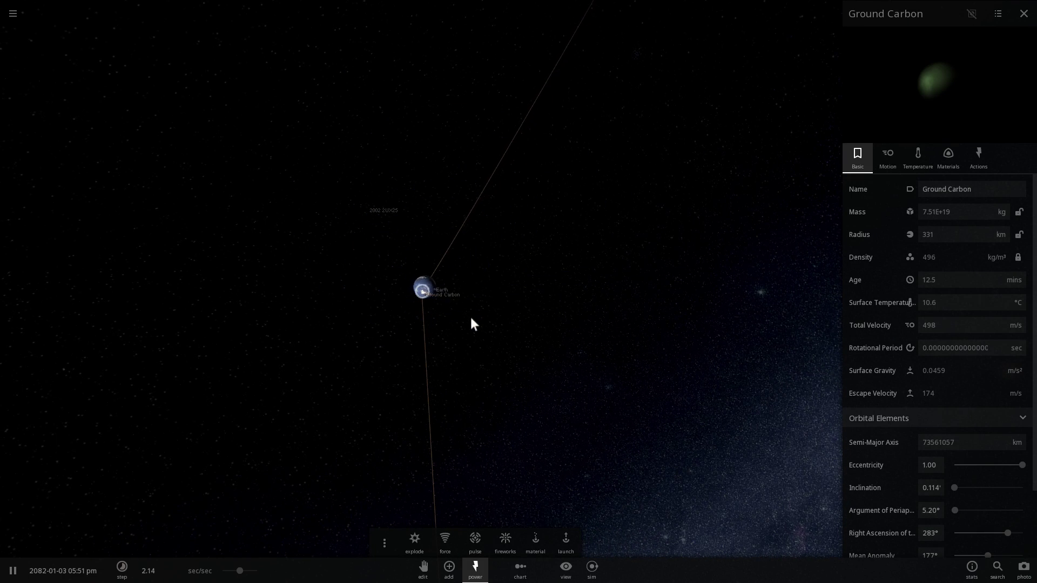
{"action": "scroll", "coordinate": [468, 318], "scroll_direction": "down", "scroll_amount": 5}
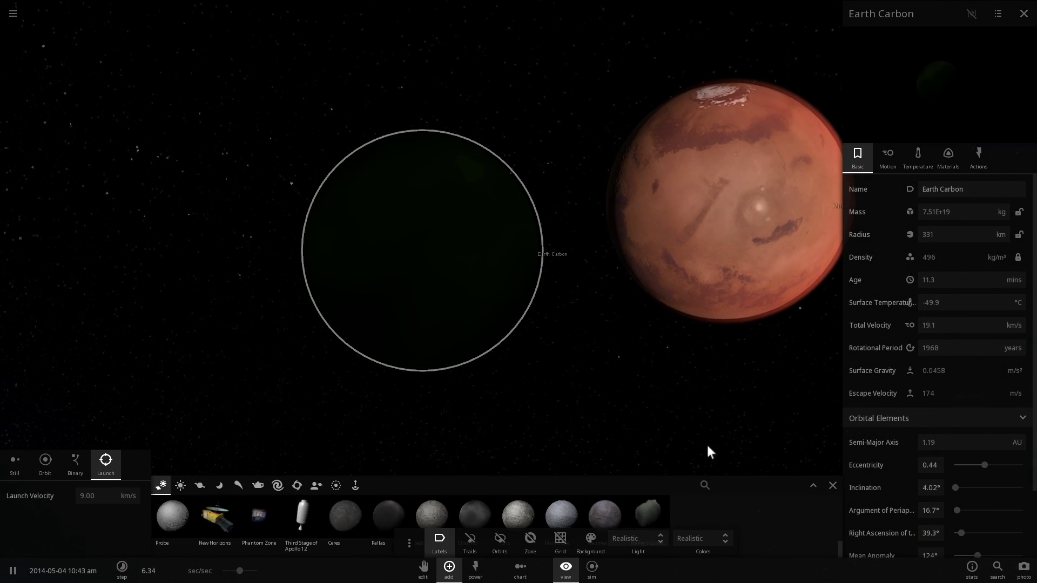
- Close the library of objects to add and raise the simulation speed to about 32 sec/sec
{"action": "left_click", "coordinate": [833, 485]}
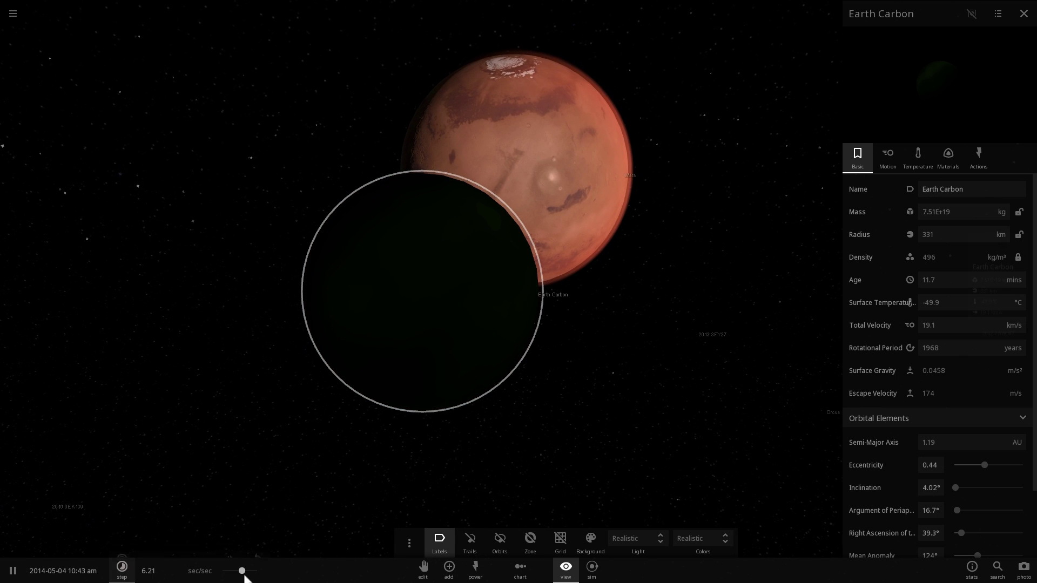
{"action": "left_click_drag", "start_coordinate": [243, 572], "coordinate": [246, 572]}
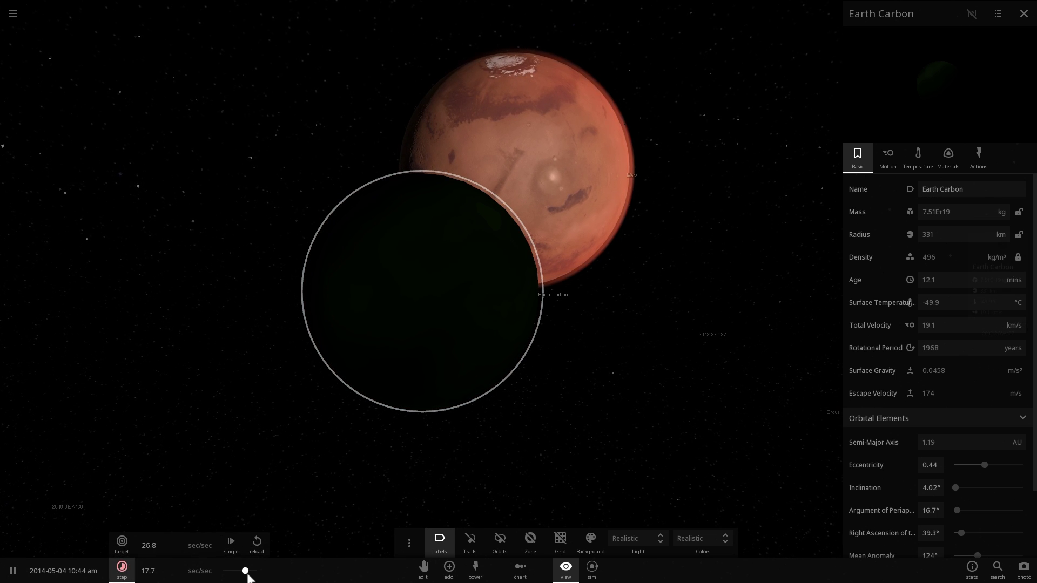
{"action": "left_click_drag", "start_coordinate": [242, 573], "coordinate": [250, 573]}
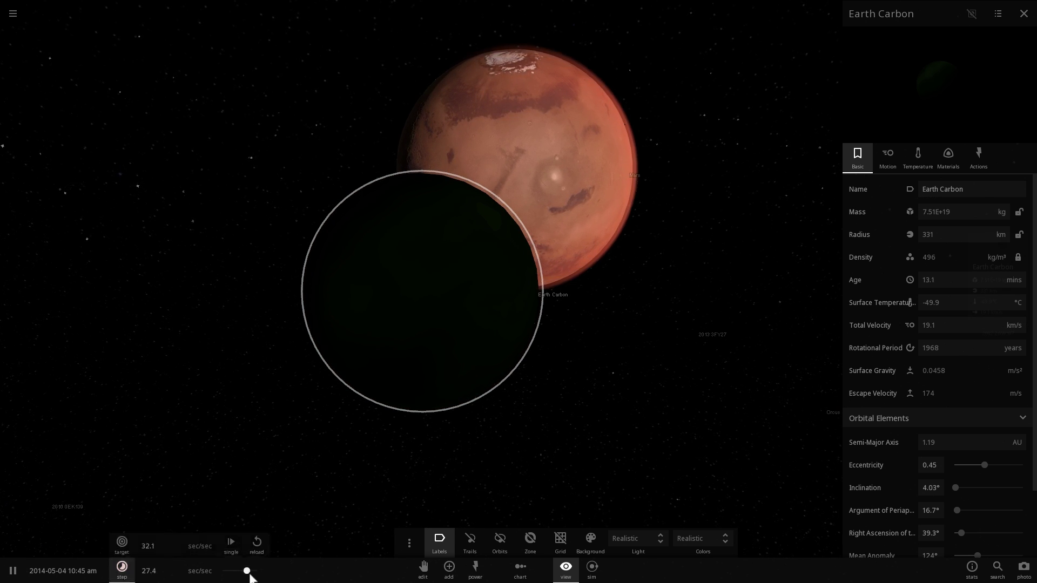
- View the Earth Carbon body beside Mars and raise the simulation speed to about 1.6 mins/sec for the impact
{"action": "scroll", "coordinate": [416, 435], "scroll_direction": "down", "scroll_amount": 6}
{"action": "left_click_drag", "start_coordinate": [339, 323], "coordinate": [424, 350]}
{"action": "scroll", "coordinate": [461, 372], "scroll_direction": "up", "scroll_amount": 5}
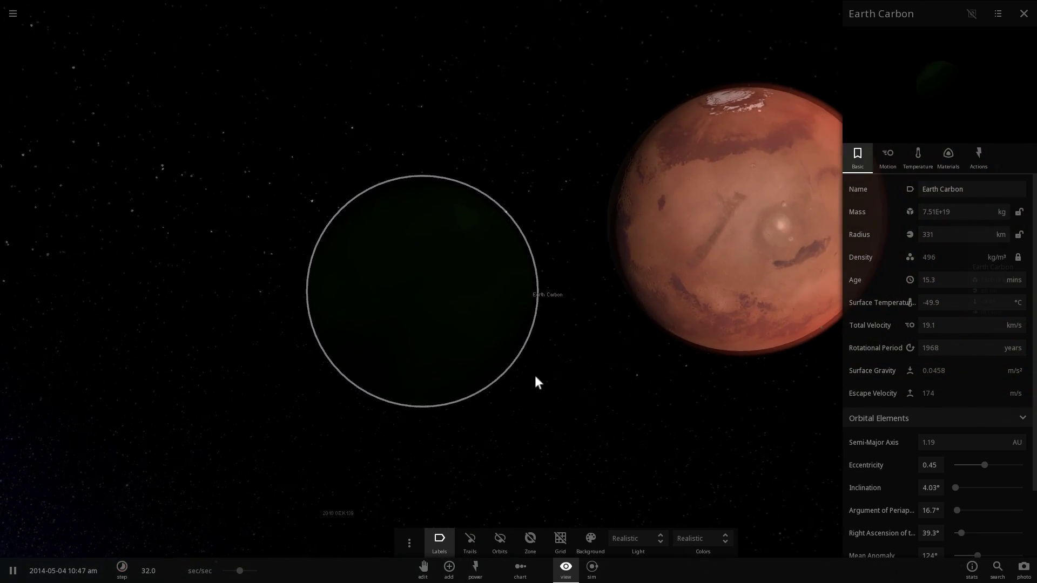
{"action": "left_click_drag", "start_coordinate": [241, 571], "coordinate": [245, 570]}
{"action": "left_click_drag", "start_coordinate": [370, 409], "coordinate": [417, 410]}
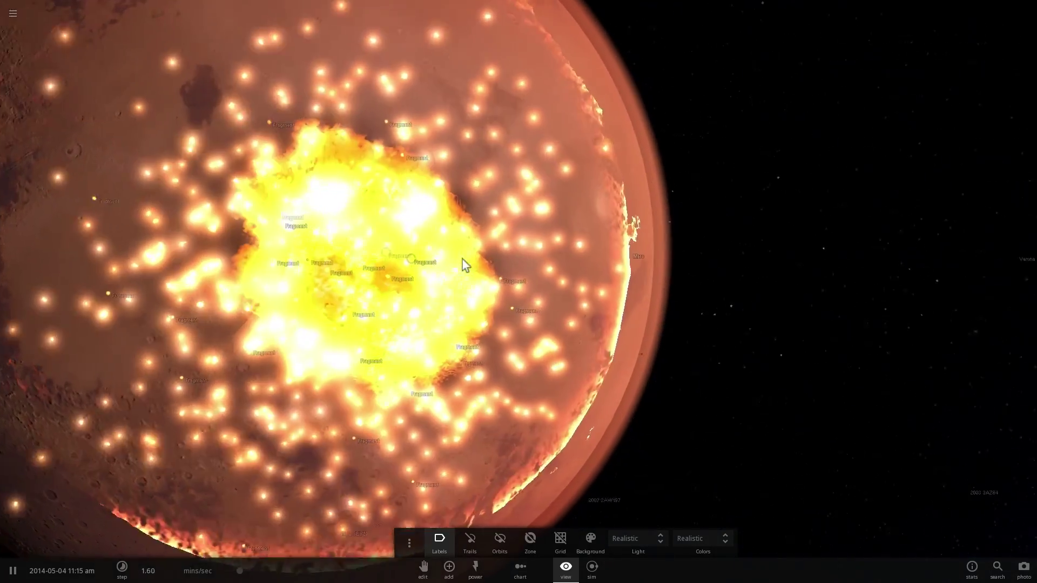
- Focus on Mars, open its material composition and bring the impact site into view
{"action": "double_click", "coordinate": [462, 260]}
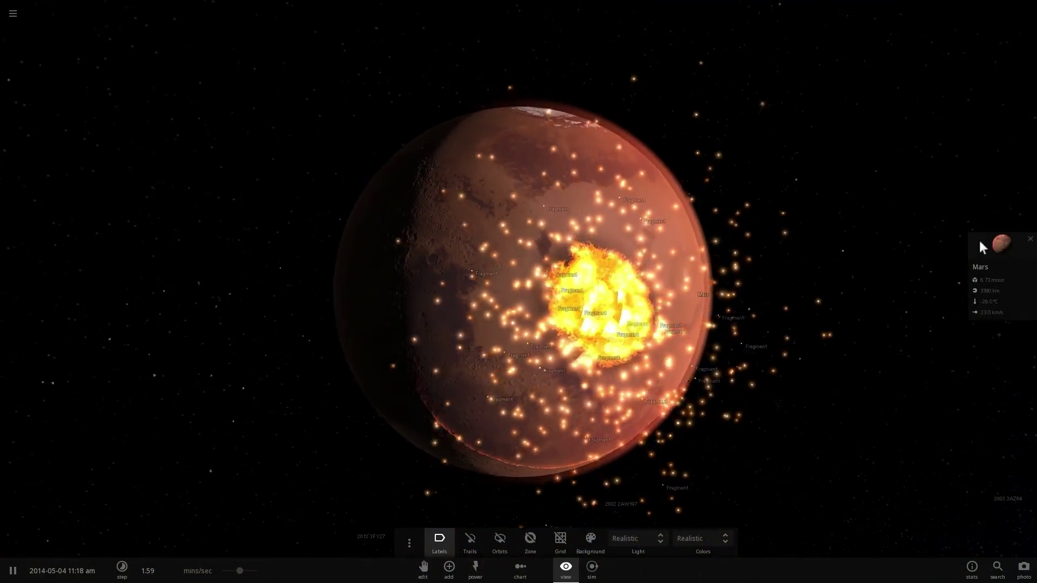
{"action": "left_click", "coordinate": [983, 243]}
{"action": "left_click", "coordinate": [949, 159]}
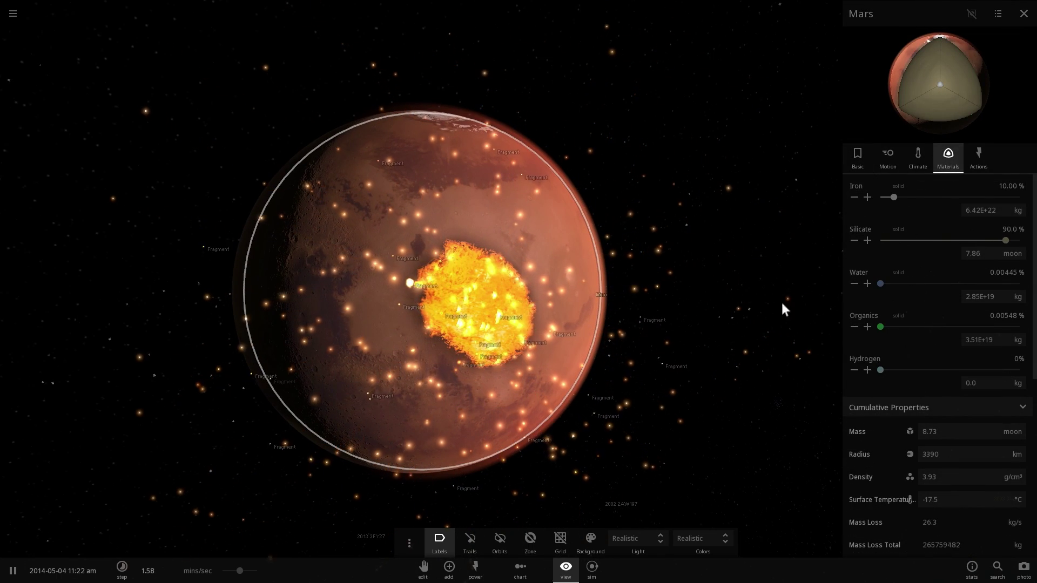
{"action": "left_click_drag", "start_coordinate": [628, 313], "coordinate": [546, 331]}
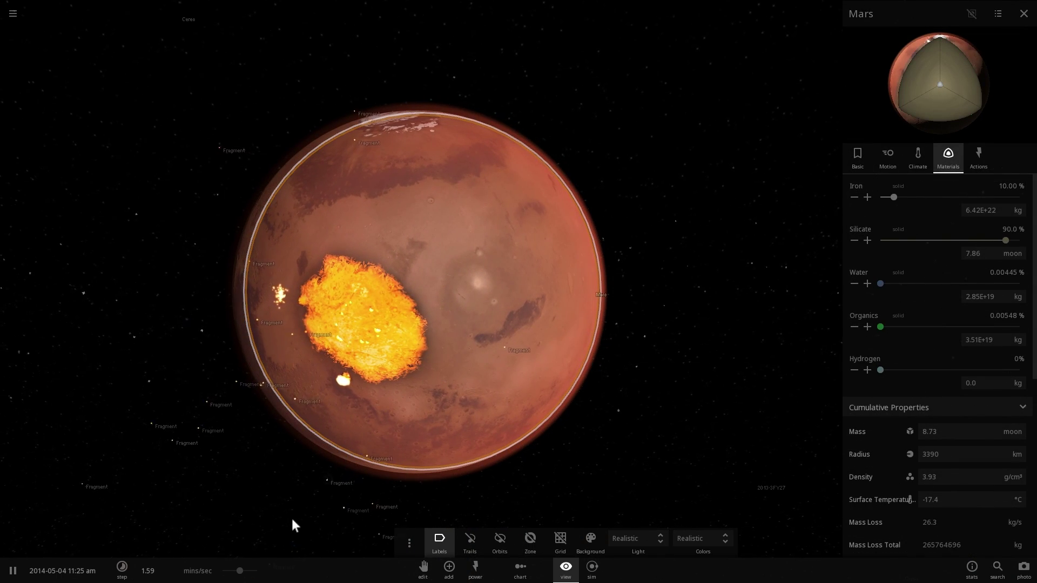
- Raise the simulation speed to about 21 mins/sec and inspect the molten impact area on Mars
{"action": "left_click_drag", "start_coordinate": [239, 571], "coordinate": [253, 569]}
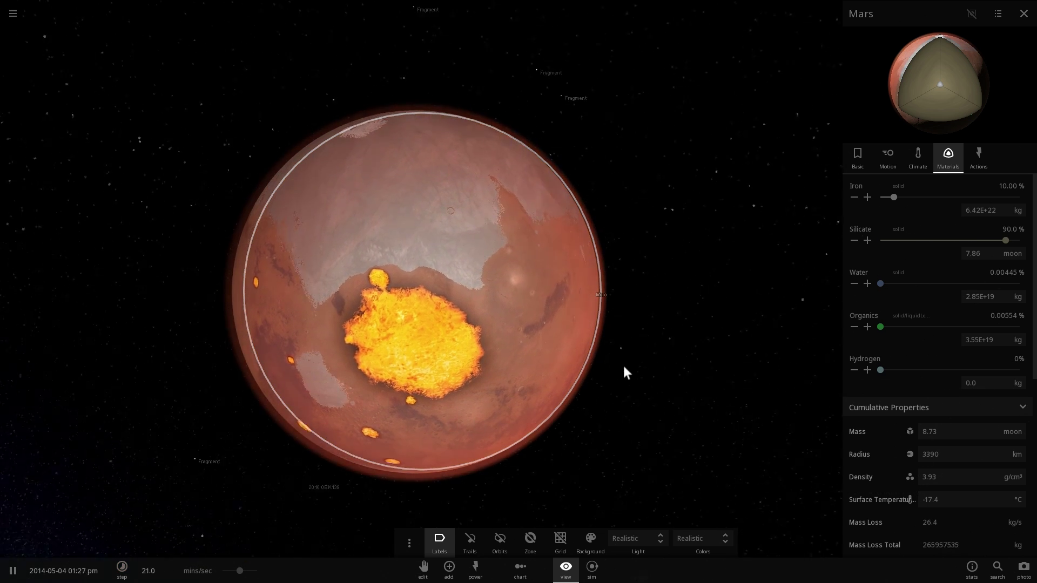
{"action": "left_click_drag", "start_coordinate": [623, 364], "coordinate": [462, 382]}
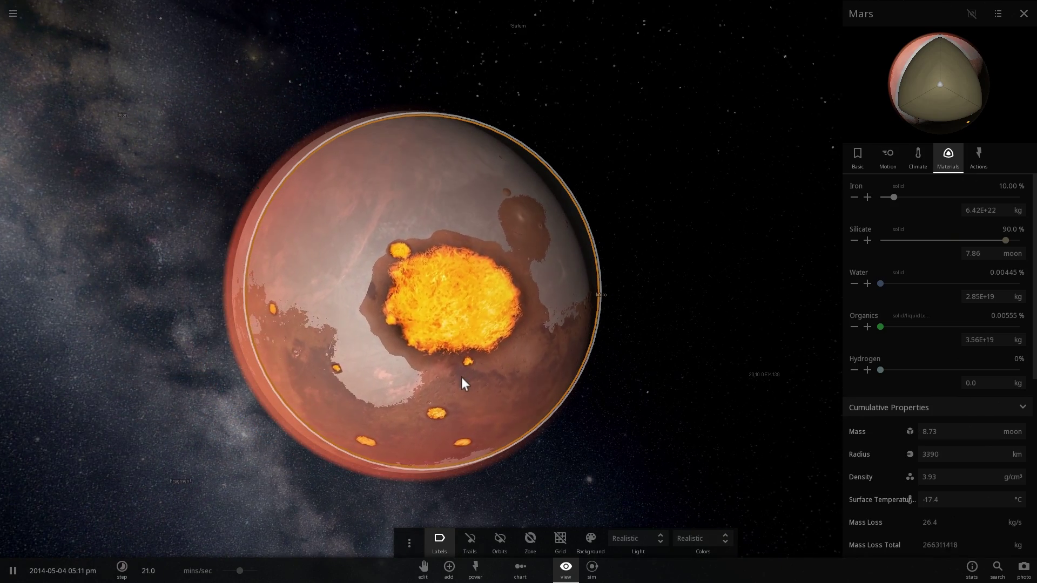
{"action": "scroll", "coordinate": [472, 371], "scroll_direction": "up", "scroll_amount": 5}
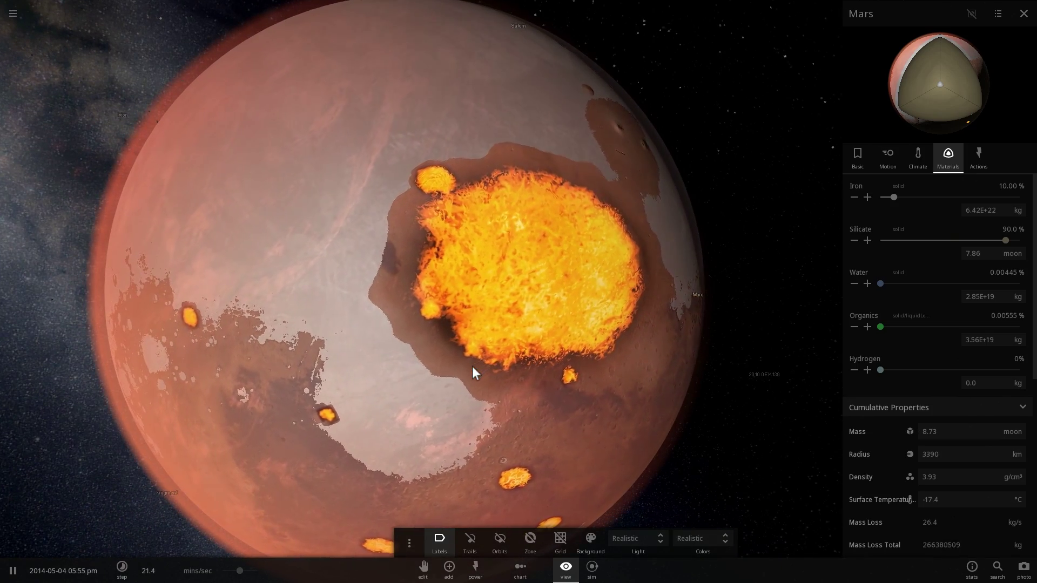
{"action": "left_click_drag", "start_coordinate": [421, 362], "coordinate": [380, 364]}
{"action": "scroll", "coordinate": [436, 342], "scroll_direction": "down", "scroll_amount": 4}
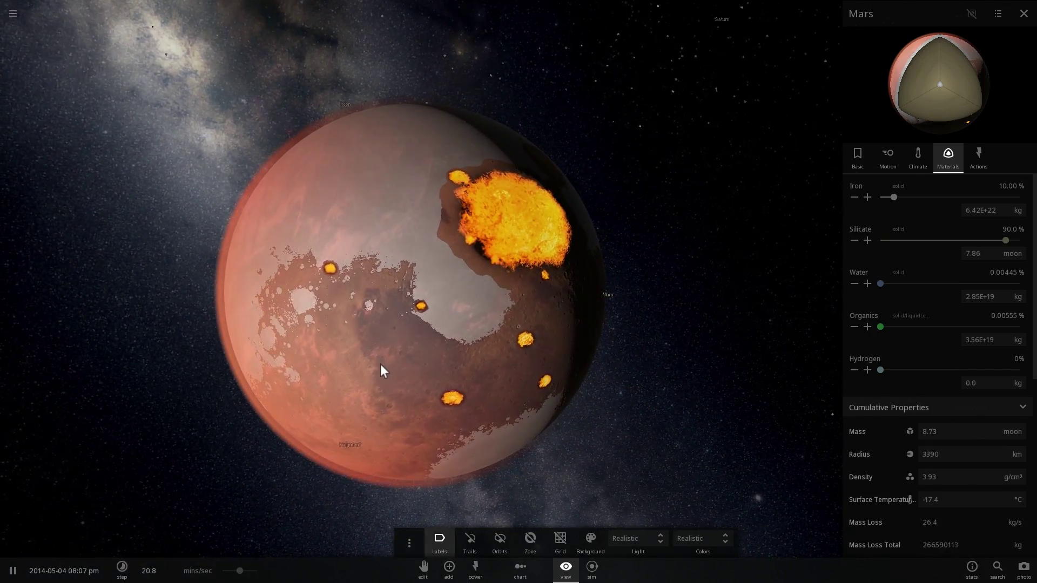
- Examine Mars's surface up close around the smaller impact spots, the night side and the pale covered regions
{"action": "scroll", "coordinate": [400, 354], "scroll_direction": "up", "scroll_amount": 2}
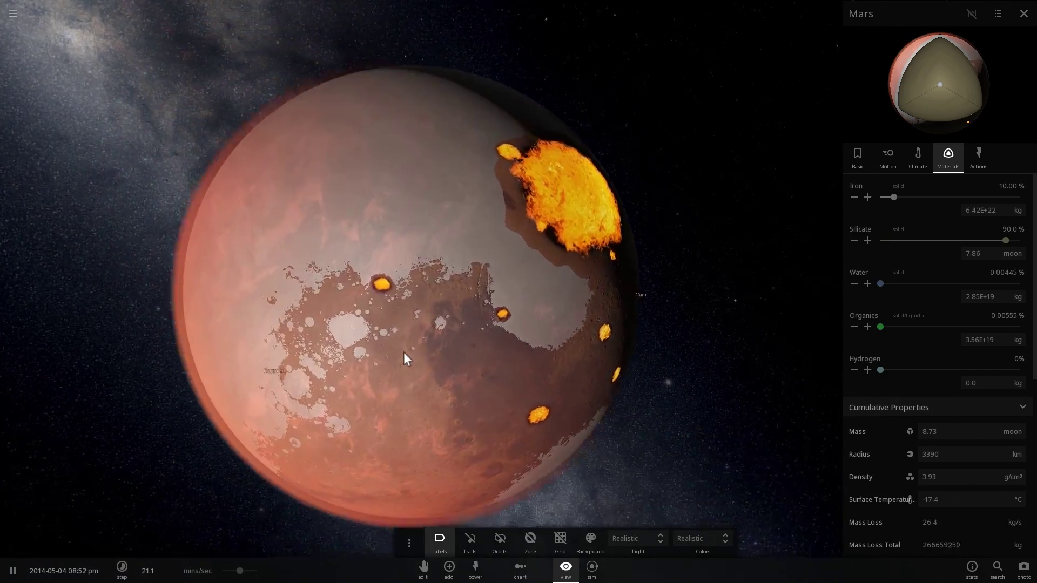
{"action": "left_click_drag", "start_coordinate": [418, 238], "coordinate": [381, 274]}
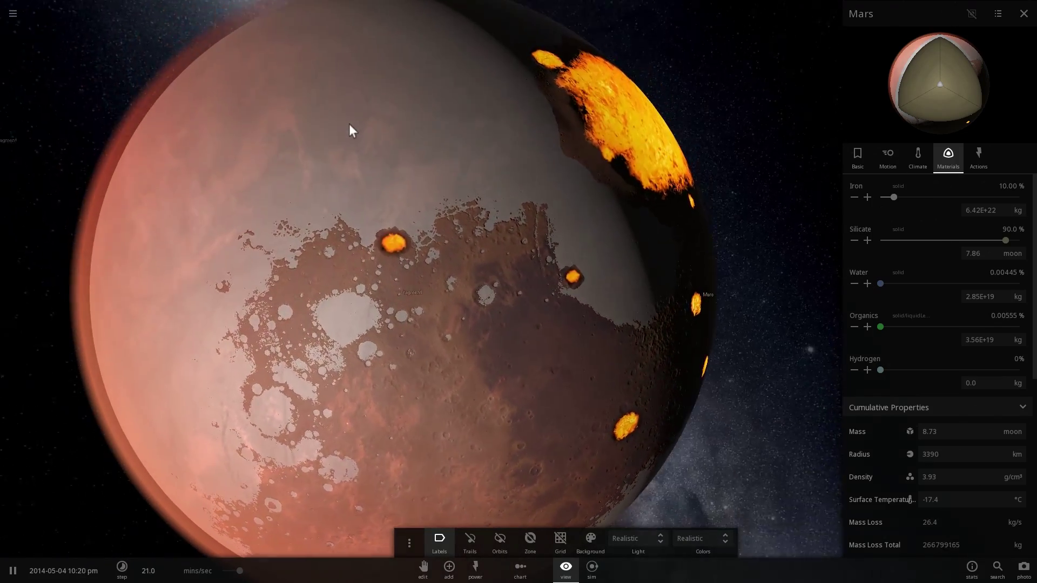
{"action": "left_click_drag", "start_coordinate": [496, 286], "coordinate": [417, 299]}
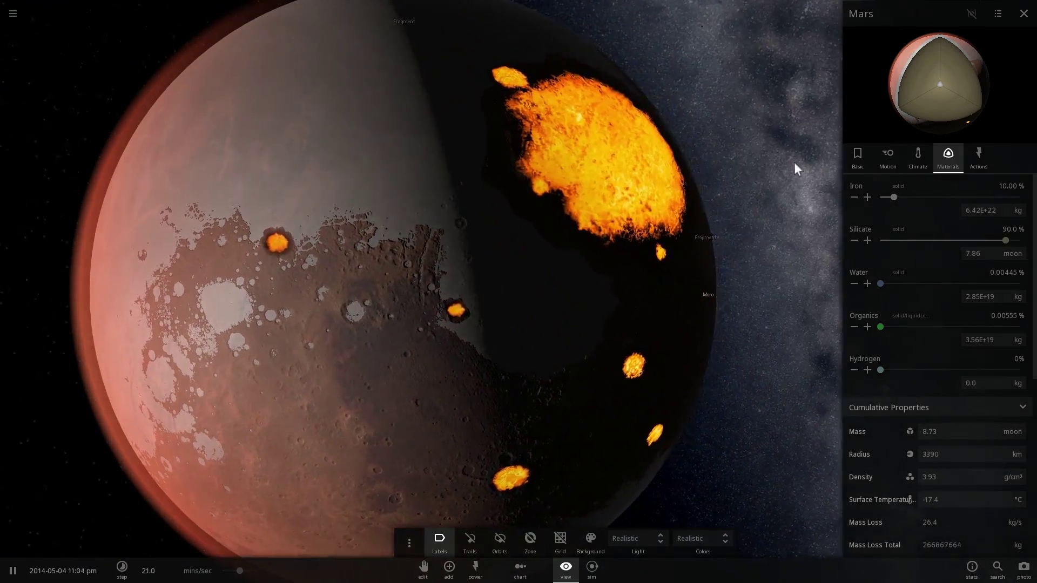
{"action": "left_click_drag", "start_coordinate": [503, 262], "coordinate": [542, 265]}
{"action": "scroll", "coordinate": [462, 252], "scroll_direction": "down", "scroll_amount": 3}
{"action": "scroll", "coordinate": [513, 273], "scroll_direction": "up", "scroll_amount": 3}
{"action": "left_click_drag", "start_coordinate": [446, 267], "coordinate": [533, 251]}
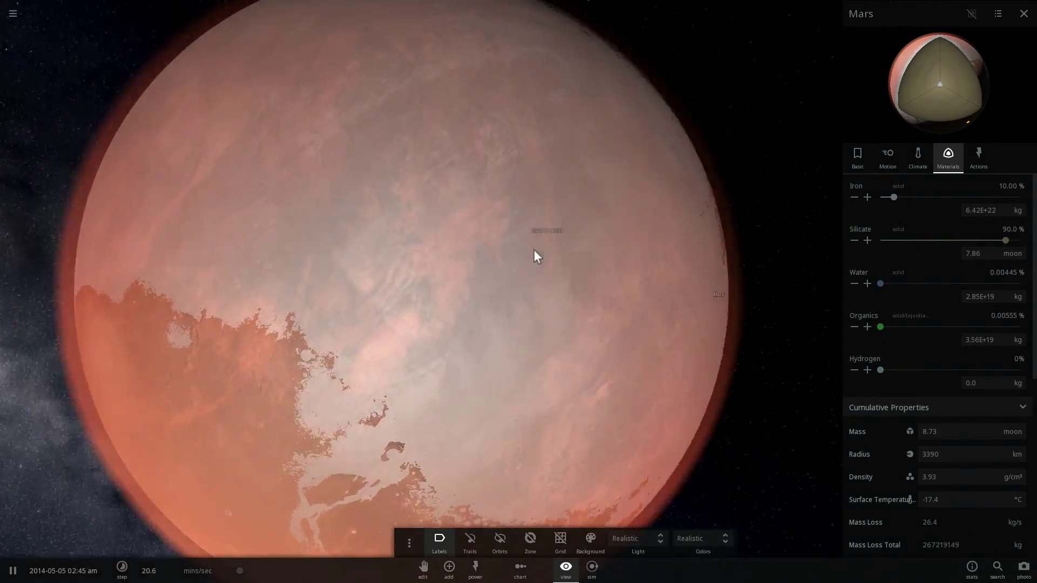
- Examine the whole globe of Mars from different sides, from the uncovered terrain round to the main impact area
{"action": "scroll", "coordinate": [519, 246], "scroll_direction": "down", "scroll_amount": 4}
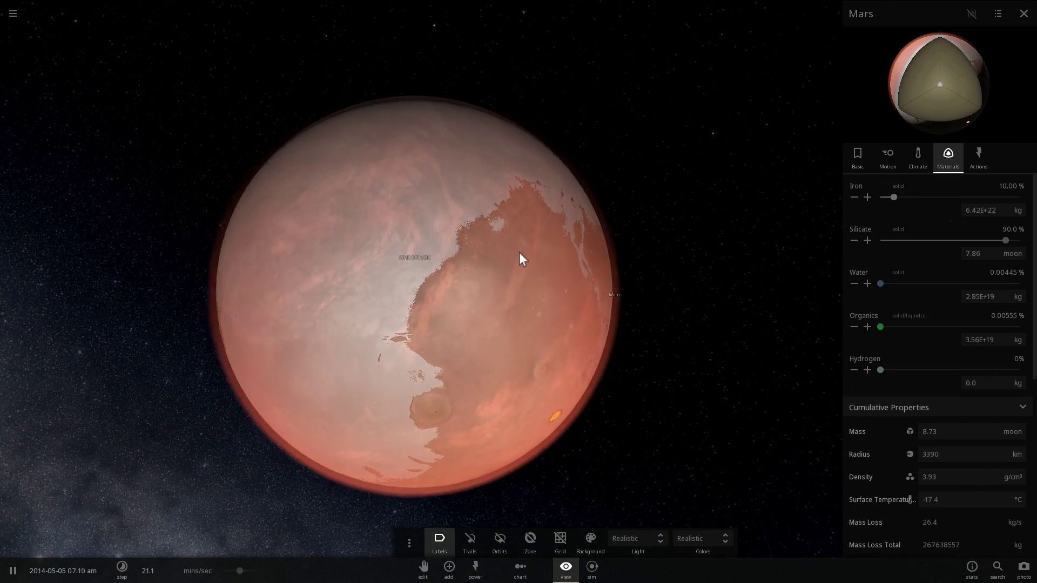
{"action": "scroll", "coordinate": [523, 261], "scroll_direction": "down", "scroll_amount": 3}
{"action": "left_click_drag", "start_coordinate": [530, 270], "coordinate": [416, 273]}
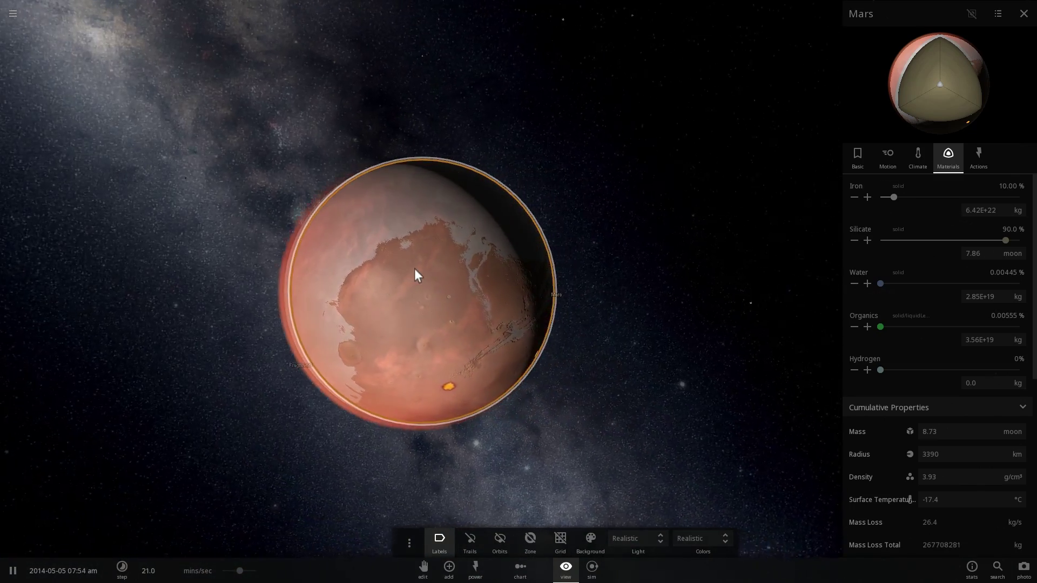
{"action": "scroll", "coordinate": [414, 268], "scroll_direction": "down", "scroll_amount": 3}
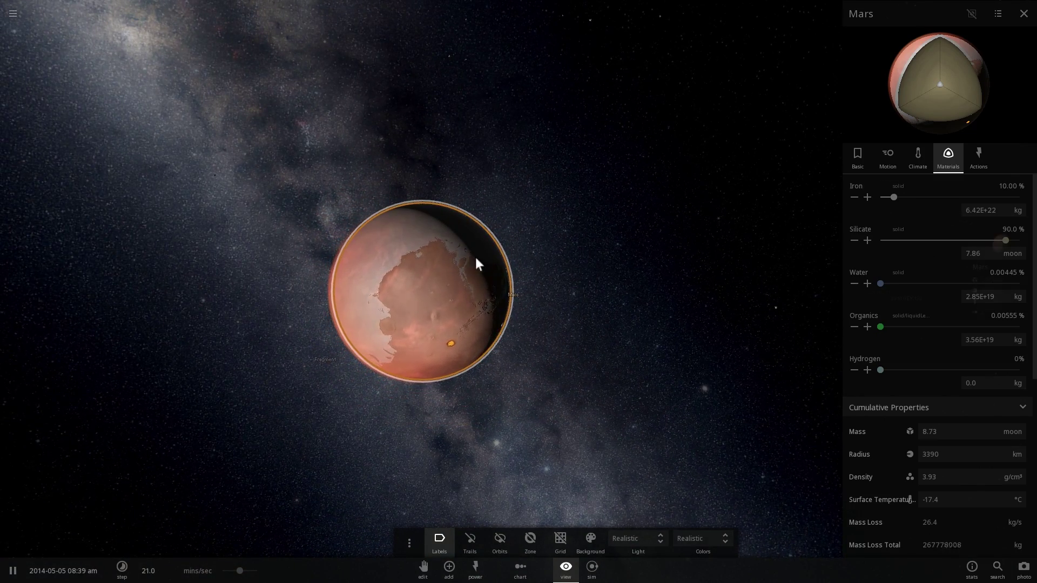
{"action": "scroll", "coordinate": [509, 273], "scroll_direction": "up", "scroll_amount": 5}
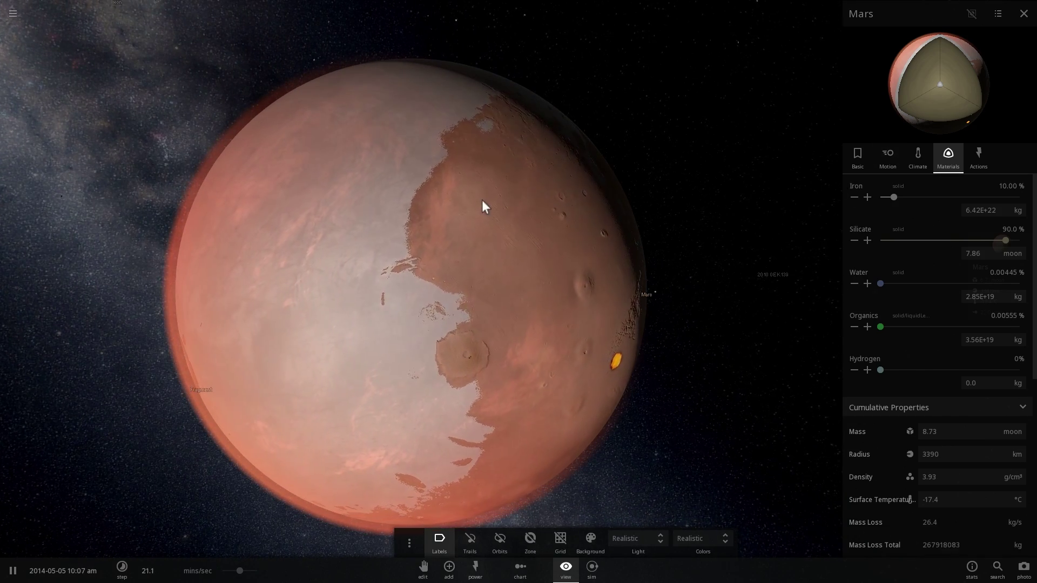
{"action": "left_click_drag", "start_coordinate": [481, 200], "coordinate": [624, 176]}
{"action": "scroll", "coordinate": [605, 178], "scroll_direction": "down", "scroll_amount": 5}
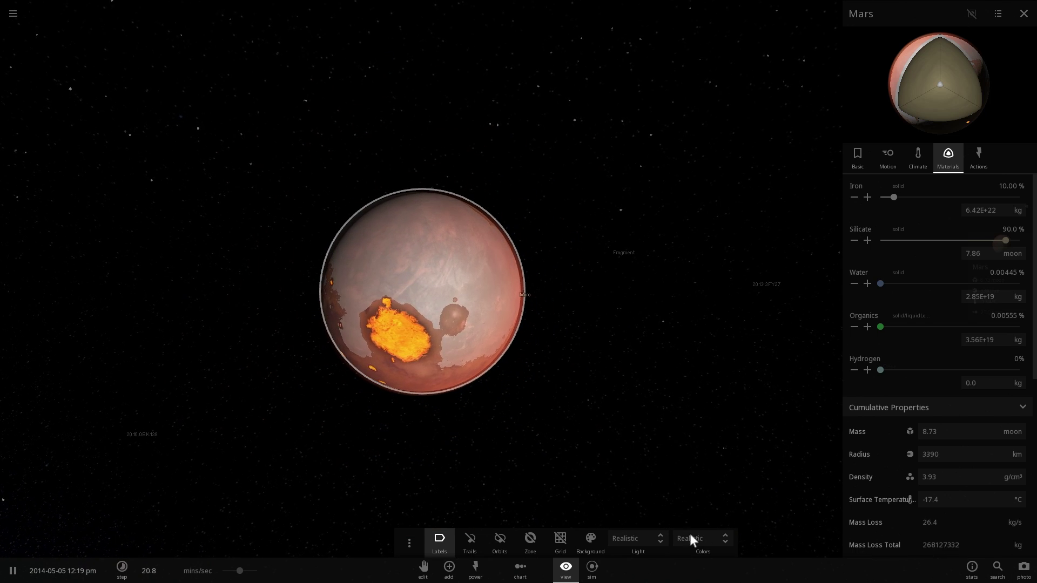
- Hide the view options and inspect Mars's pale covered areas beside the impact site
{"action": "left_click", "coordinate": [565, 568]}
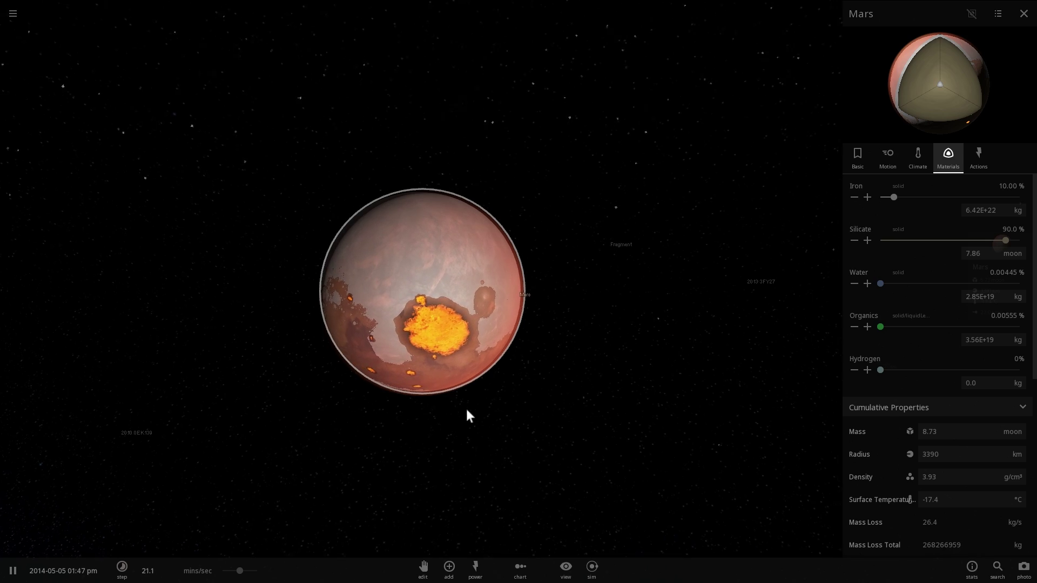
{"action": "scroll", "coordinate": [551, 423], "scroll_direction": "up", "scroll_amount": 5}
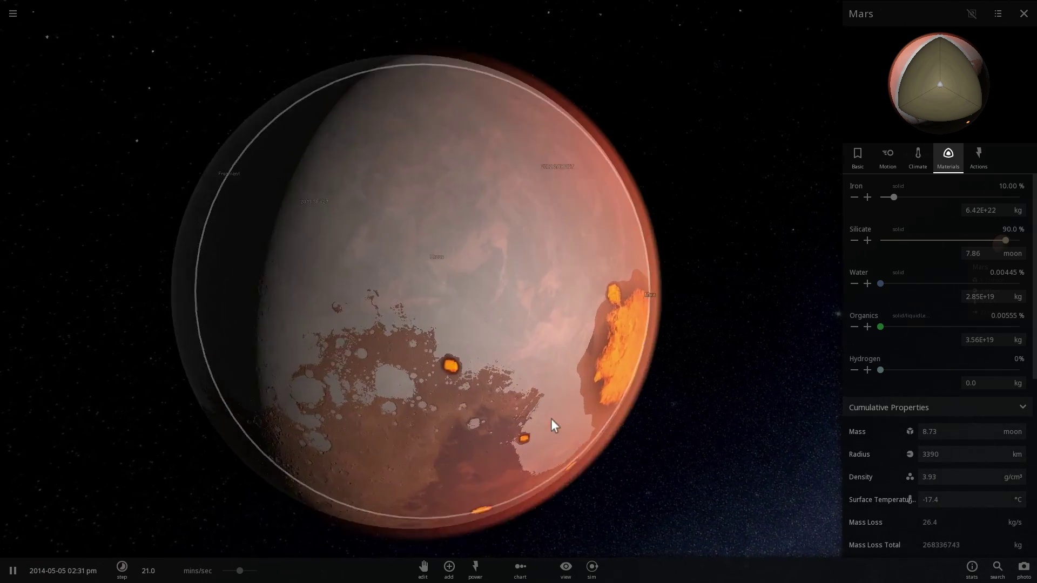
{"action": "scroll", "coordinate": [551, 420], "scroll_direction": "down", "scroll_amount": 3}
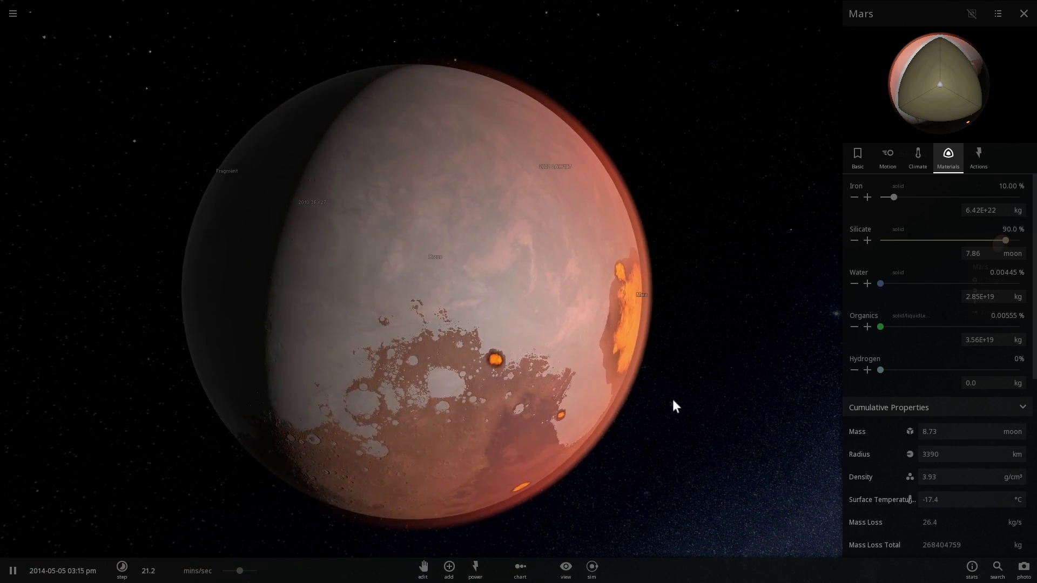
- Set Mars's surface temperature to 20 °C in its climate properties
{"action": "left_click", "coordinate": [918, 157]}
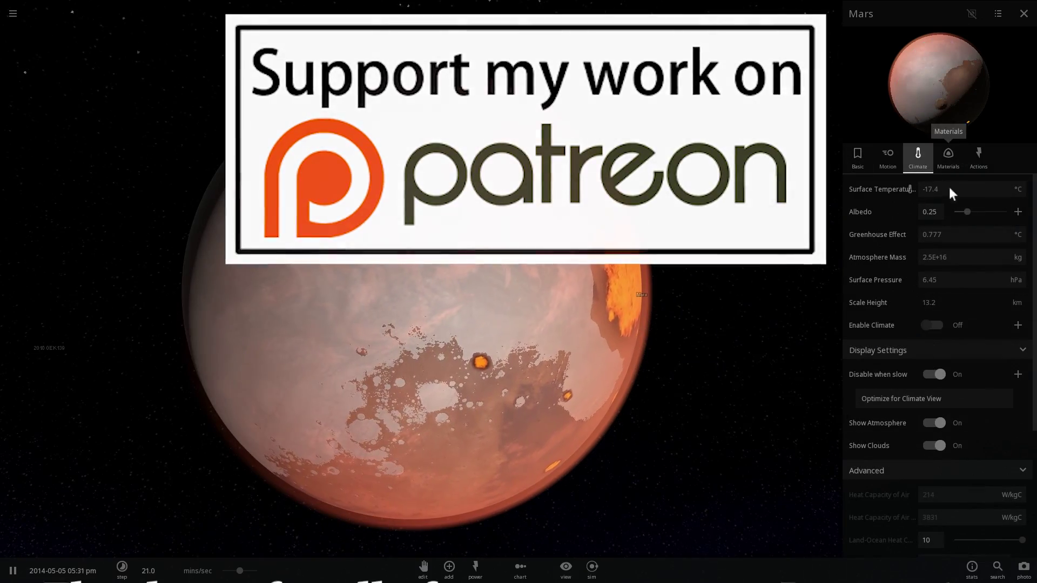
{"action": "left_click_drag", "start_coordinate": [955, 189], "coordinate": [788, 189]}
{"action": "type", "text": "20"}
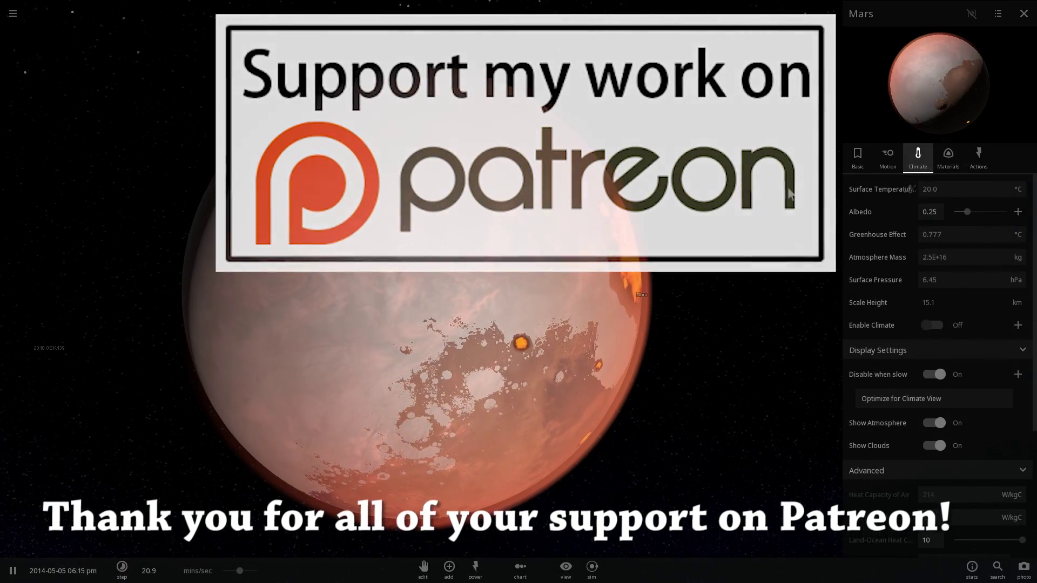